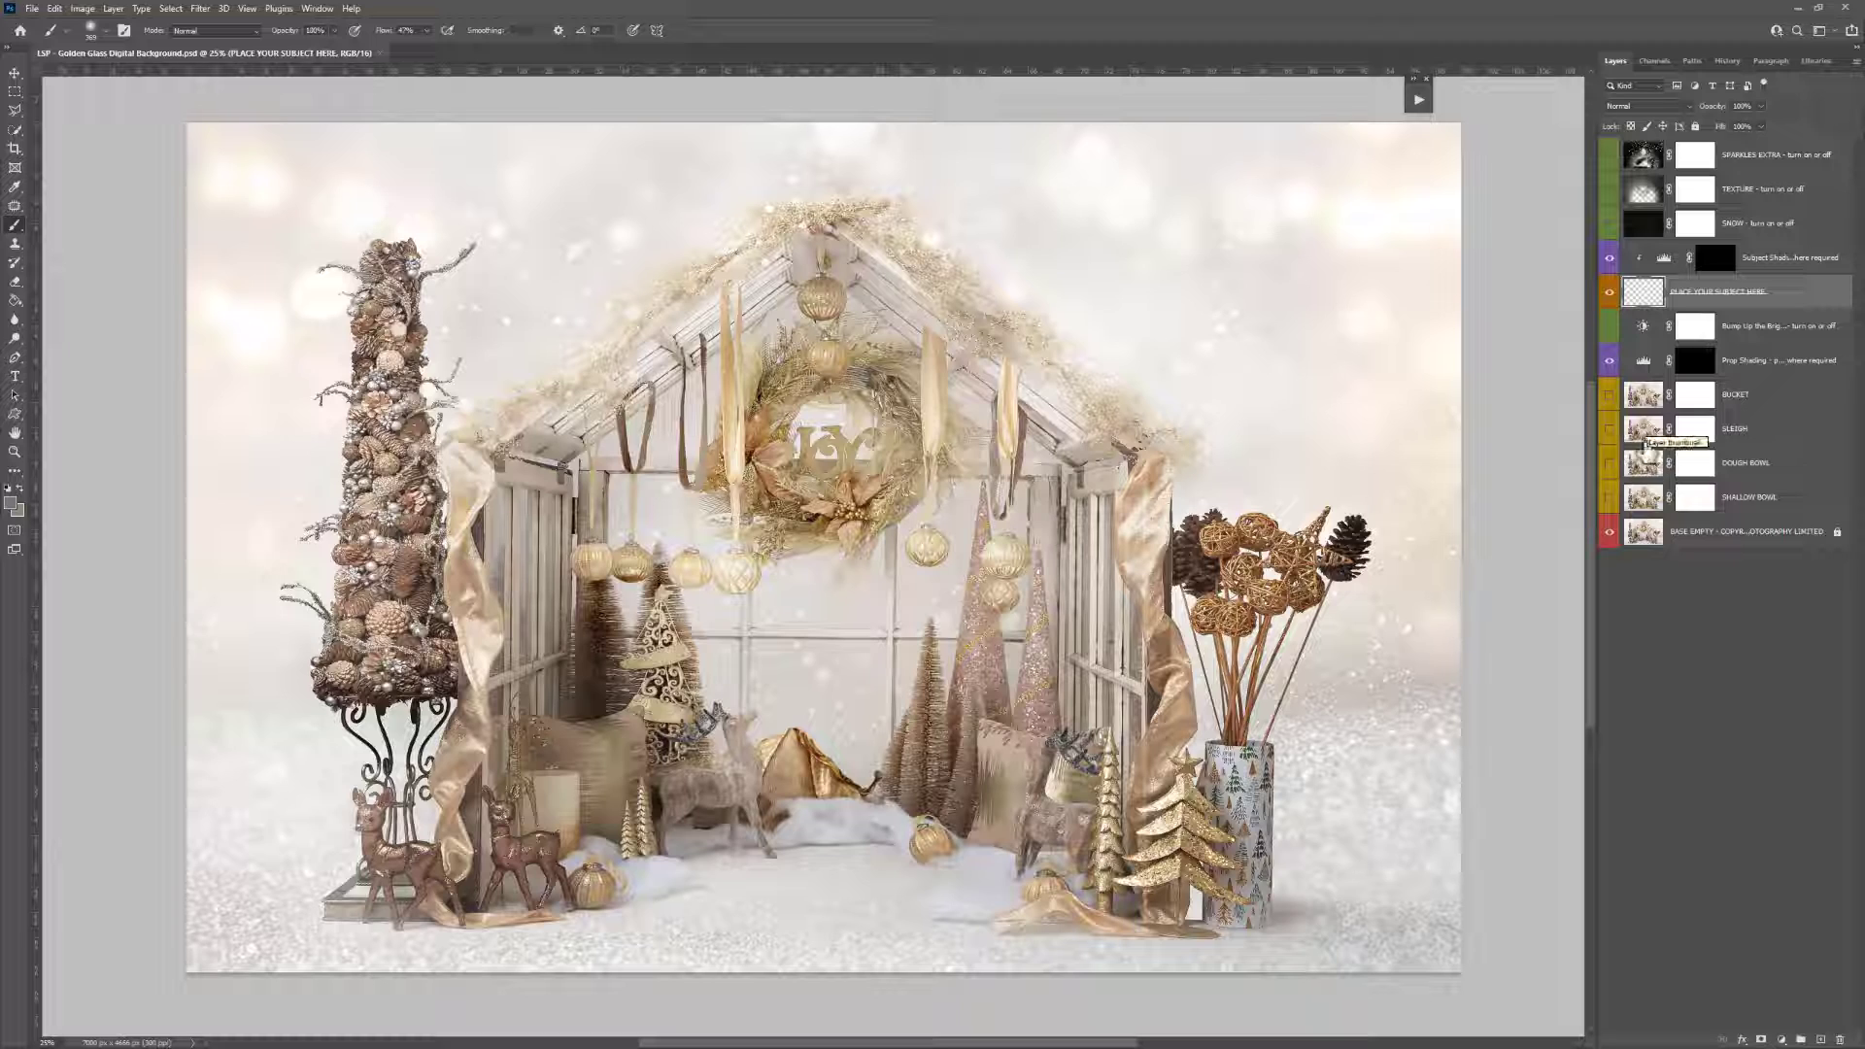
click(1645, 403)
click(1642, 440)
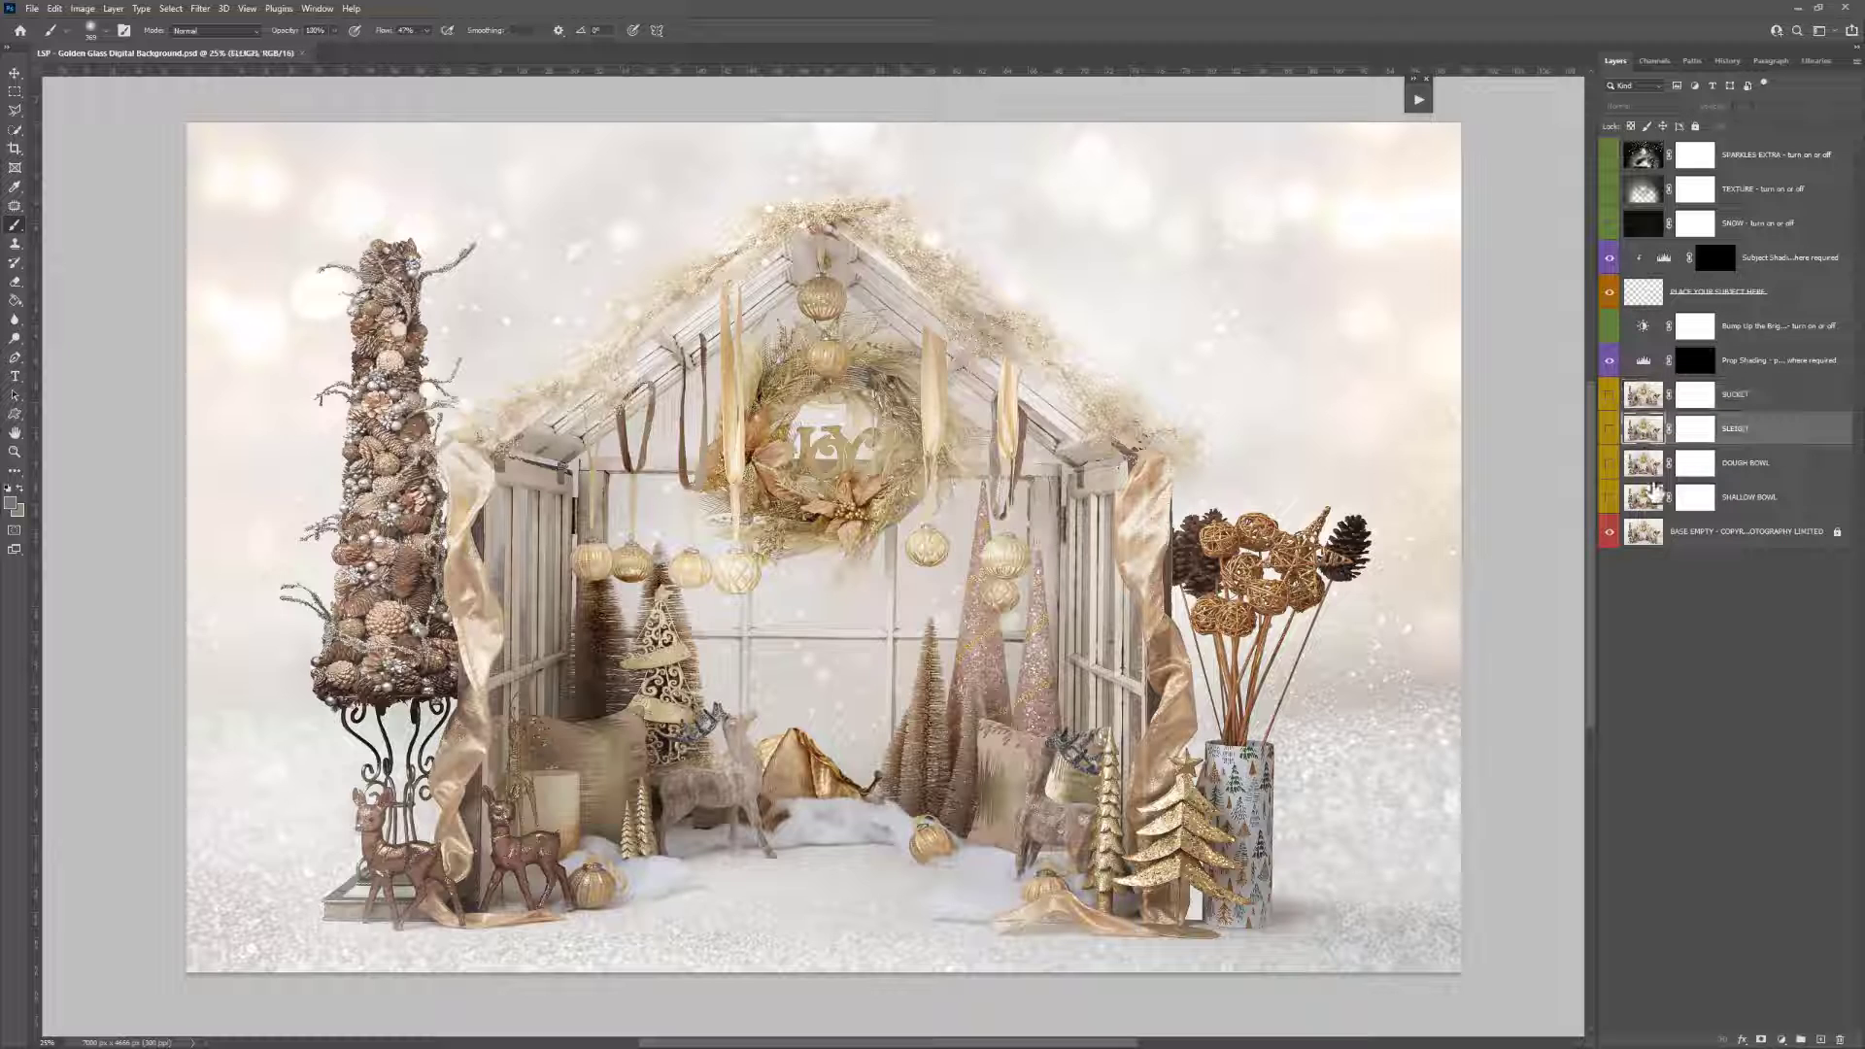
click(1652, 474)
click(1657, 547)
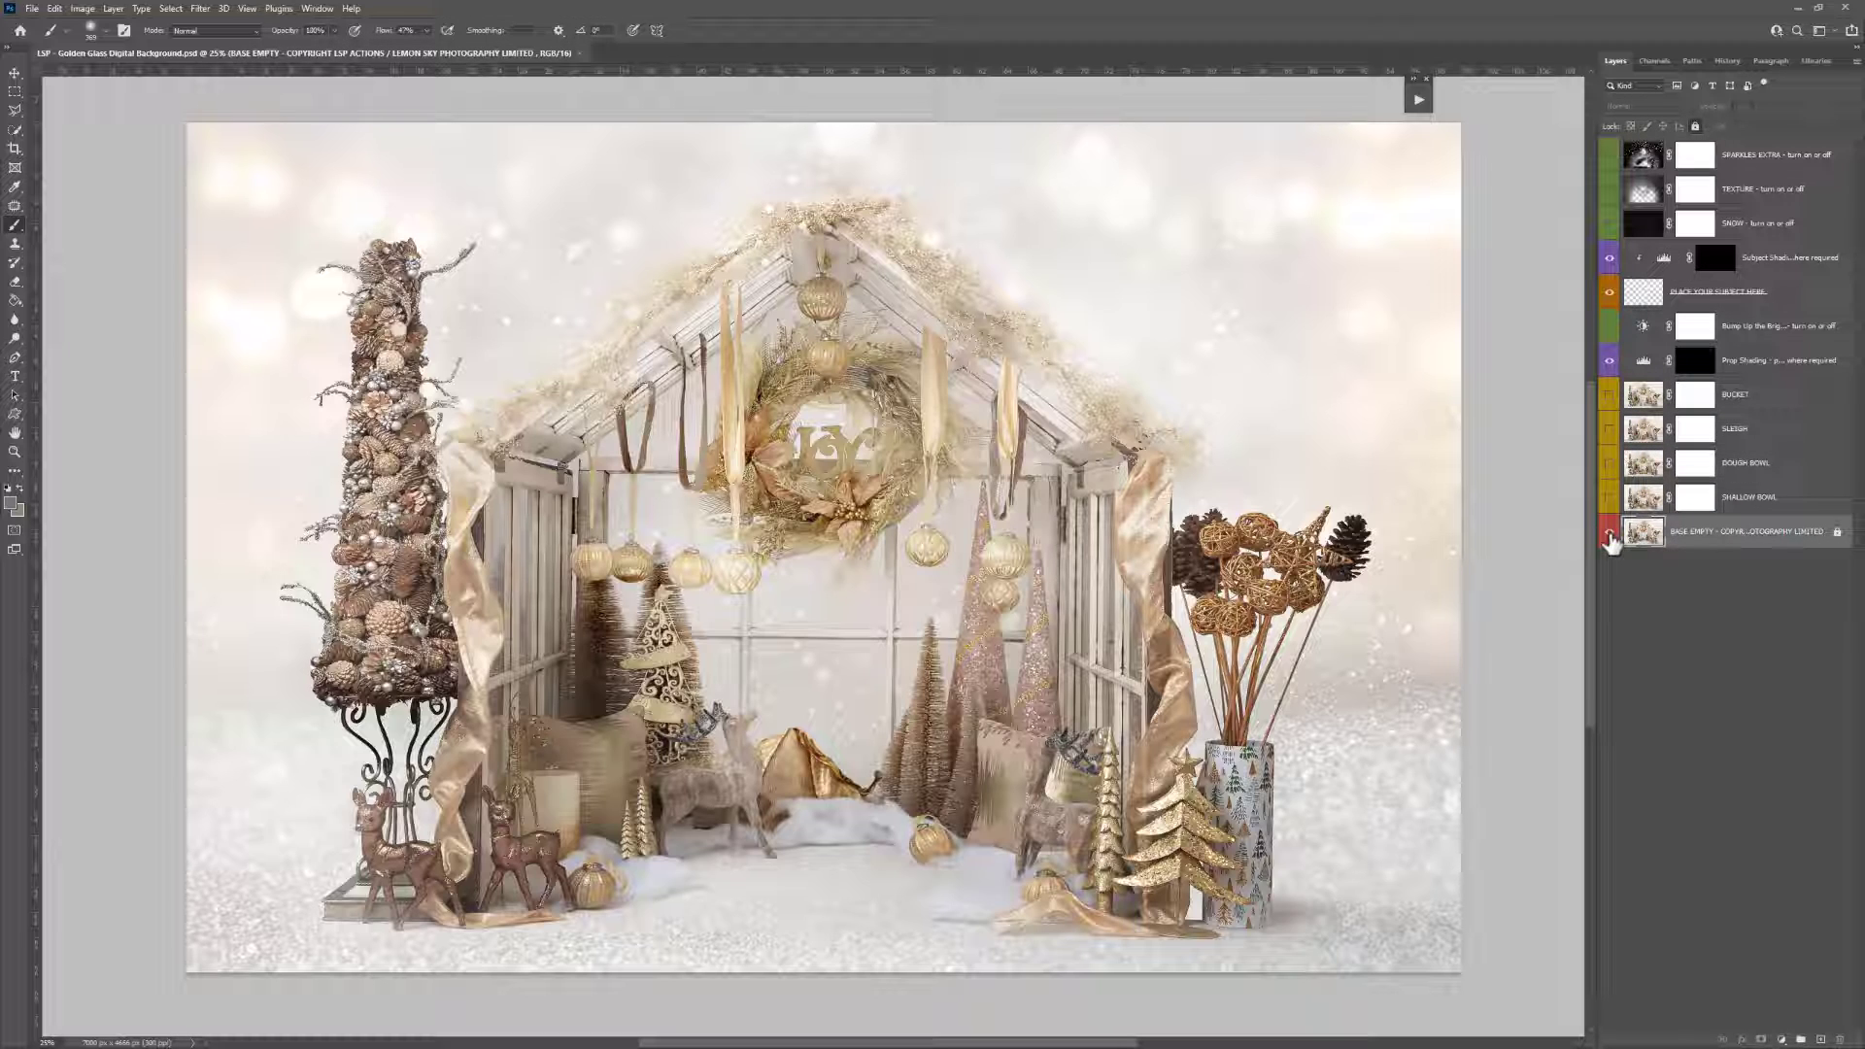
Make the DOUGH BOWL prop layer visible and keep the PLACE YOUR SUBJECT HERE layer selected
click(1632, 295)
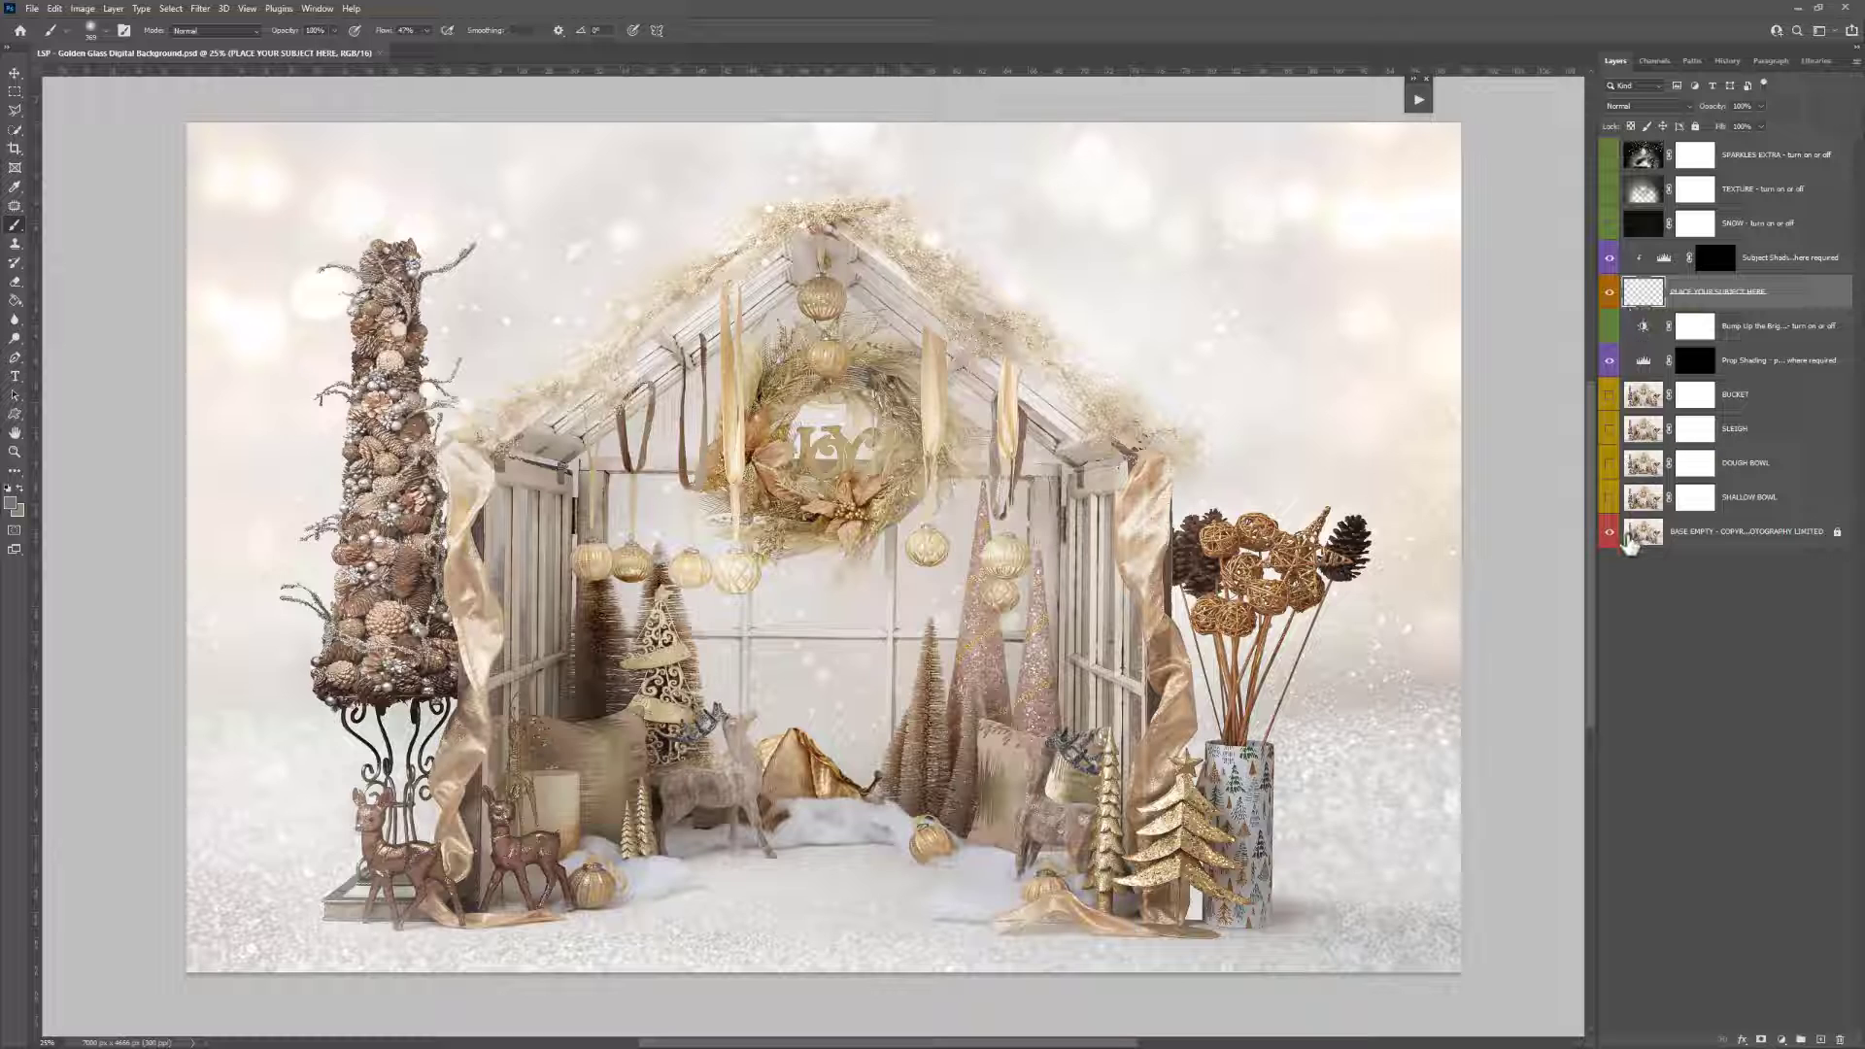
click(1610, 429)
click(1610, 428)
click(1610, 464)
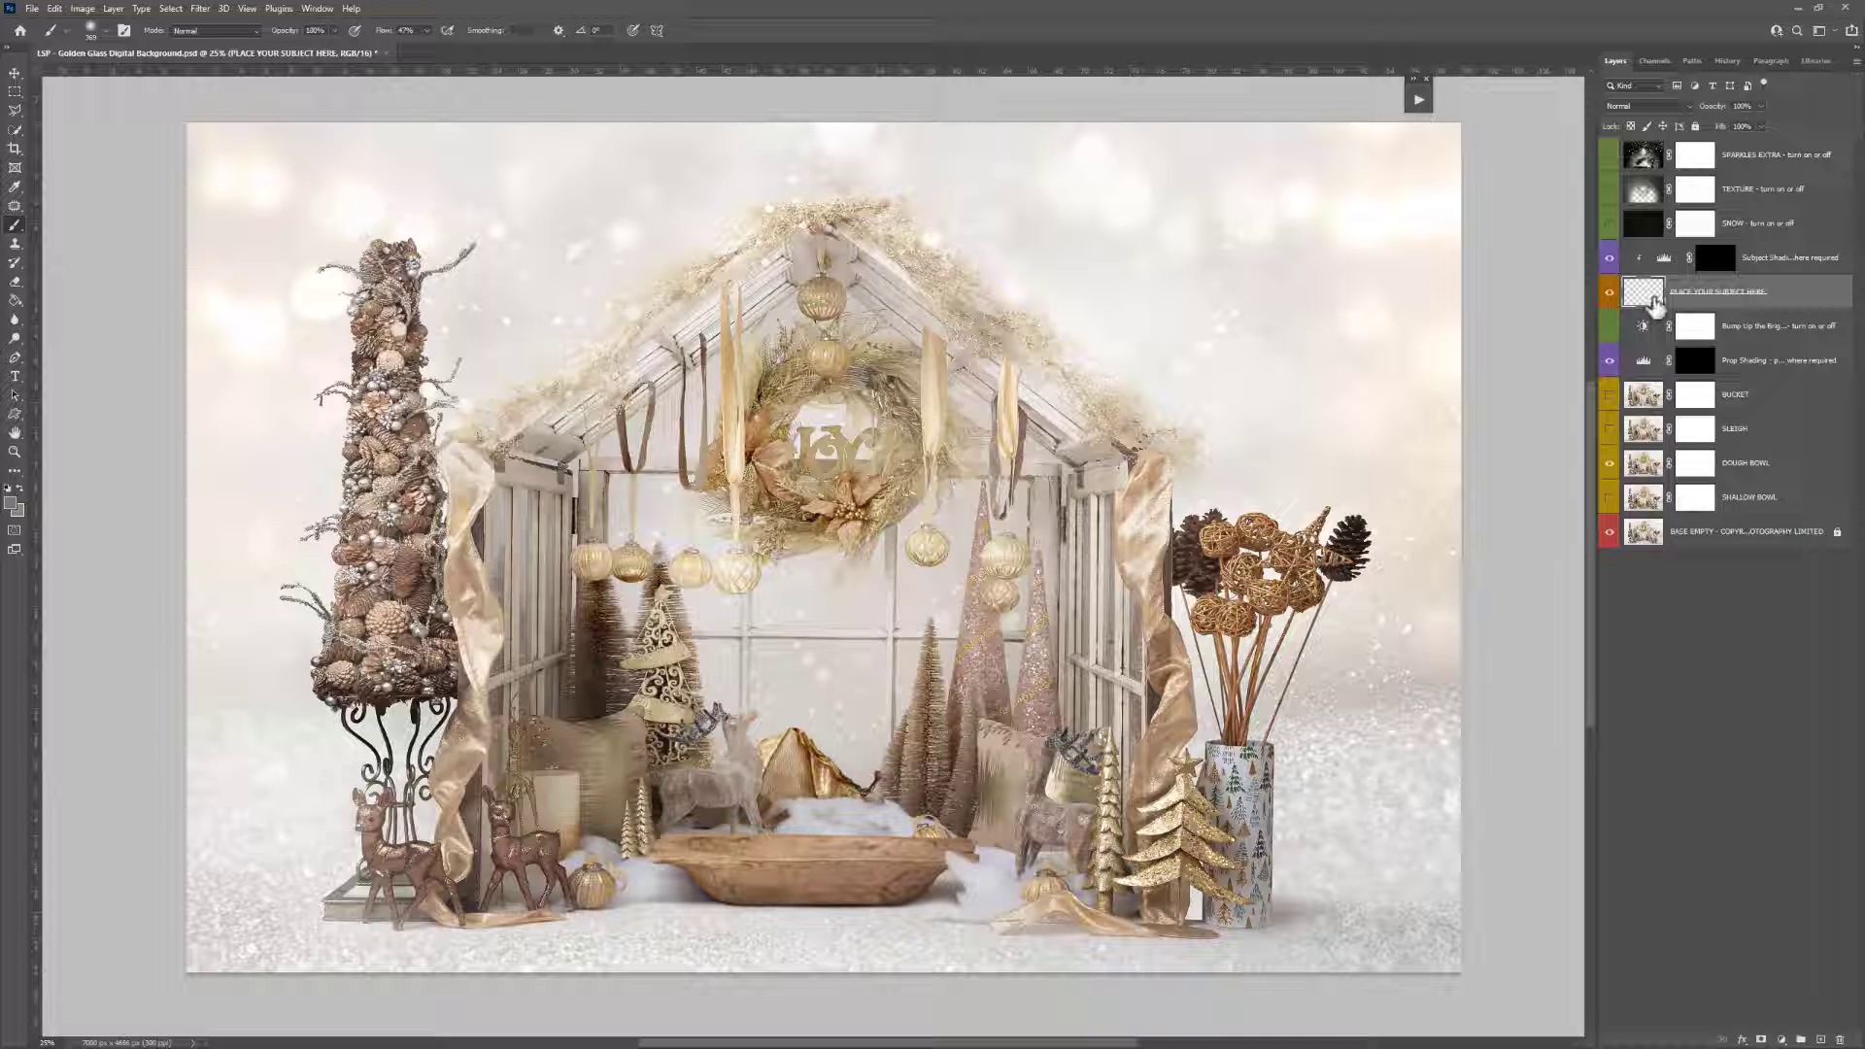
Place the baby photo _N9A3188 copy.jpg as an embedded image on the PLACE YOUR SUBJECT HERE layer
click(32, 8)
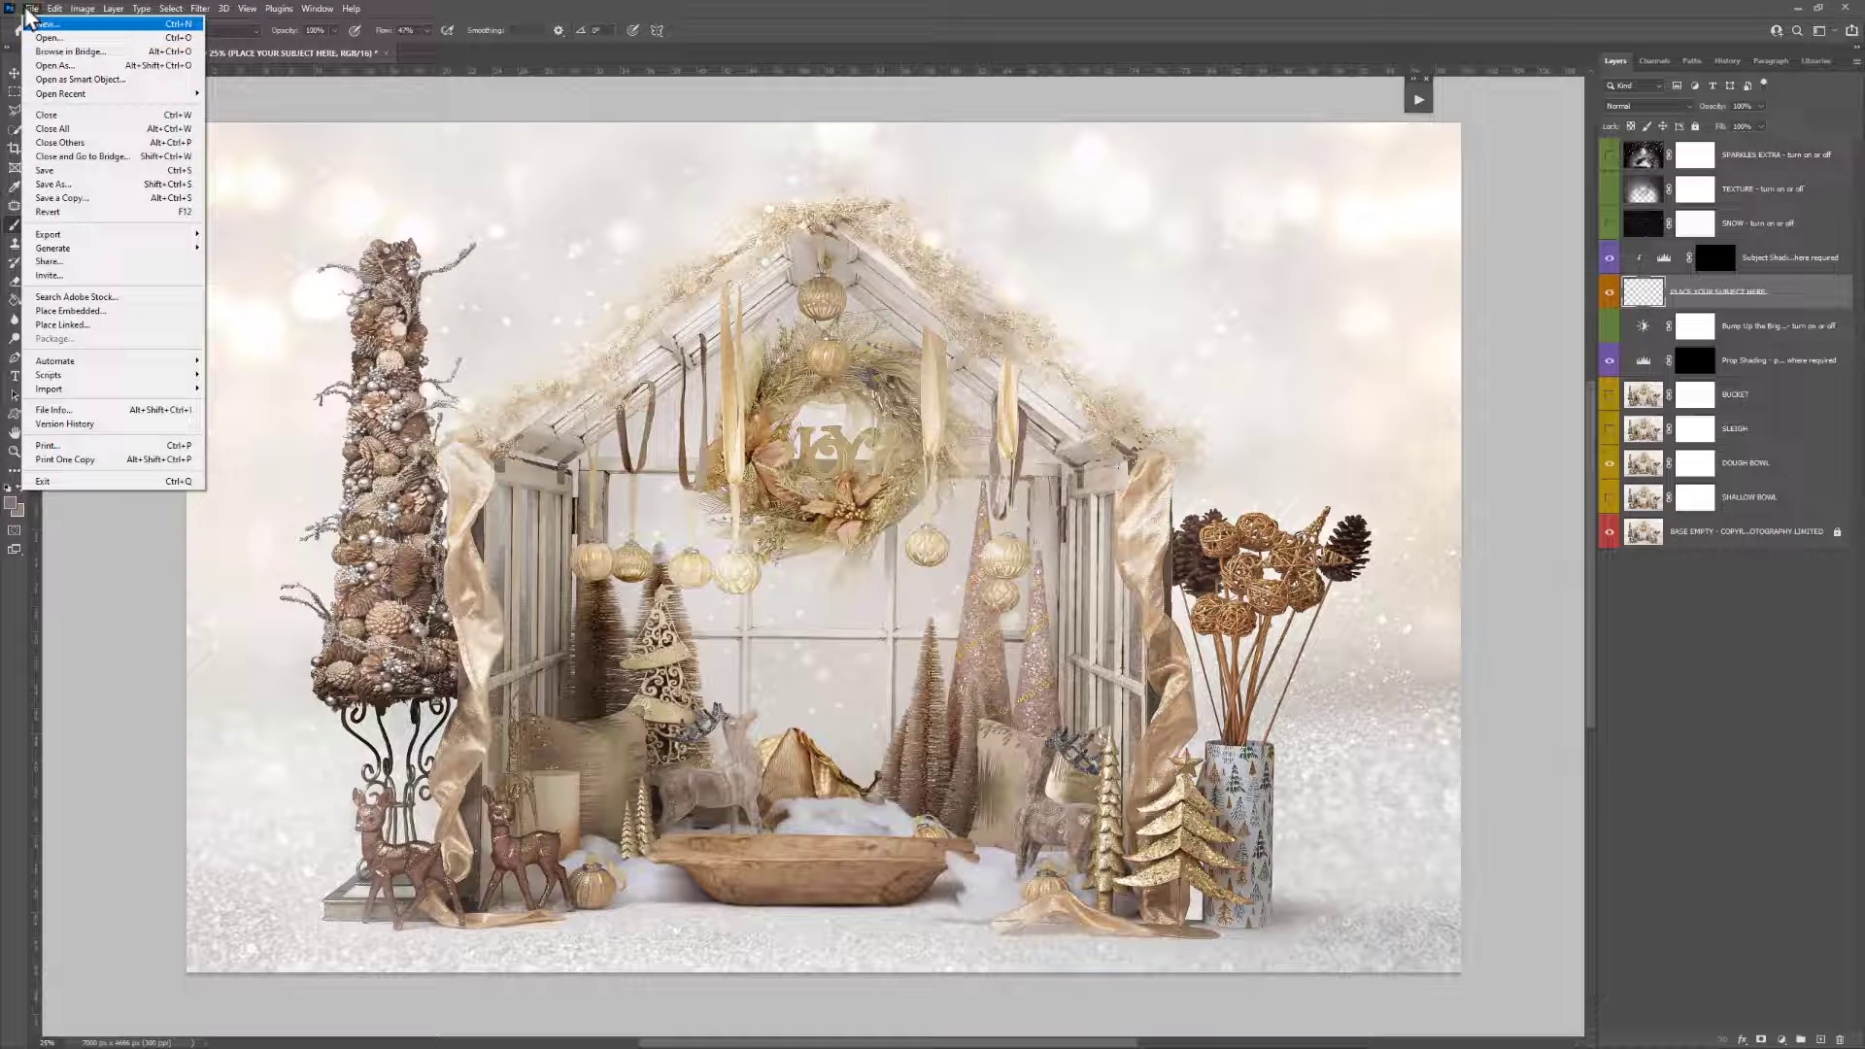
click(89, 311)
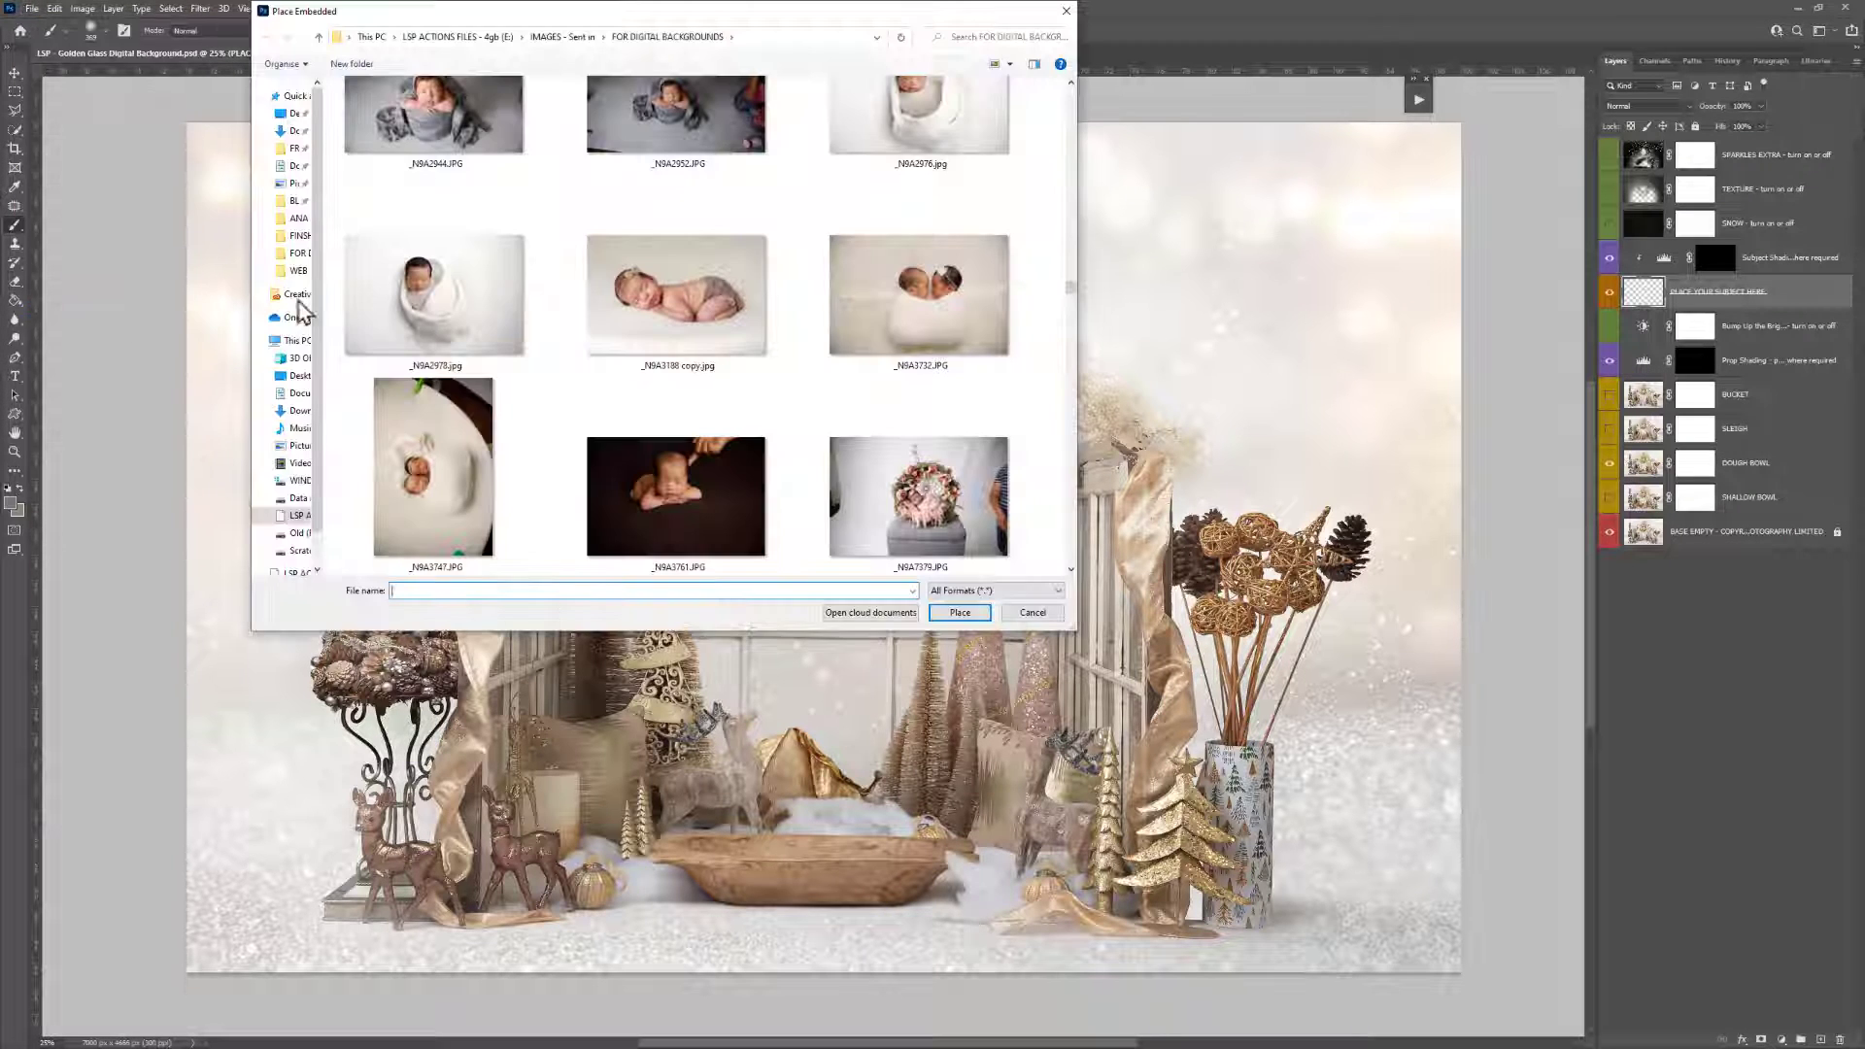
click(636, 299)
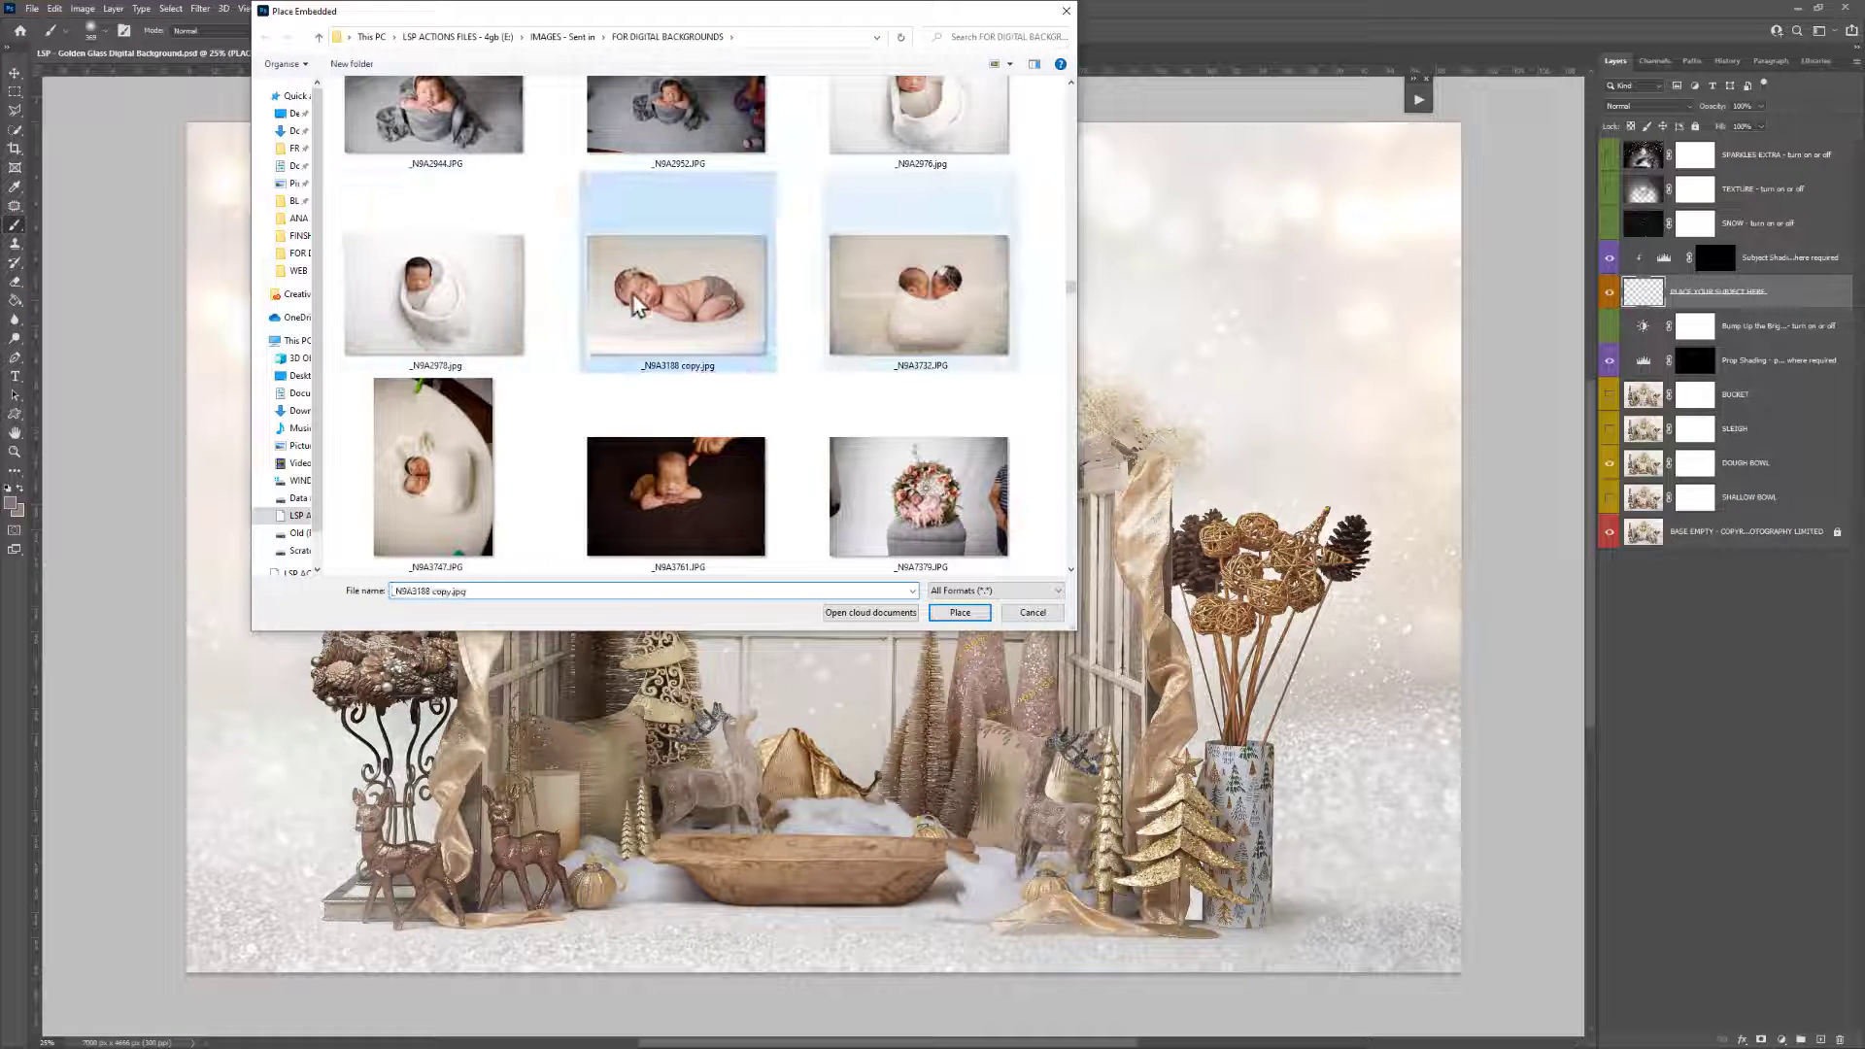
click(959, 612)
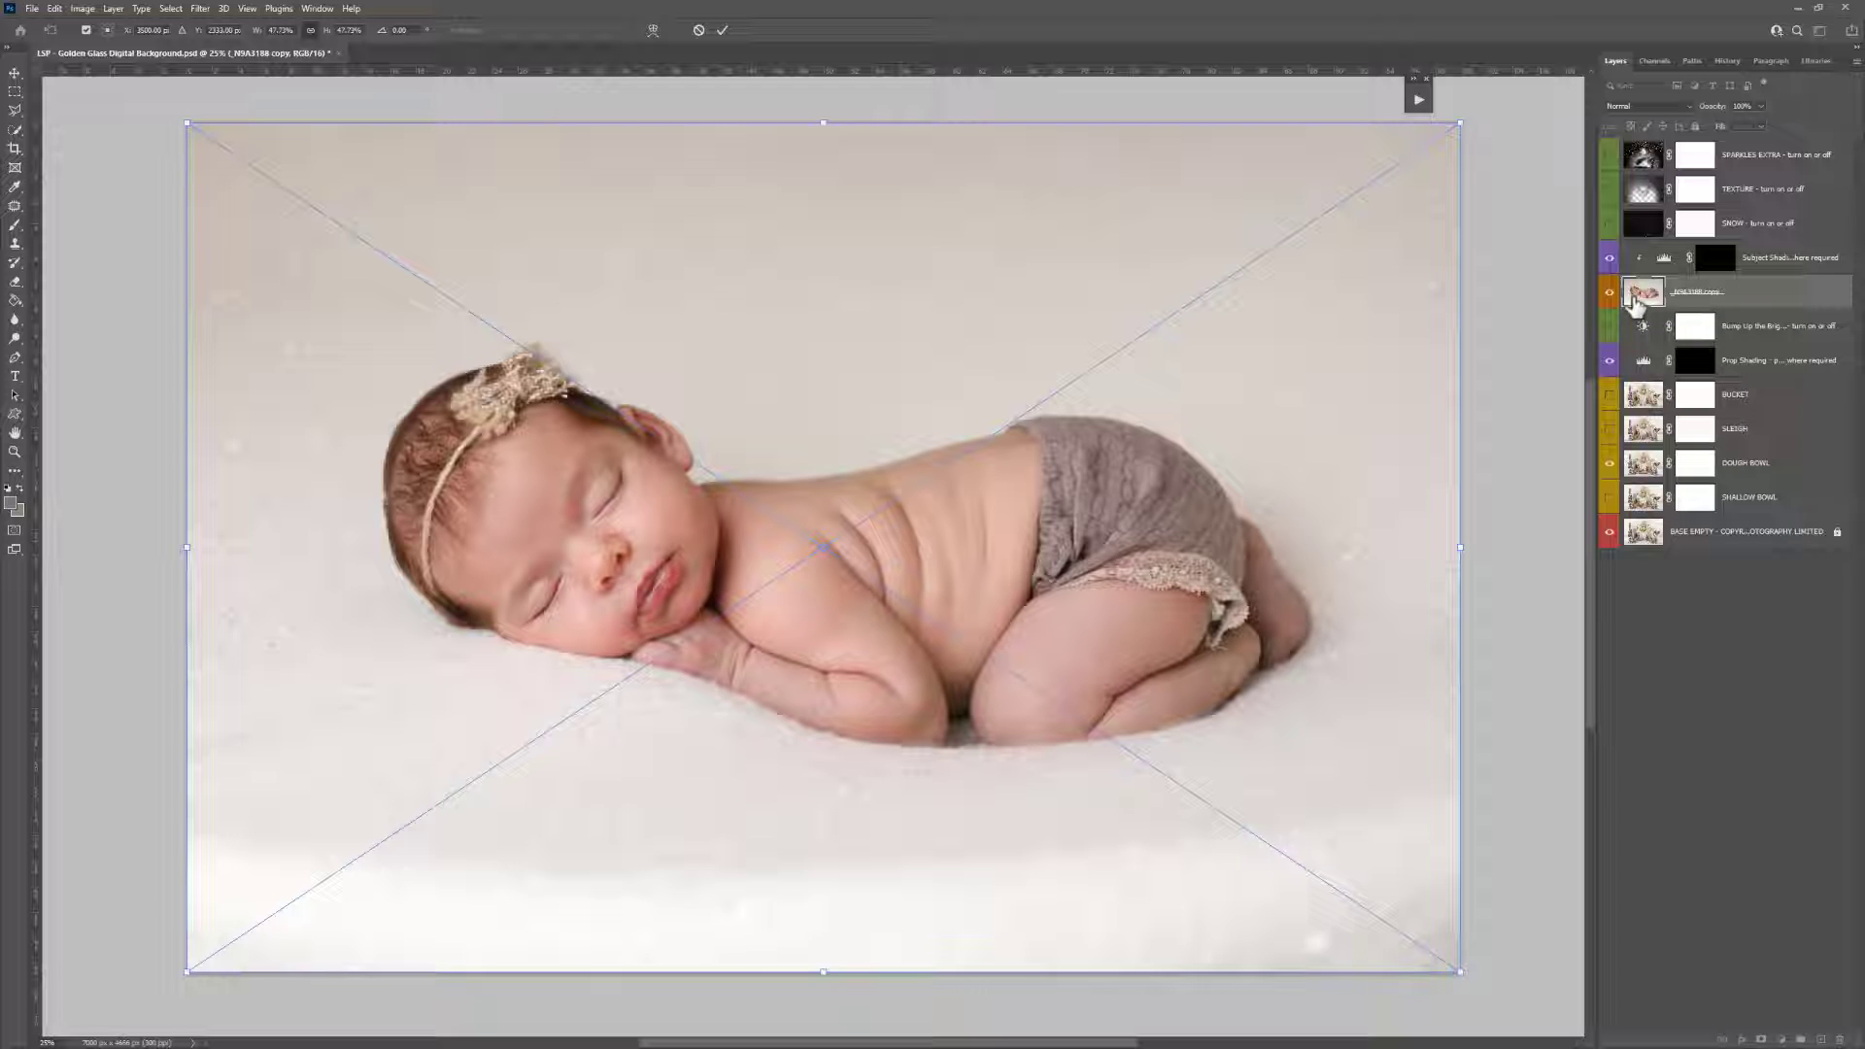
Reduce the baby photo's opacity to about 59%, scale it to about 13.7% and position it over the dough bowl
click(1761, 106)
drag(1763, 122, 1734, 123)
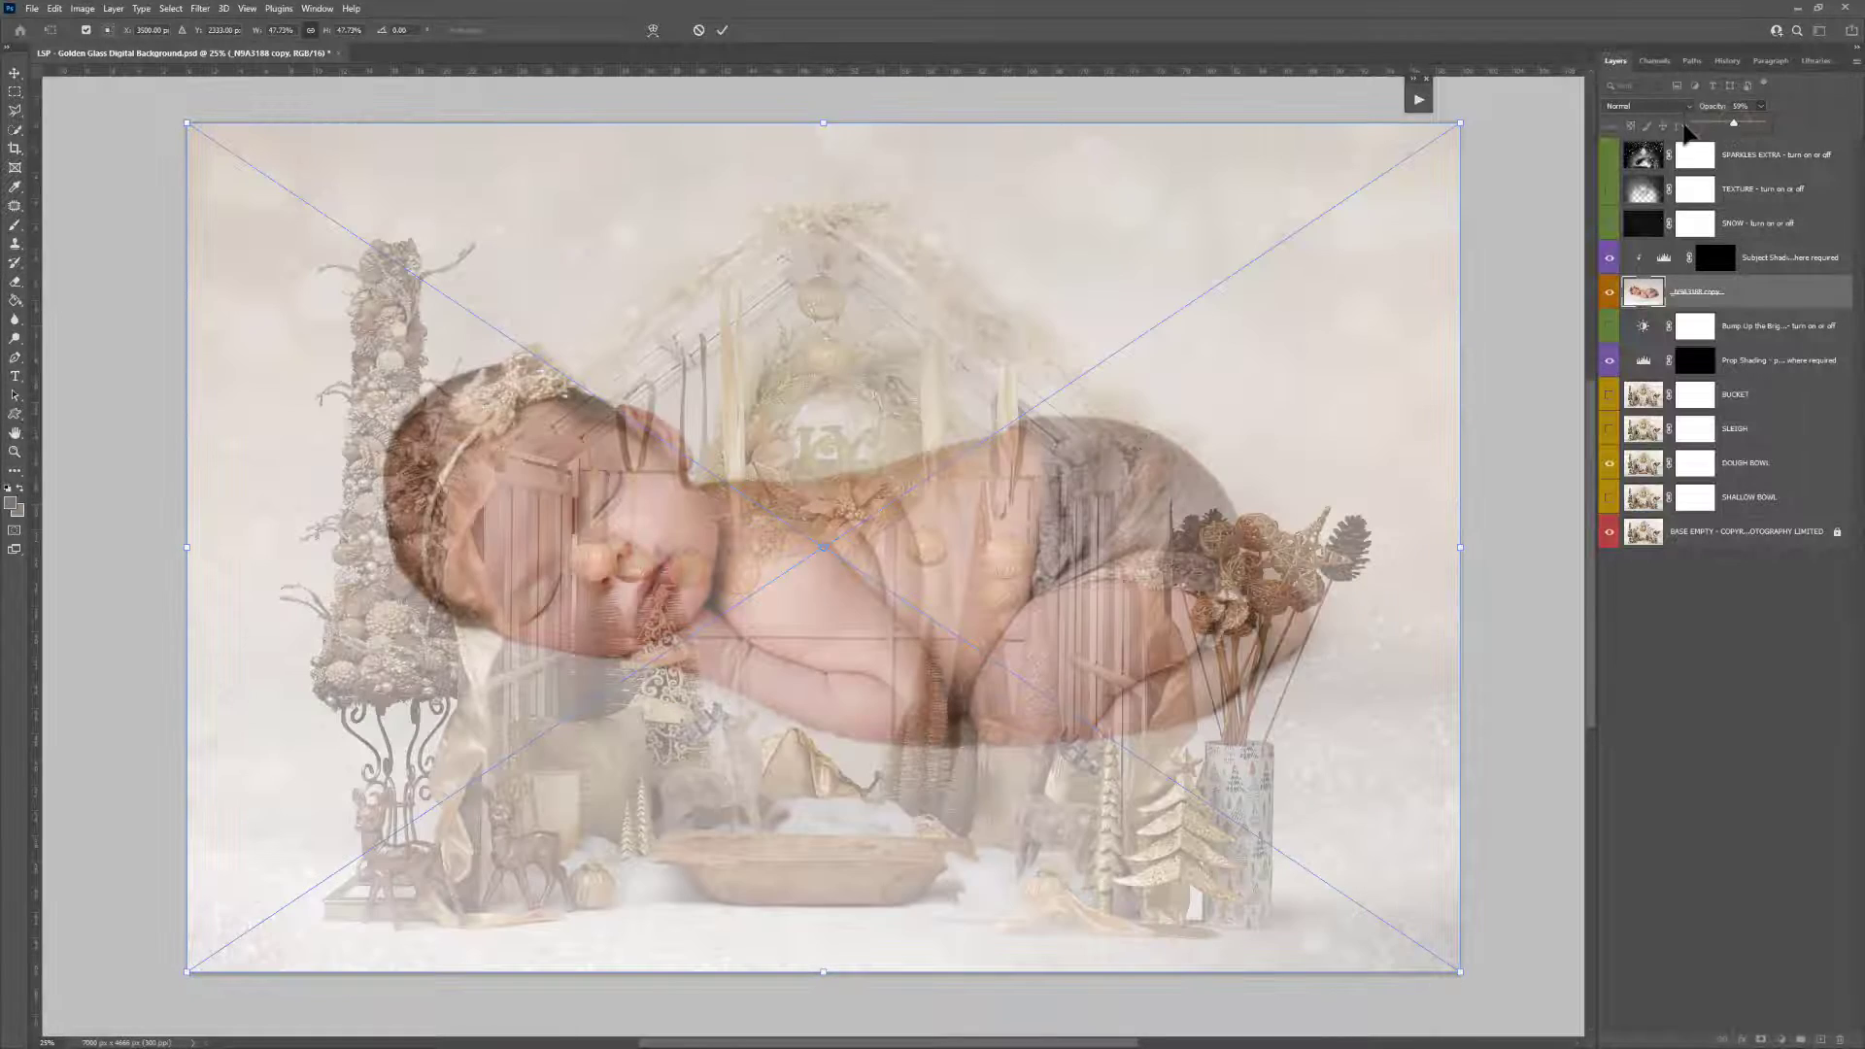
drag(1457, 124, 869, 799)
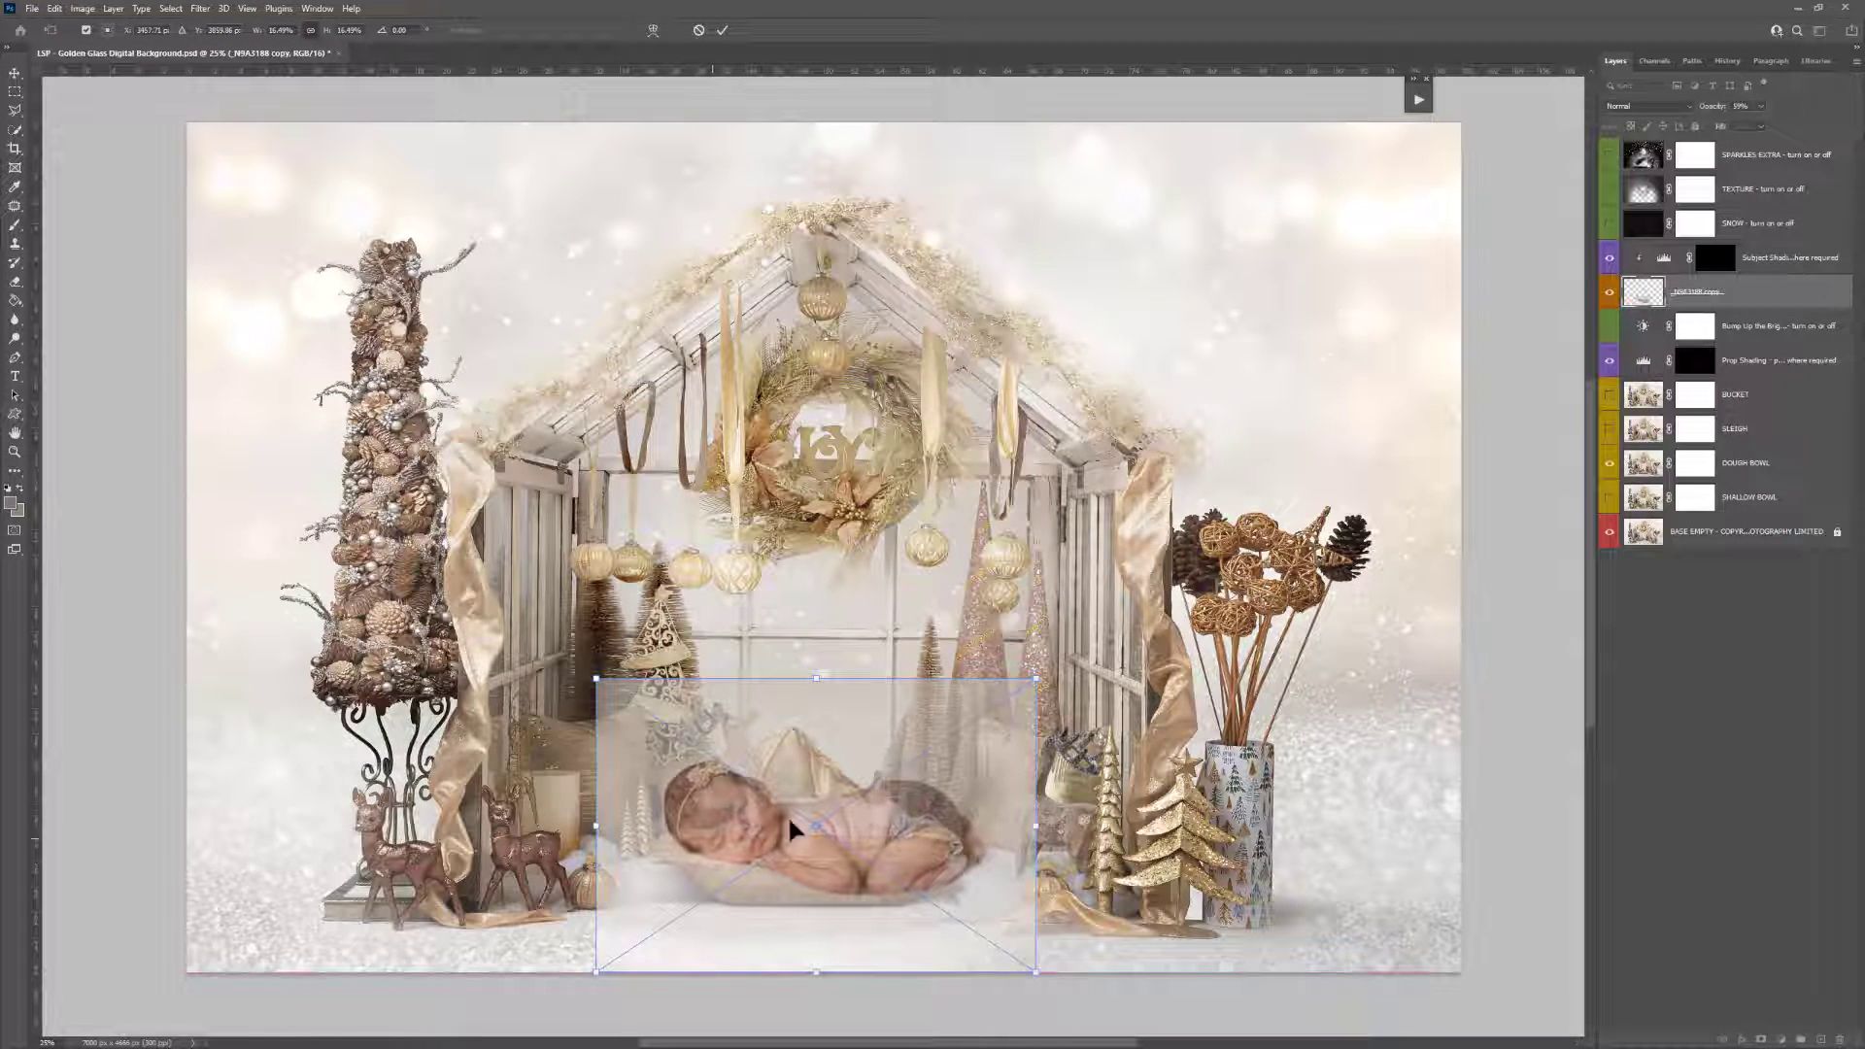
drag(687, 851, 696, 852)
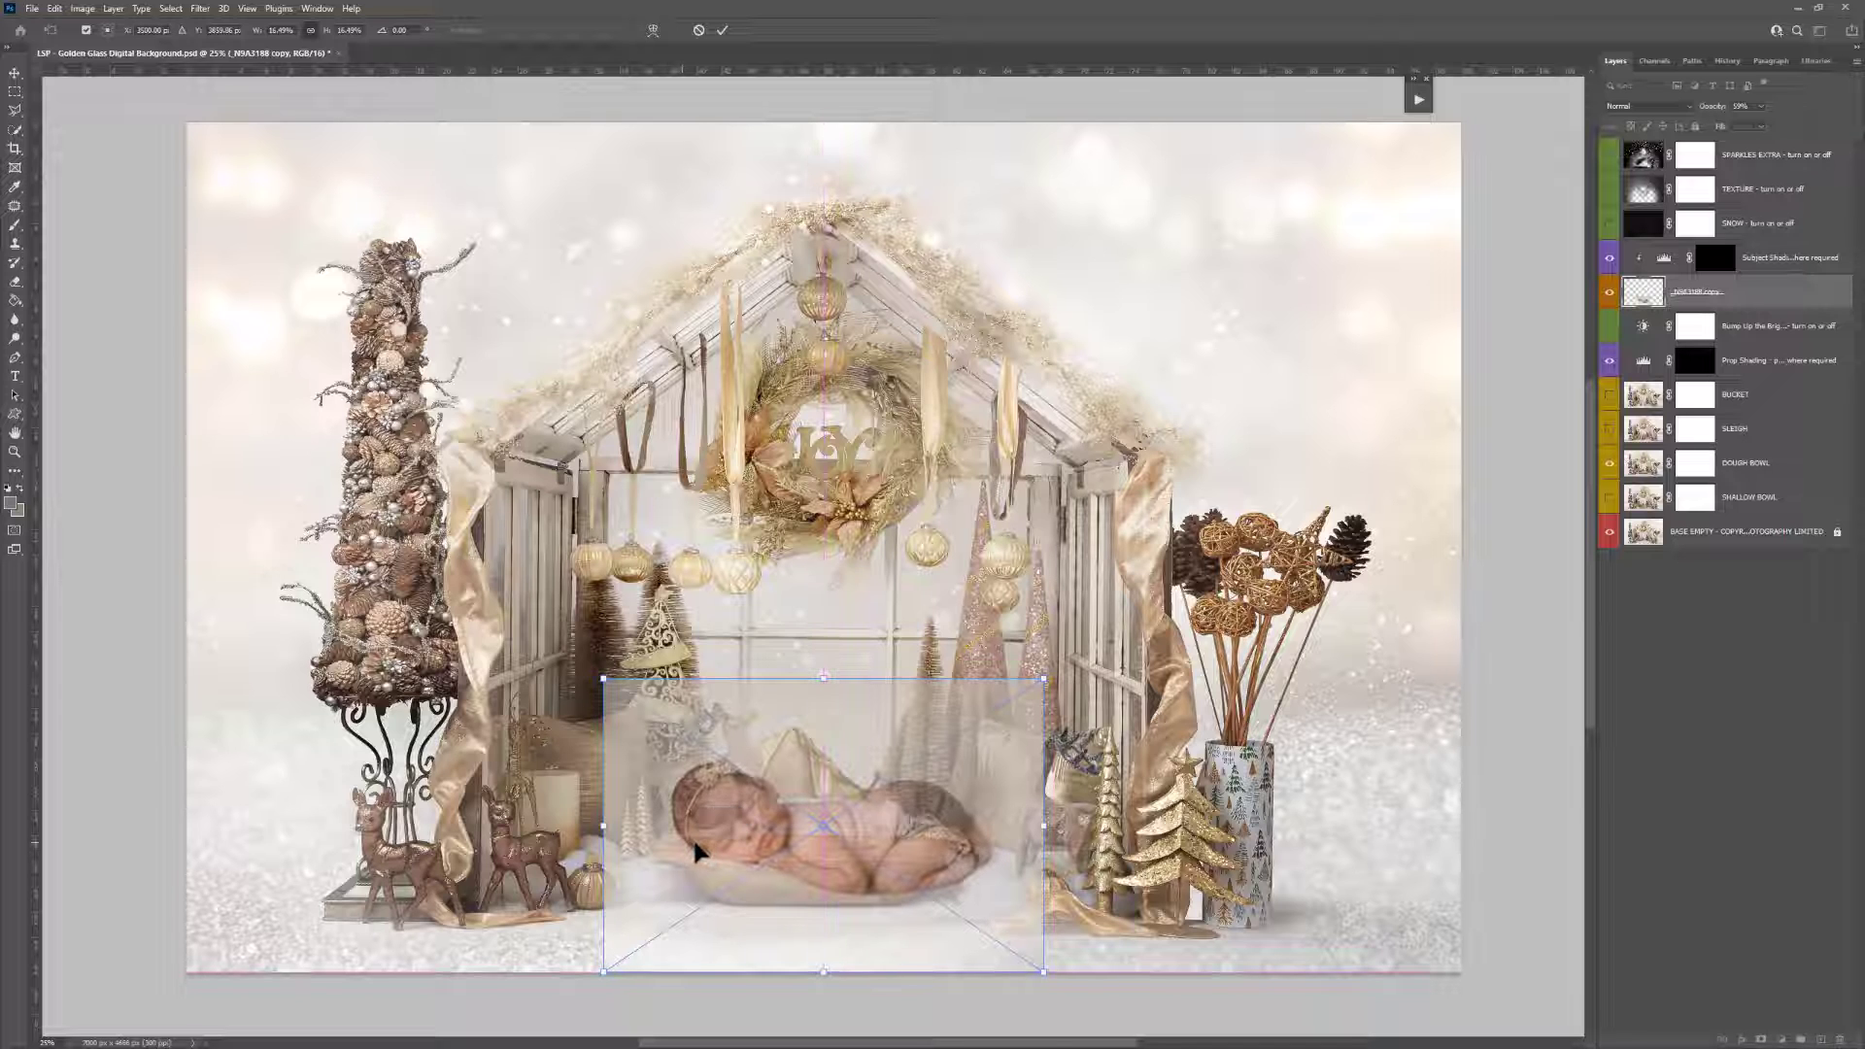
drag(1044, 825, 942, 826)
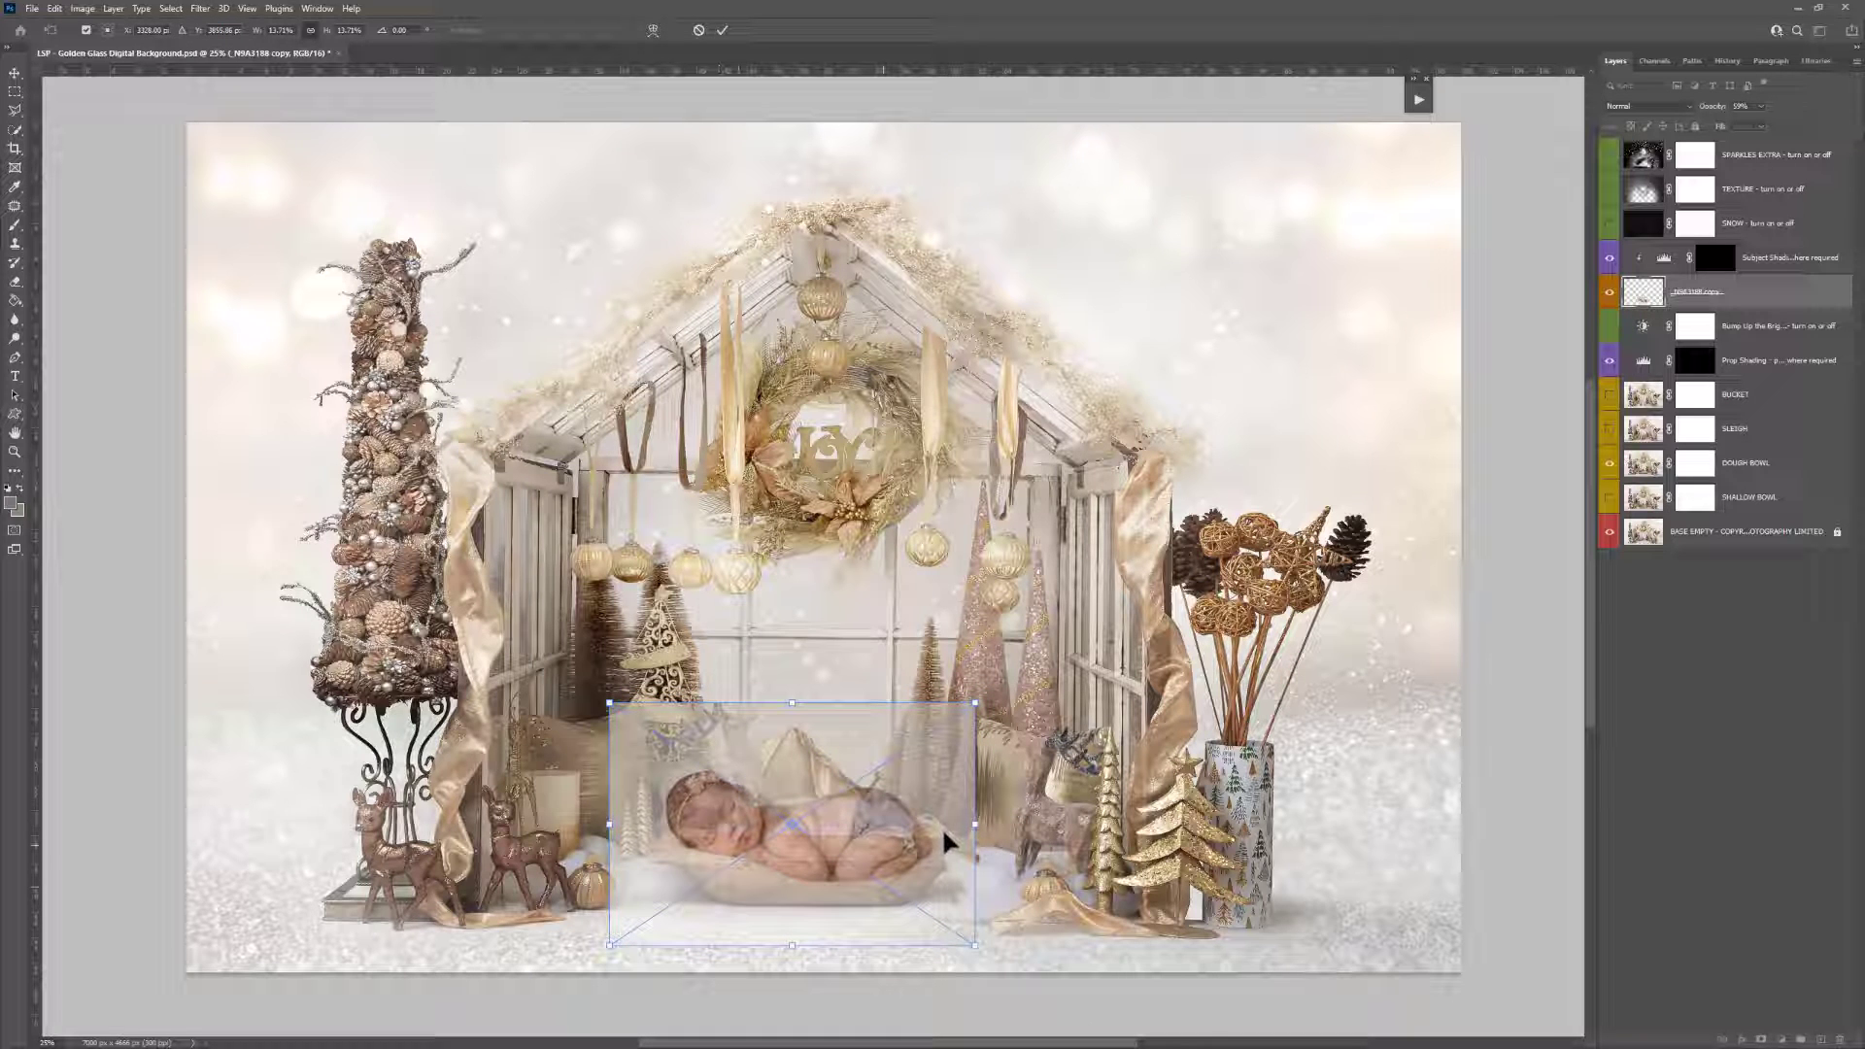
key(Return)
Restore the baby layer's opacity to 100% and hide the photo with an inverted, black layer mask
key(b)
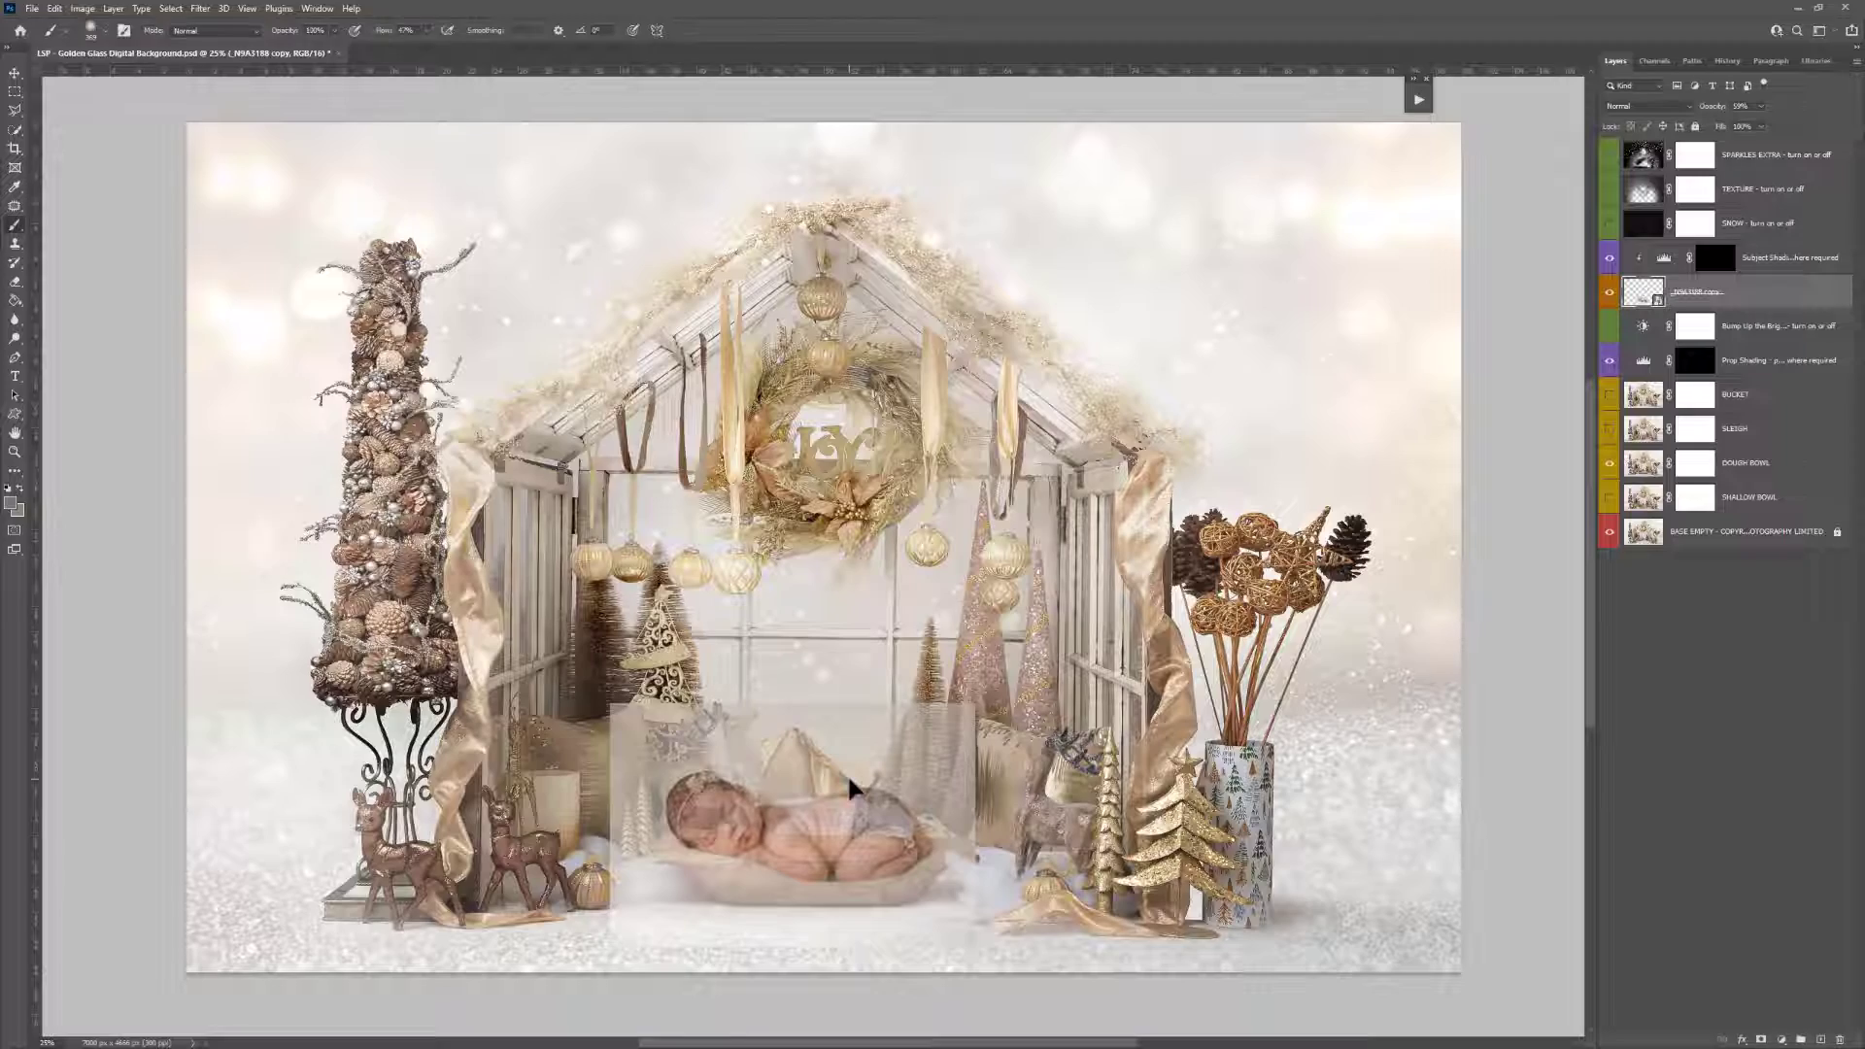
scroll(850, 780, down, 1)
key(z)
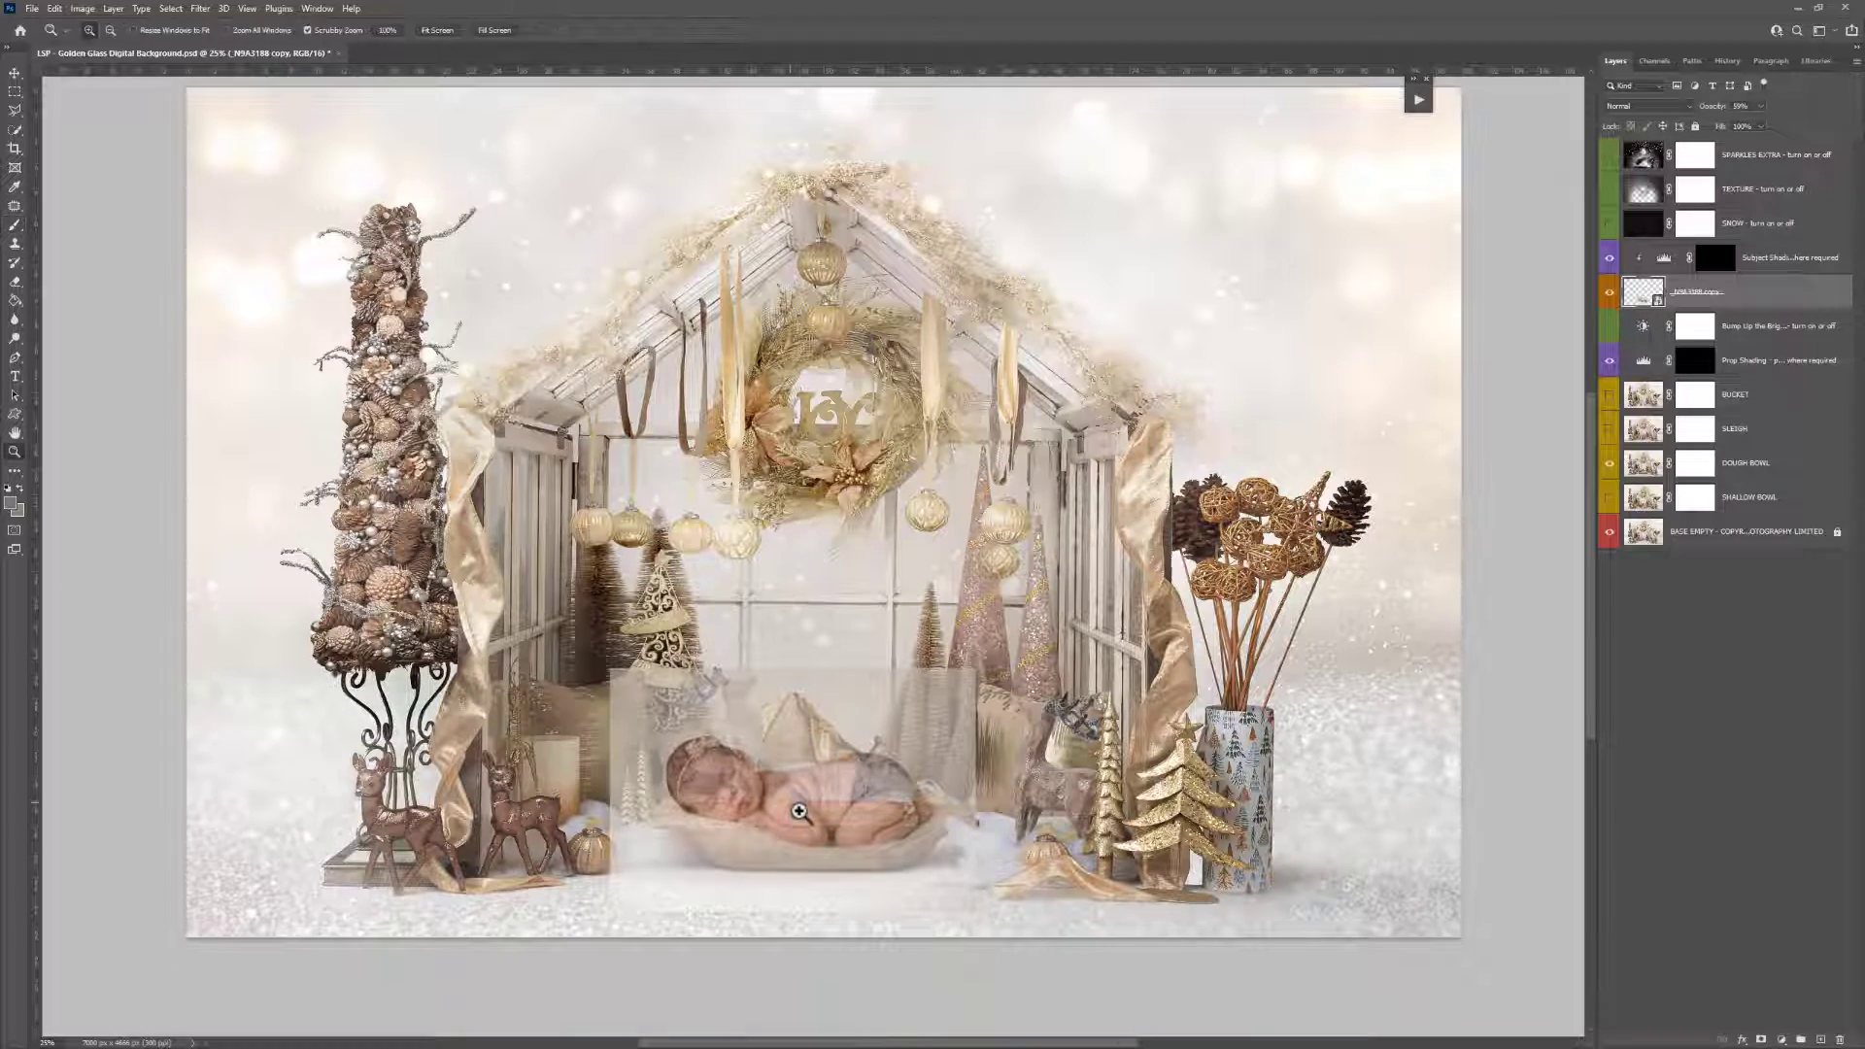
drag(790, 804, 848, 859)
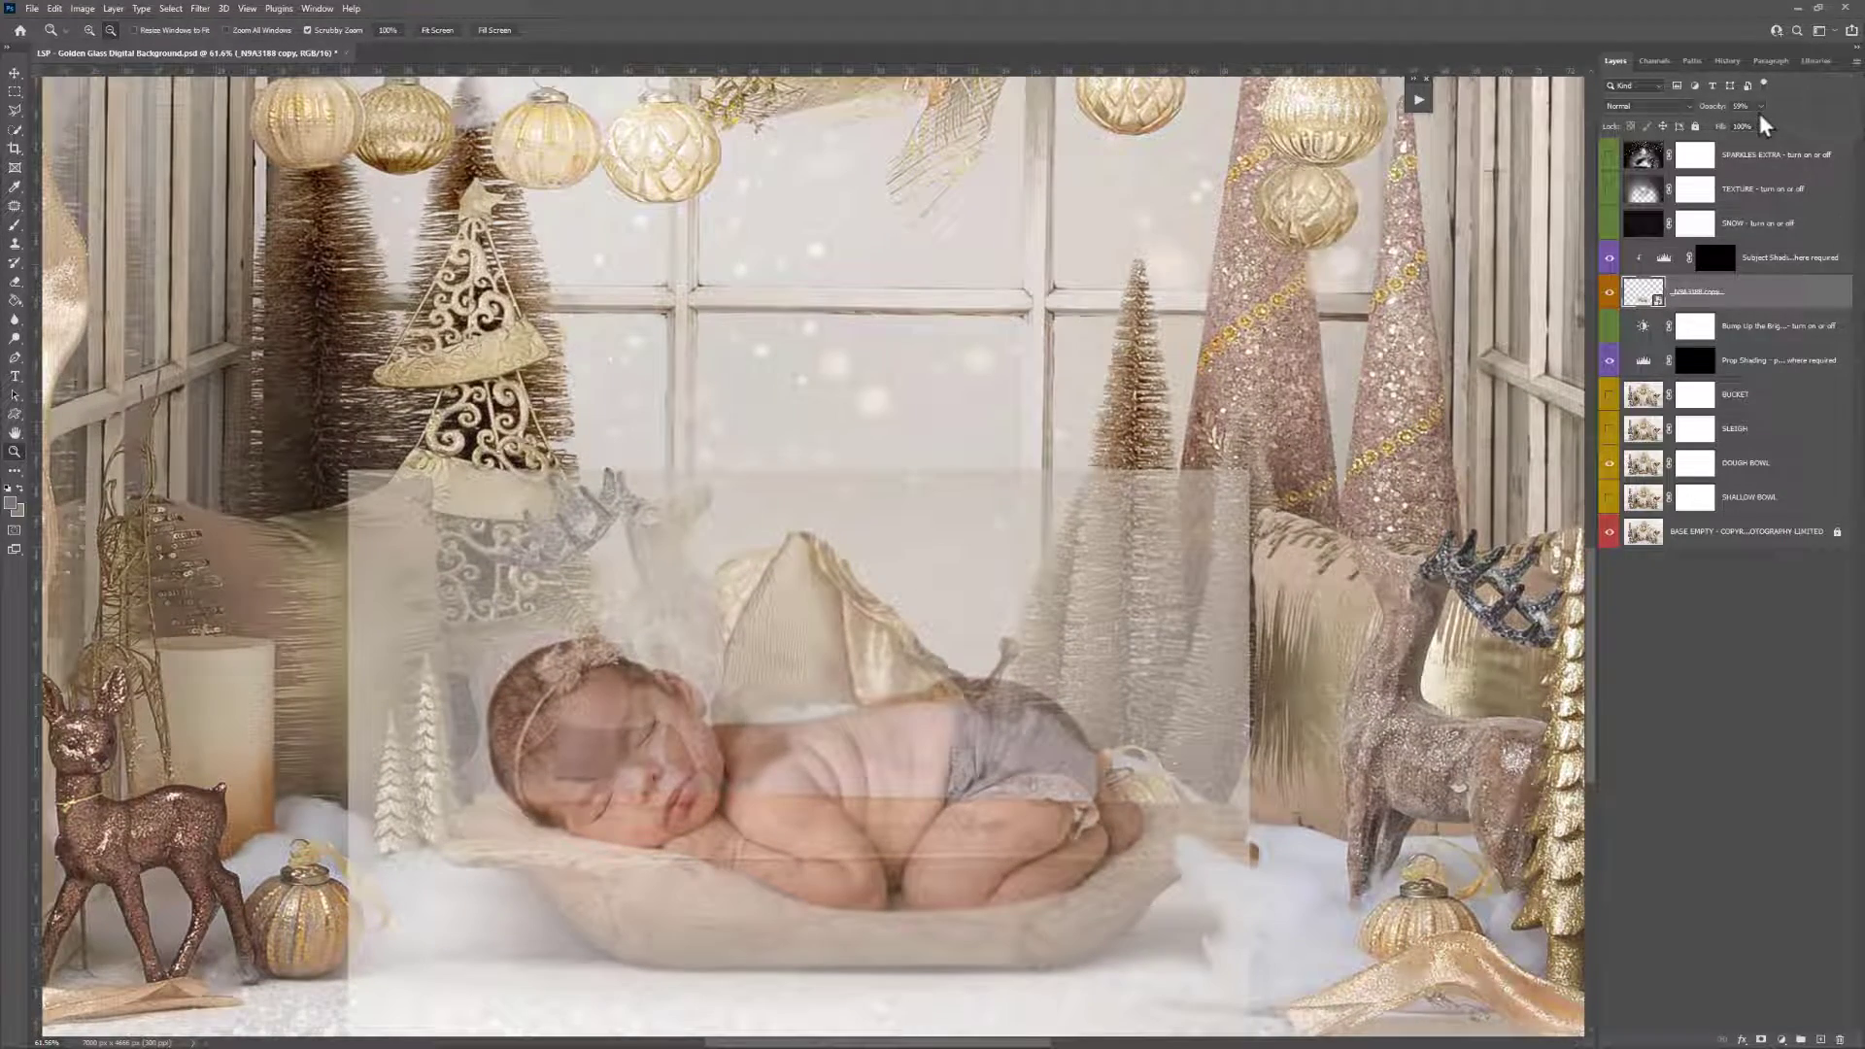
drag(1763, 124, 1790, 124)
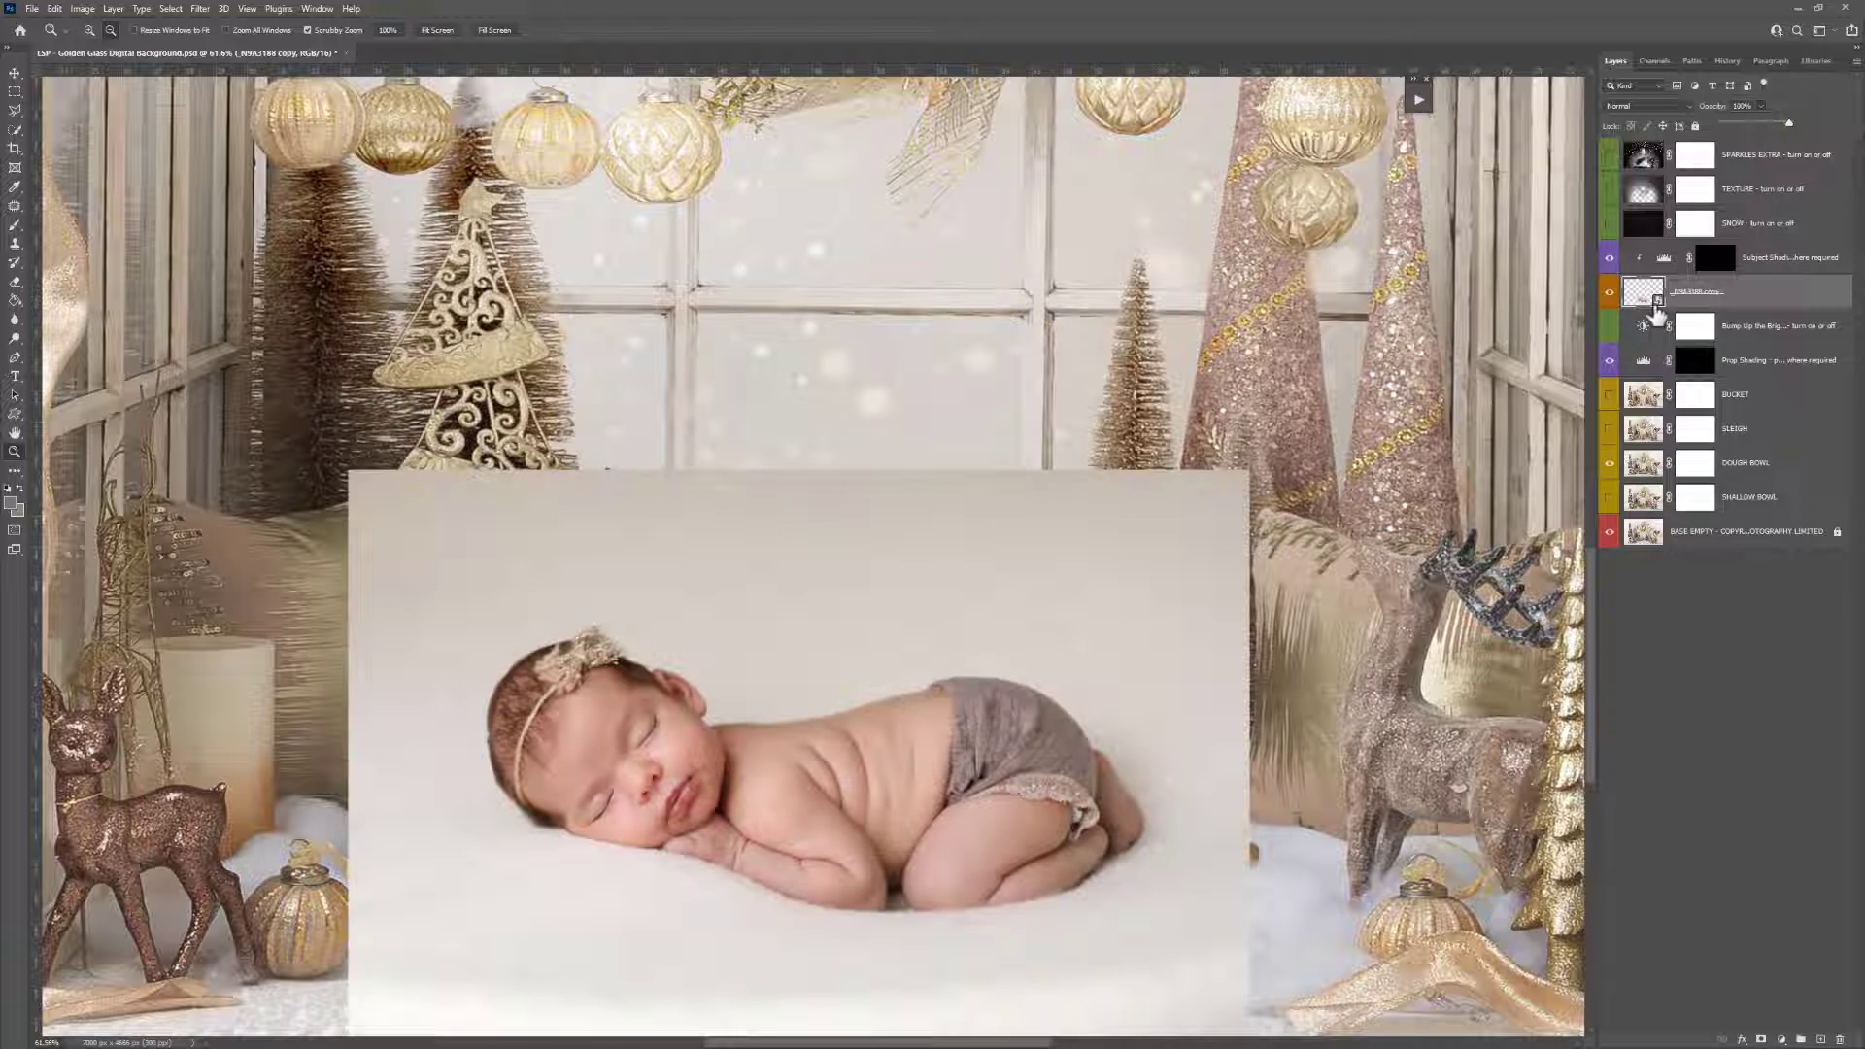
click(1762, 1040)
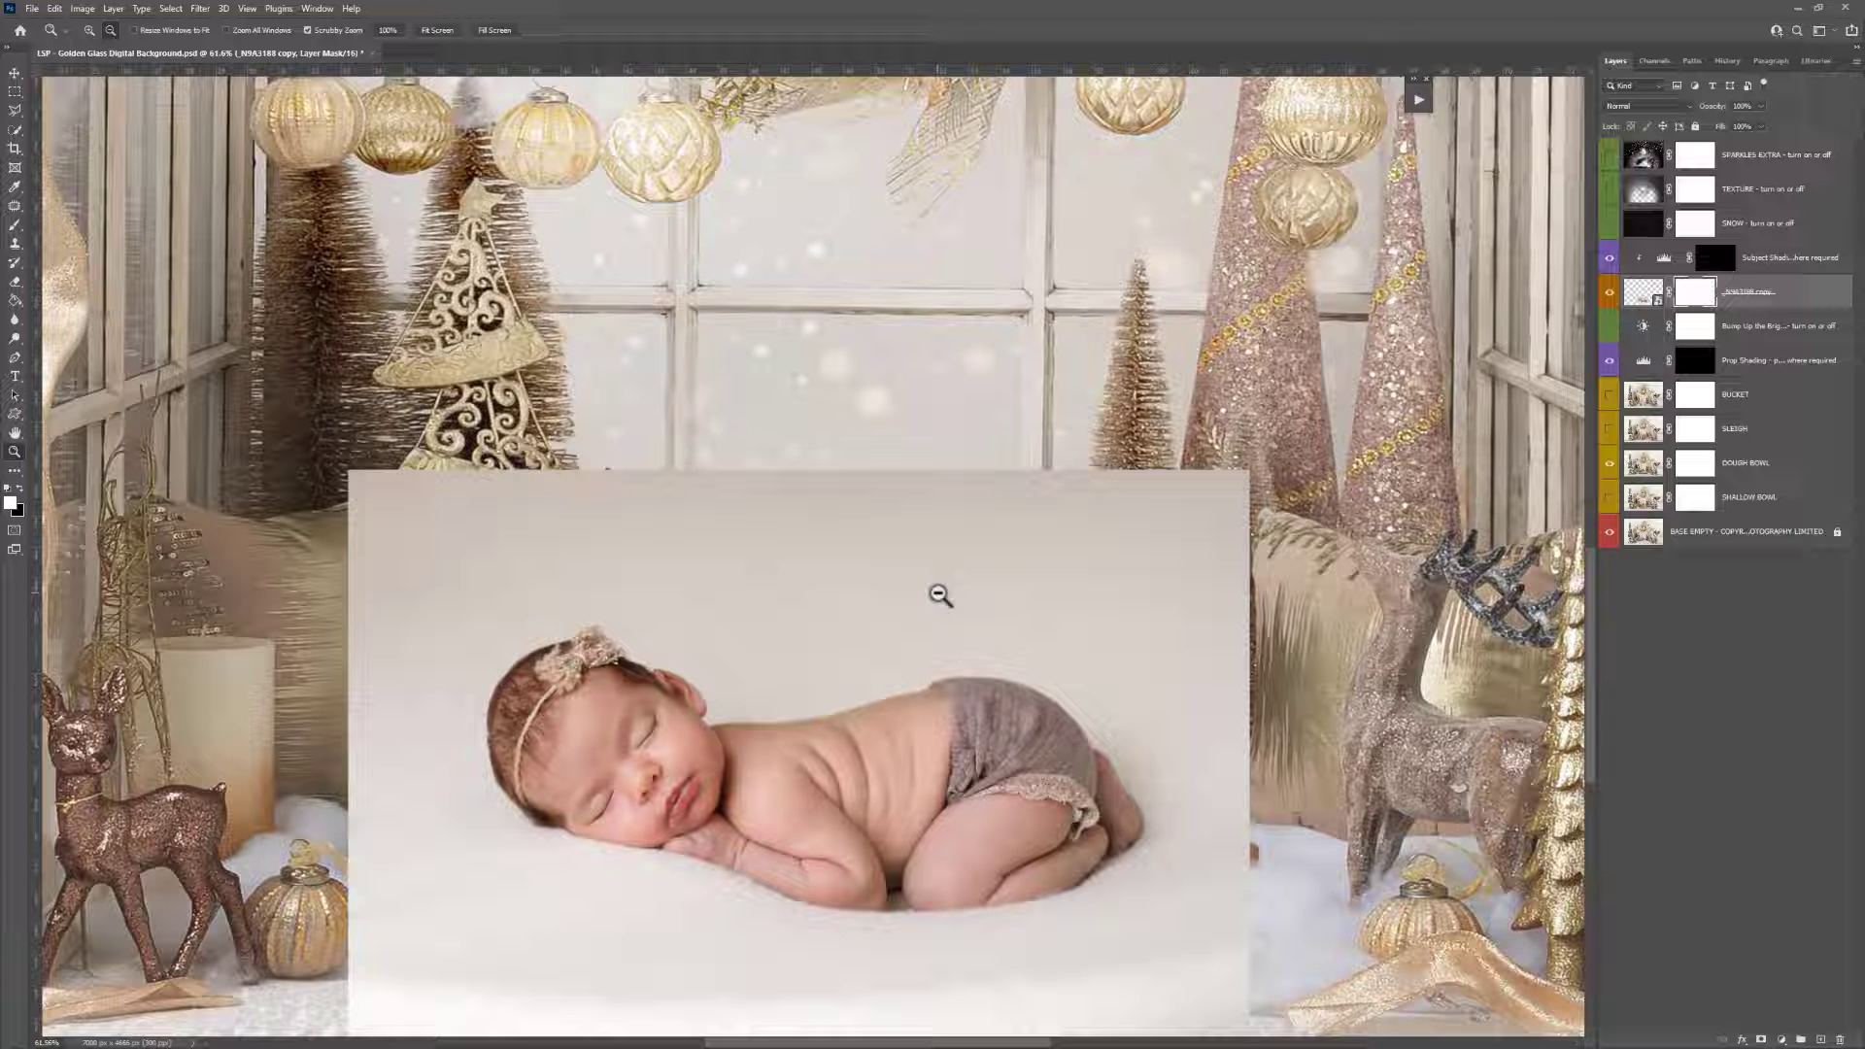
key(ctrl+i)
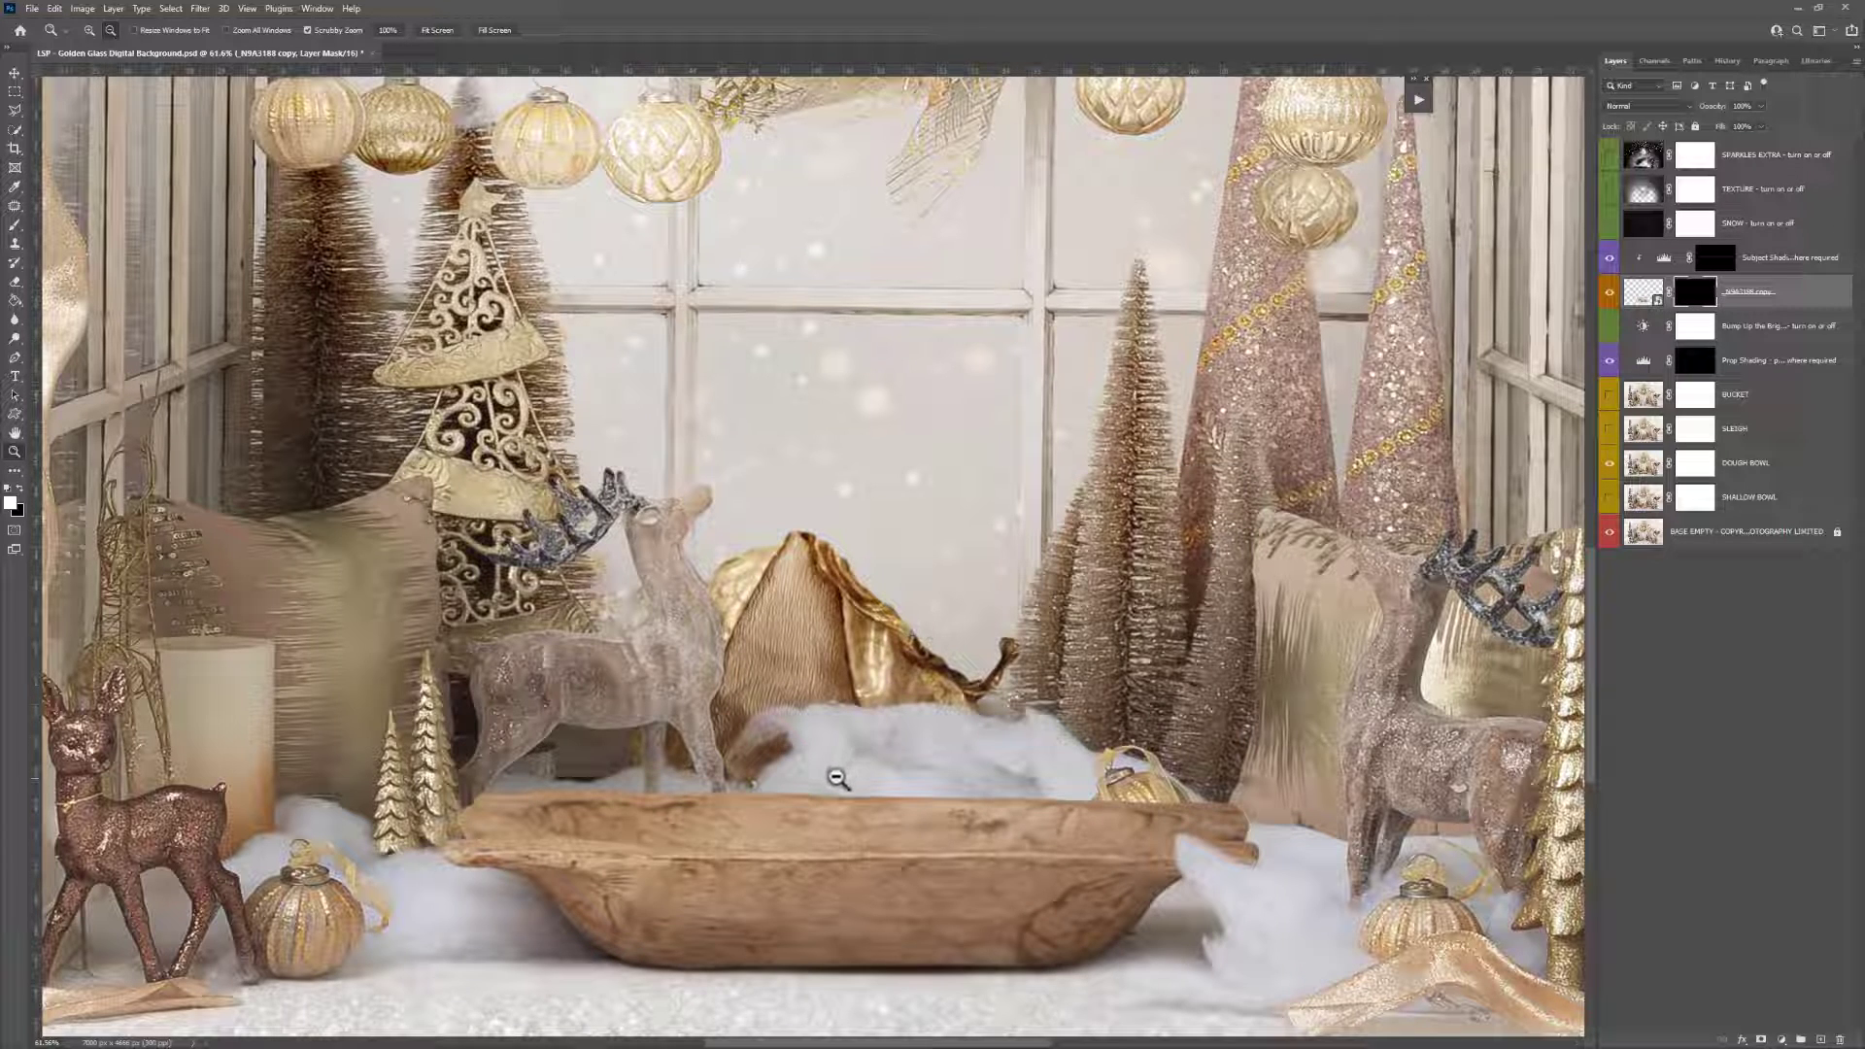
Set up the Brush with higher flow, a harder edge and a smaller size, targeting the baby layer's mask
click(16, 228)
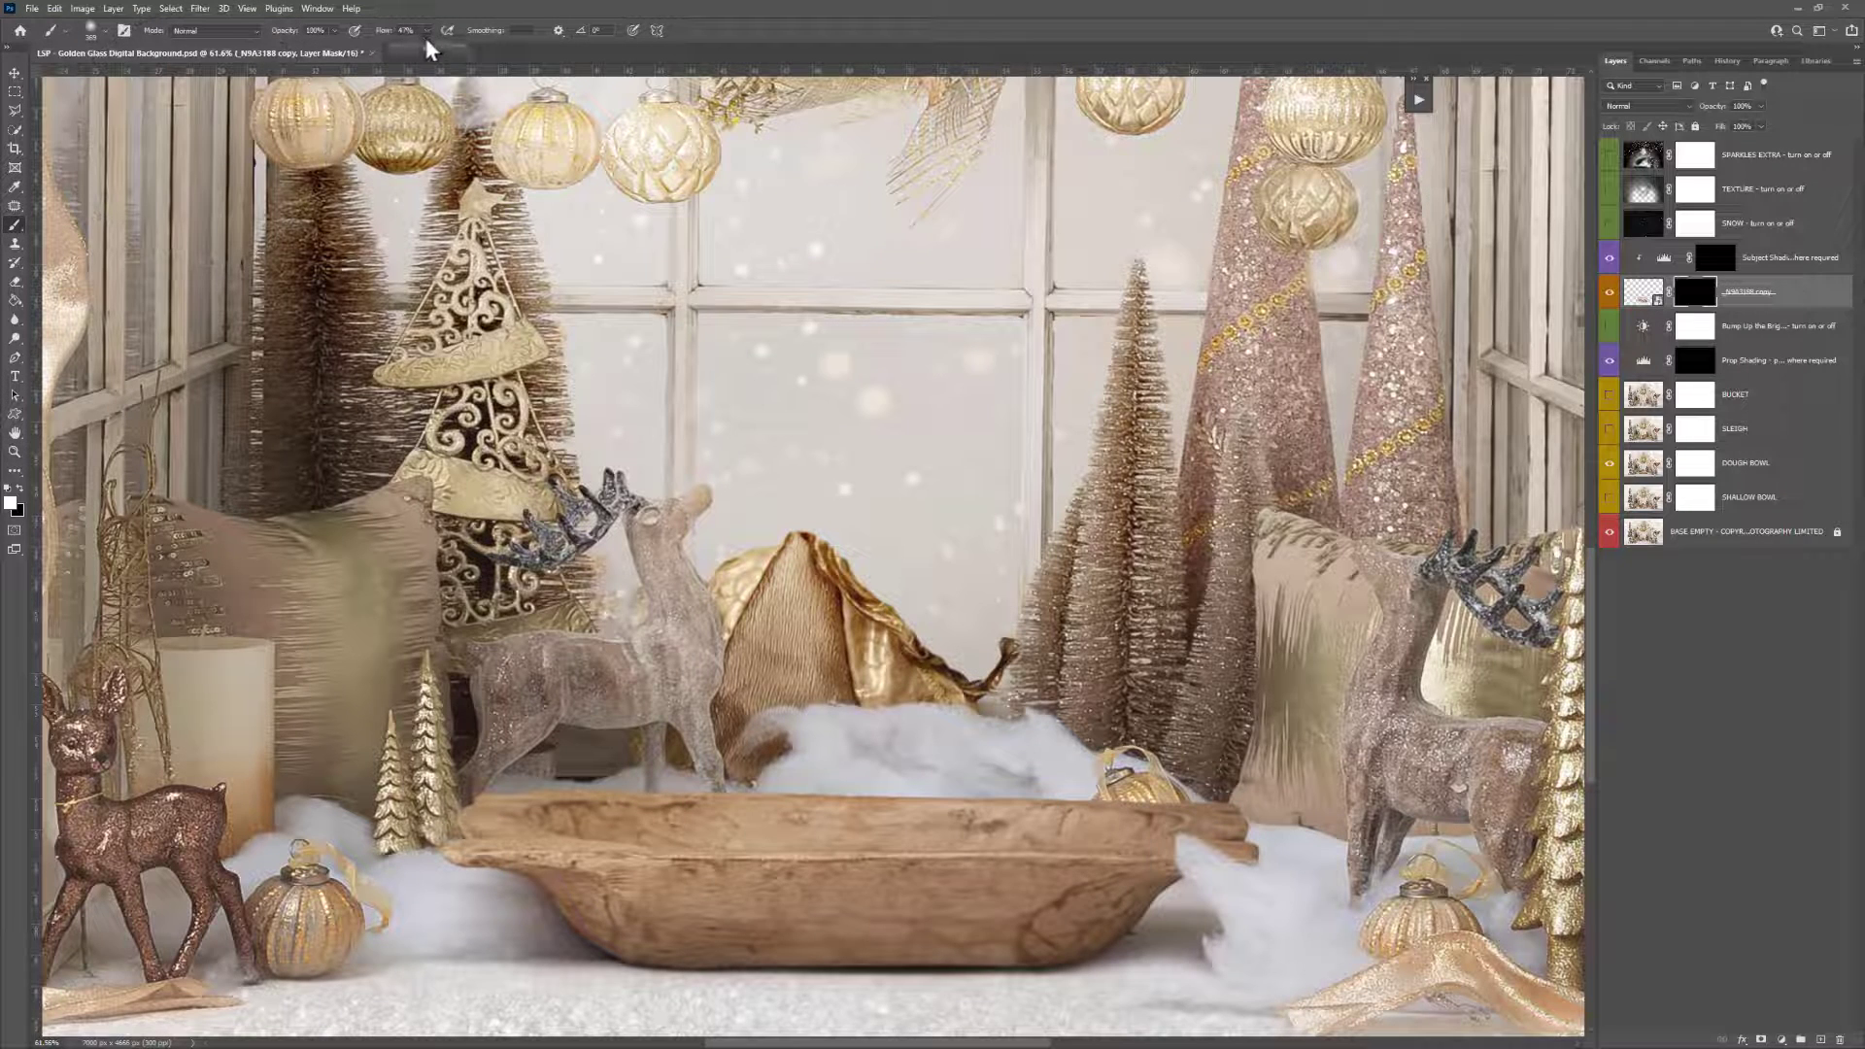
drag(426, 44, 433, 49)
right_click(793, 344)
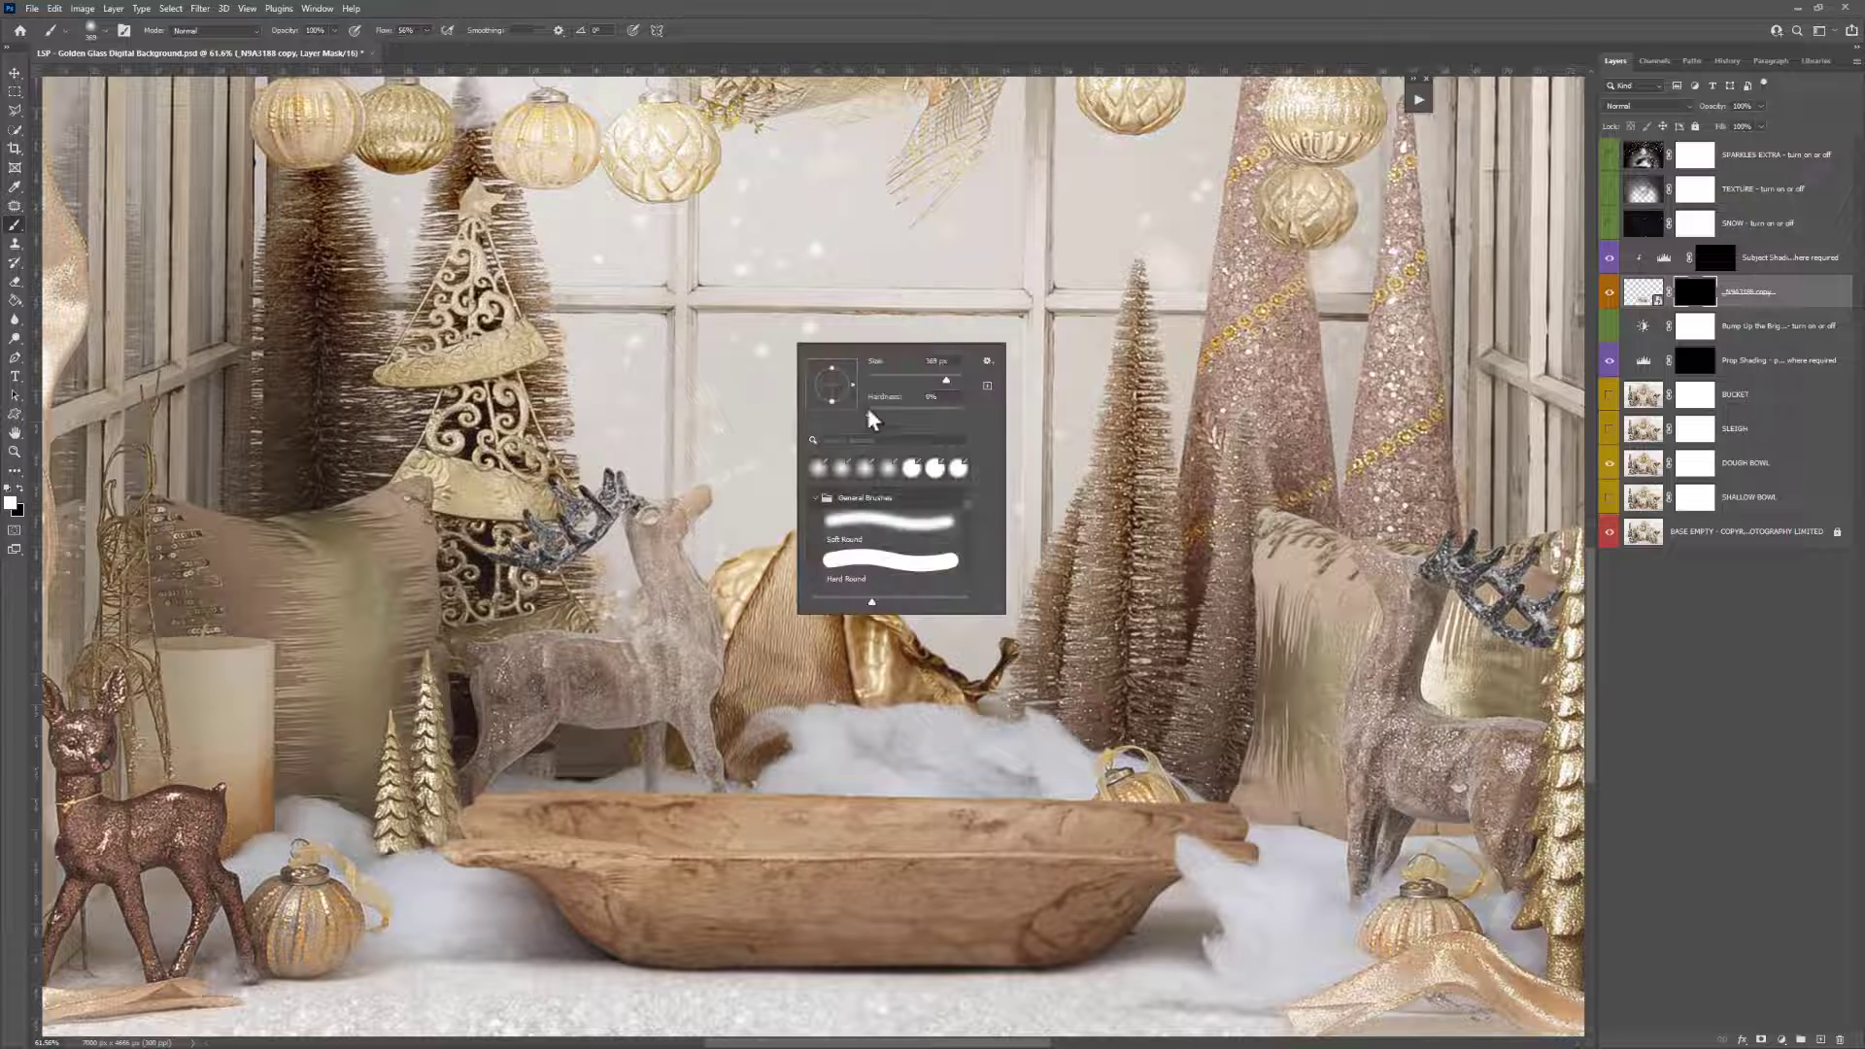
drag(938, 416, 941, 415)
click(915, 379)
click(1695, 294)
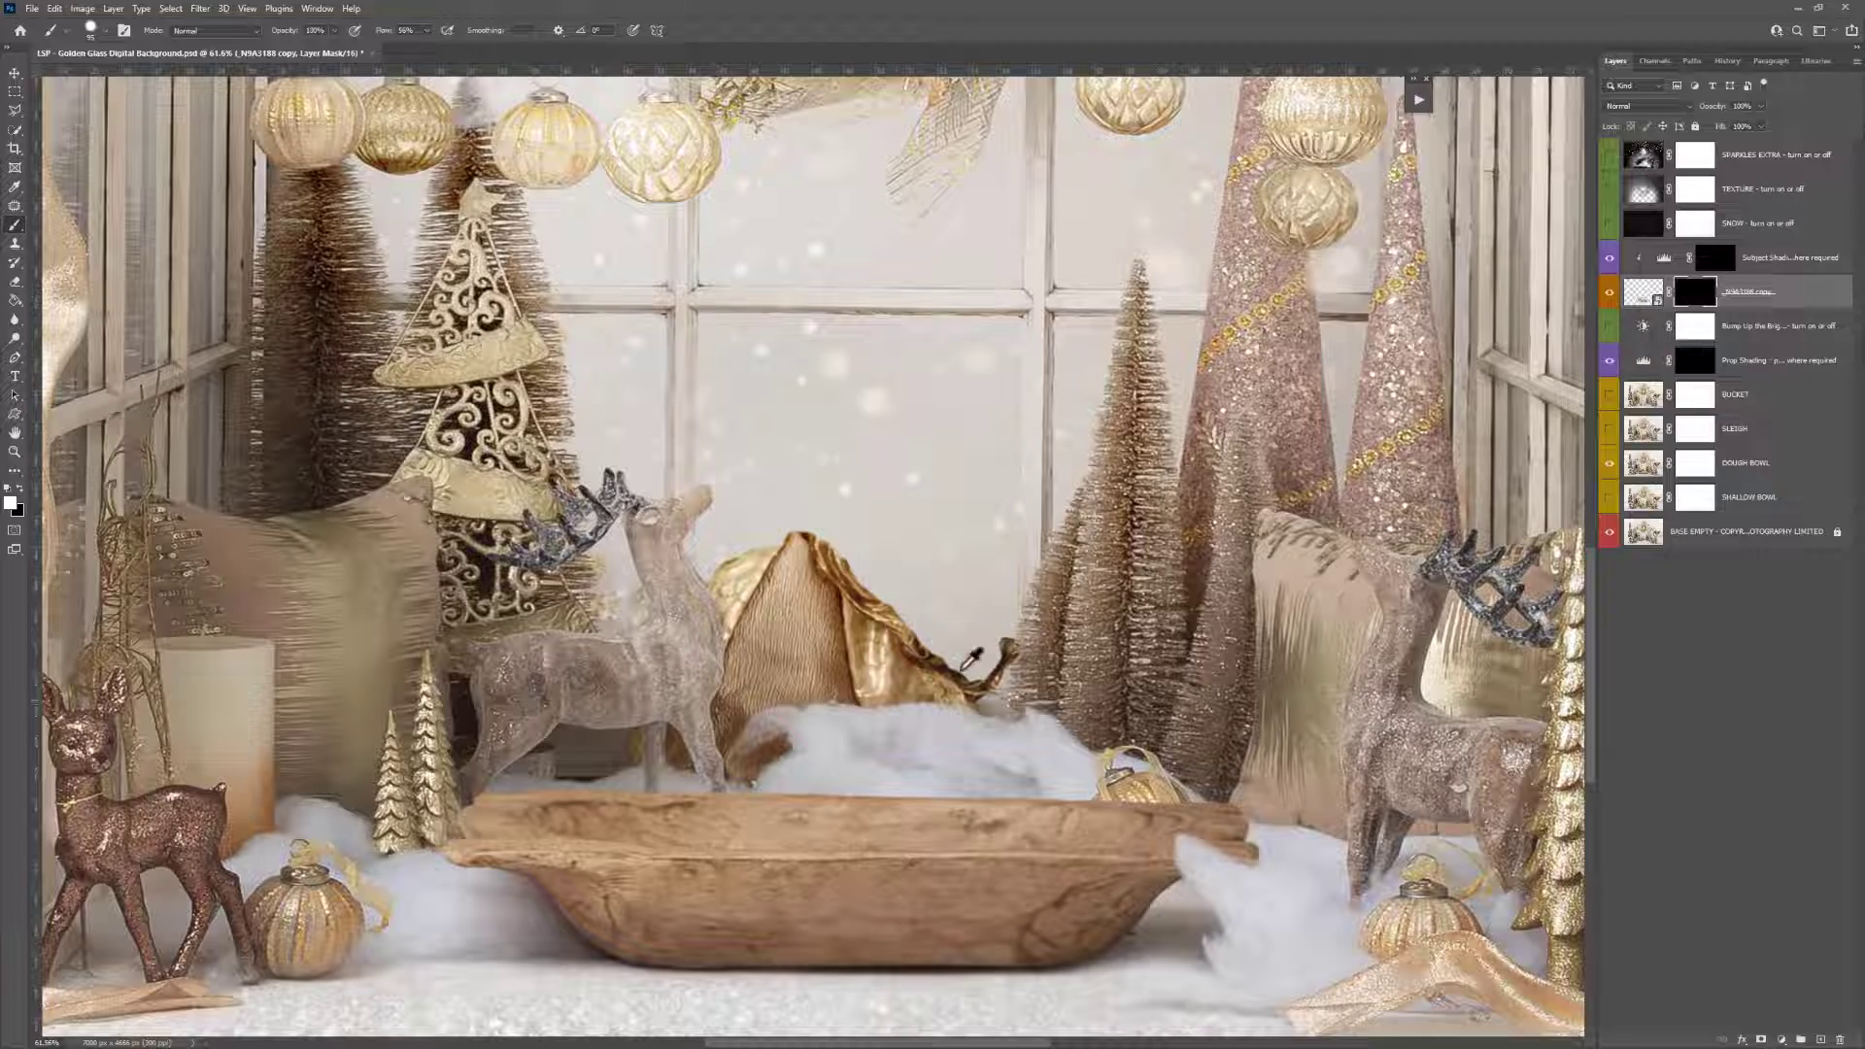
Enlarge the brush slightly and paint white on the mask to reveal the baby's legs and lower torso along the bowl's rim
key(z)
drag(902, 756, 905, 761)
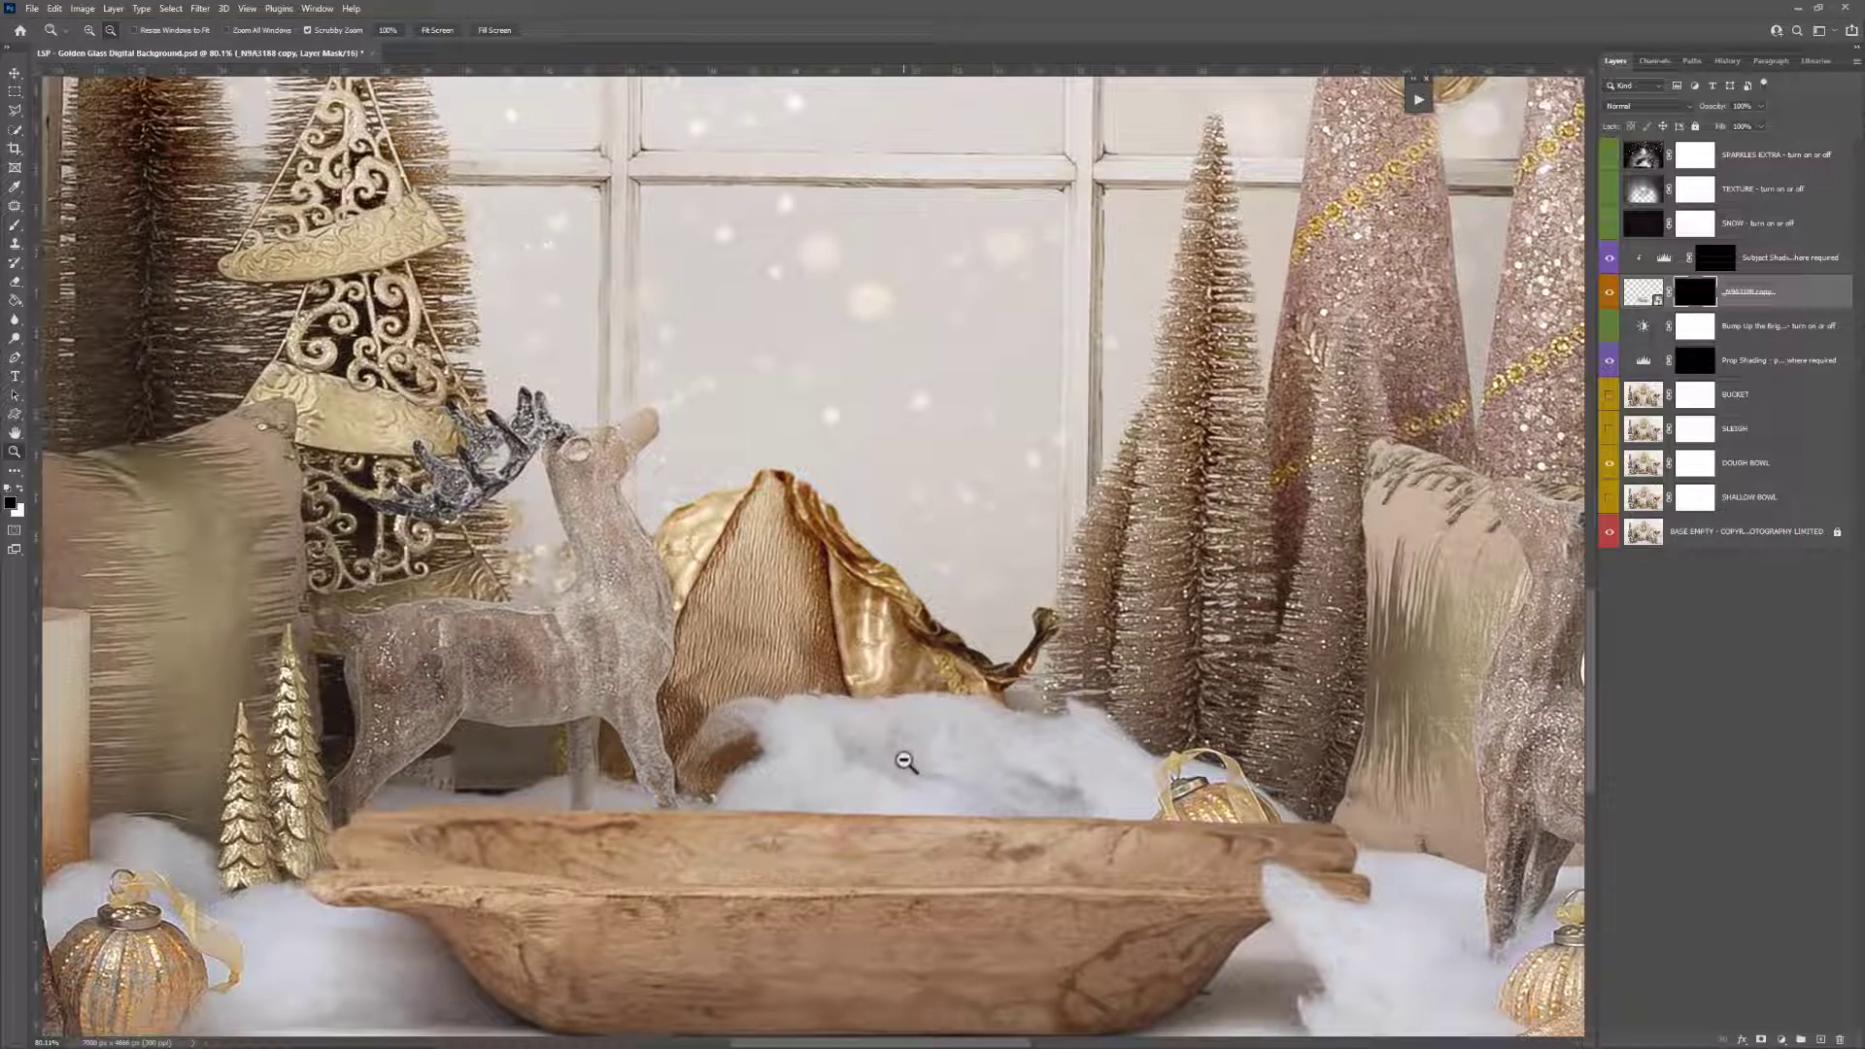
scroll(905, 761, down, 3)
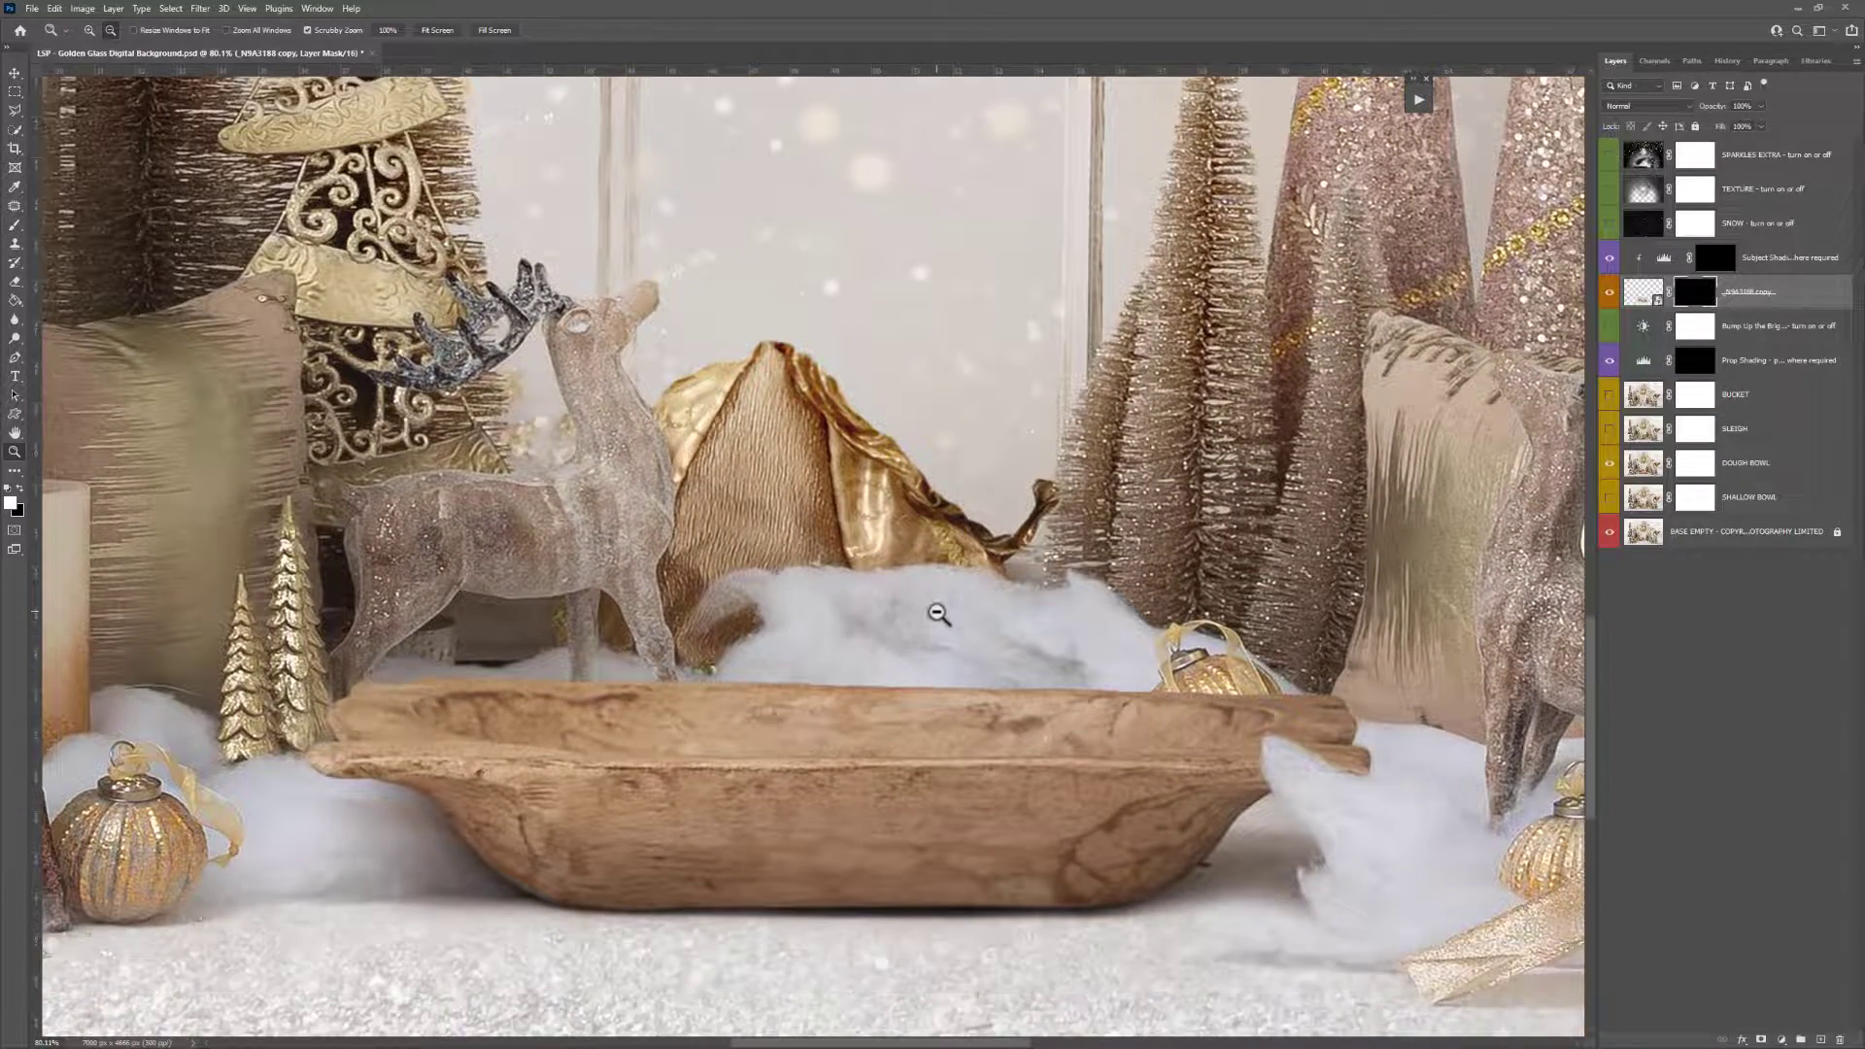
key(b)
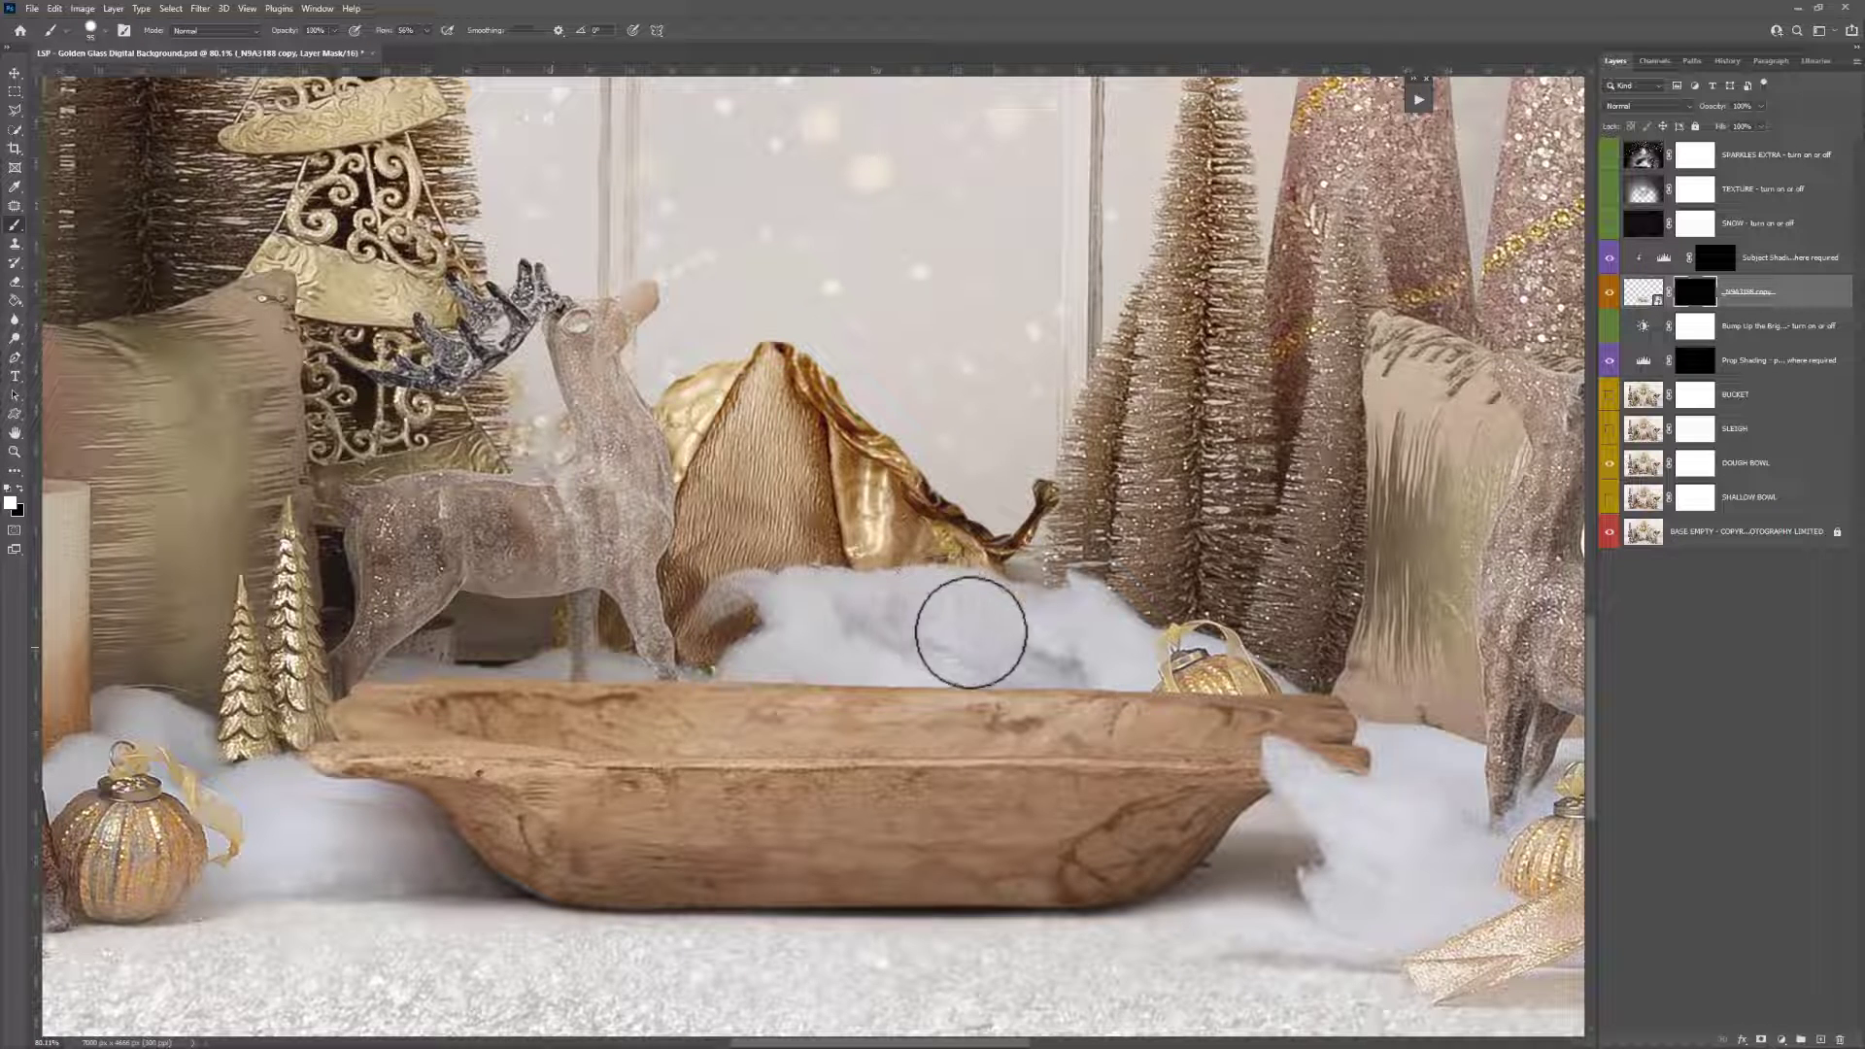
right_click(1139, 723)
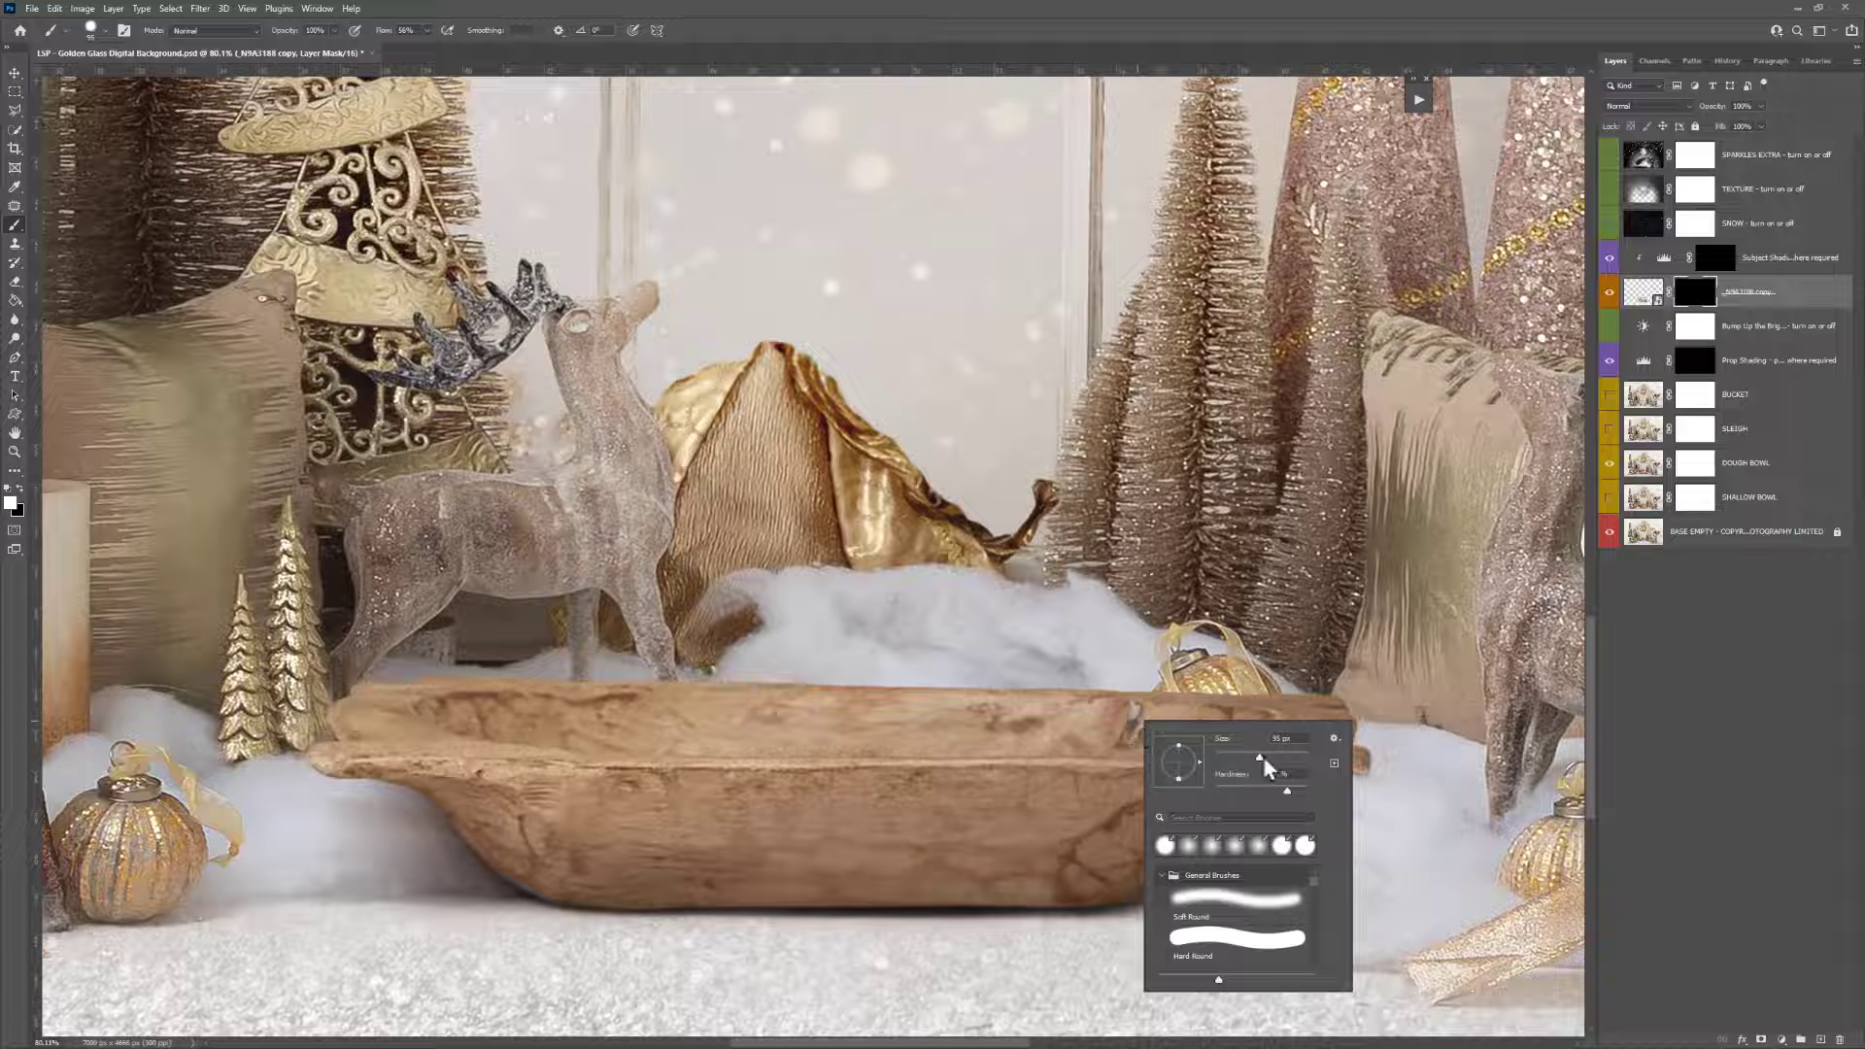
drag(1261, 757, 1267, 757)
mouse_move(1099, 722)
mouse_down()
mouse_move(1123, 720)
mouse_move(816, 709)
mouse_move(908, 720)
mouse_move(912, 847)
mouse_move(923, 791)
mouse_move(879, 806)
mouse_move(938, 790)
mouse_up()
key(x)
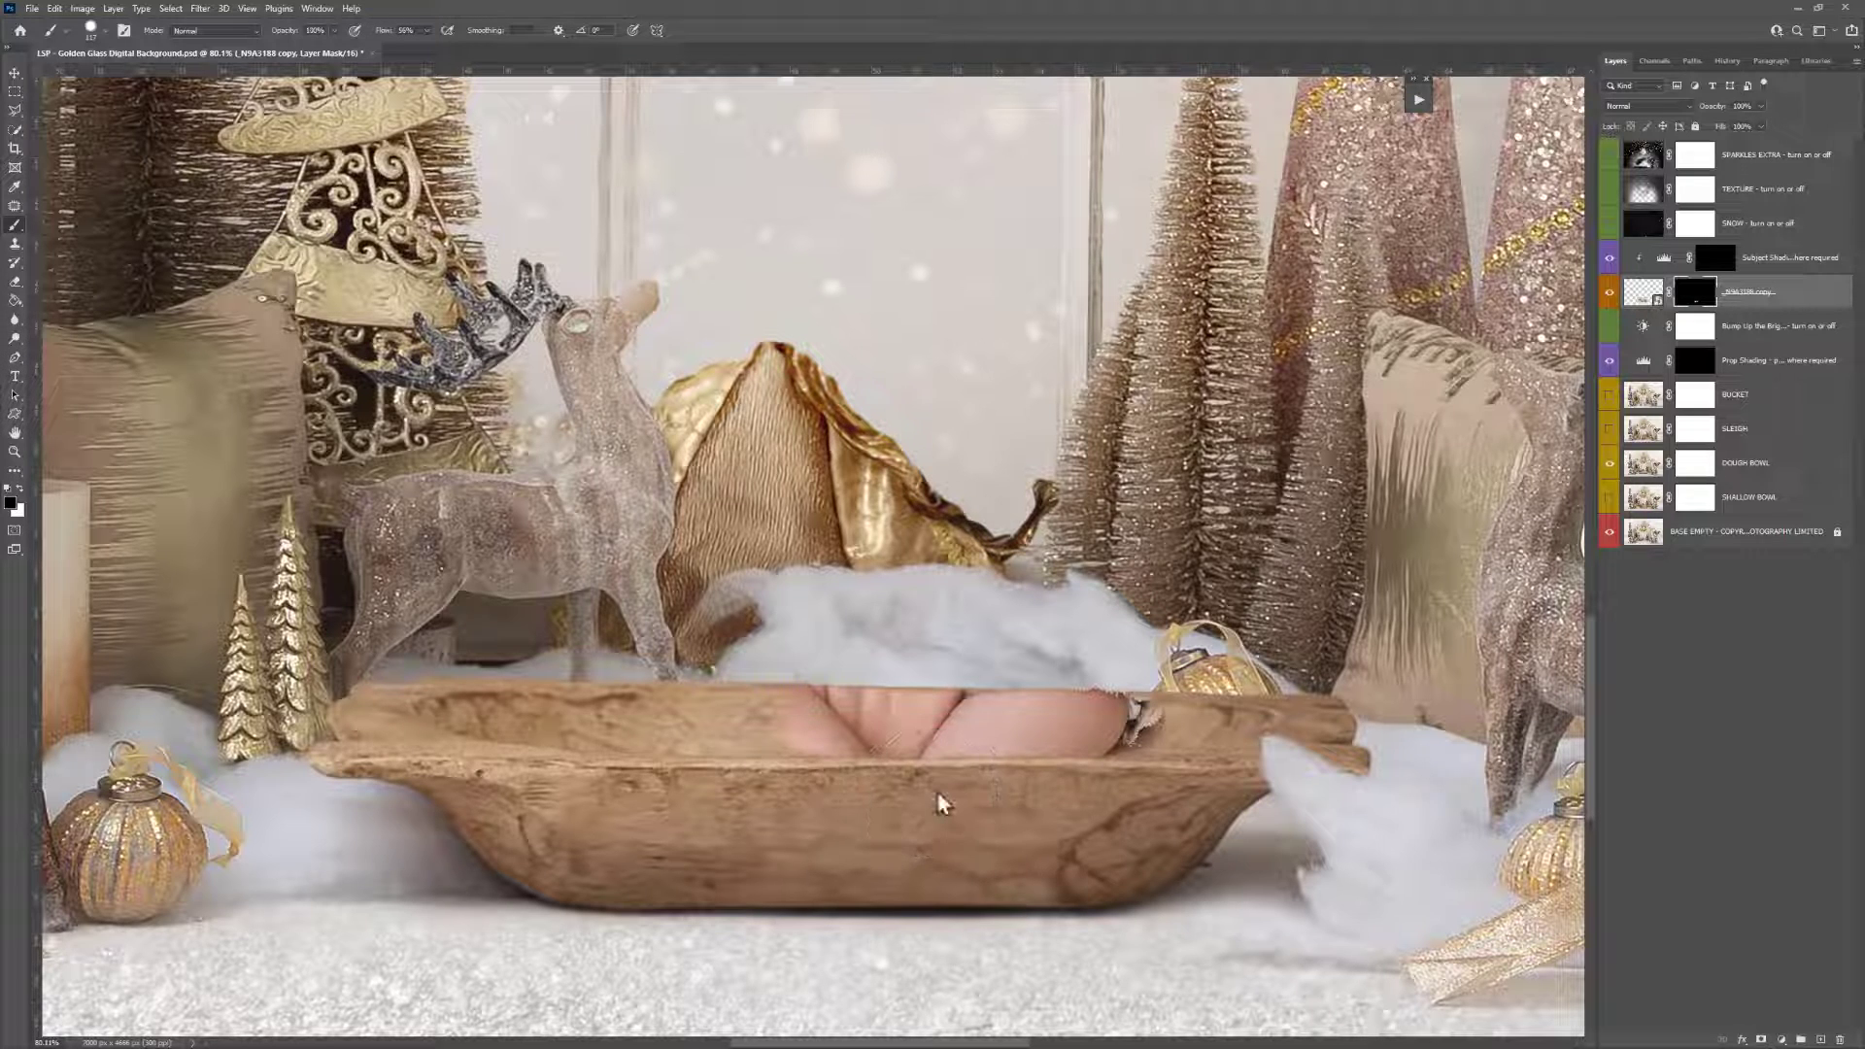
key(x)
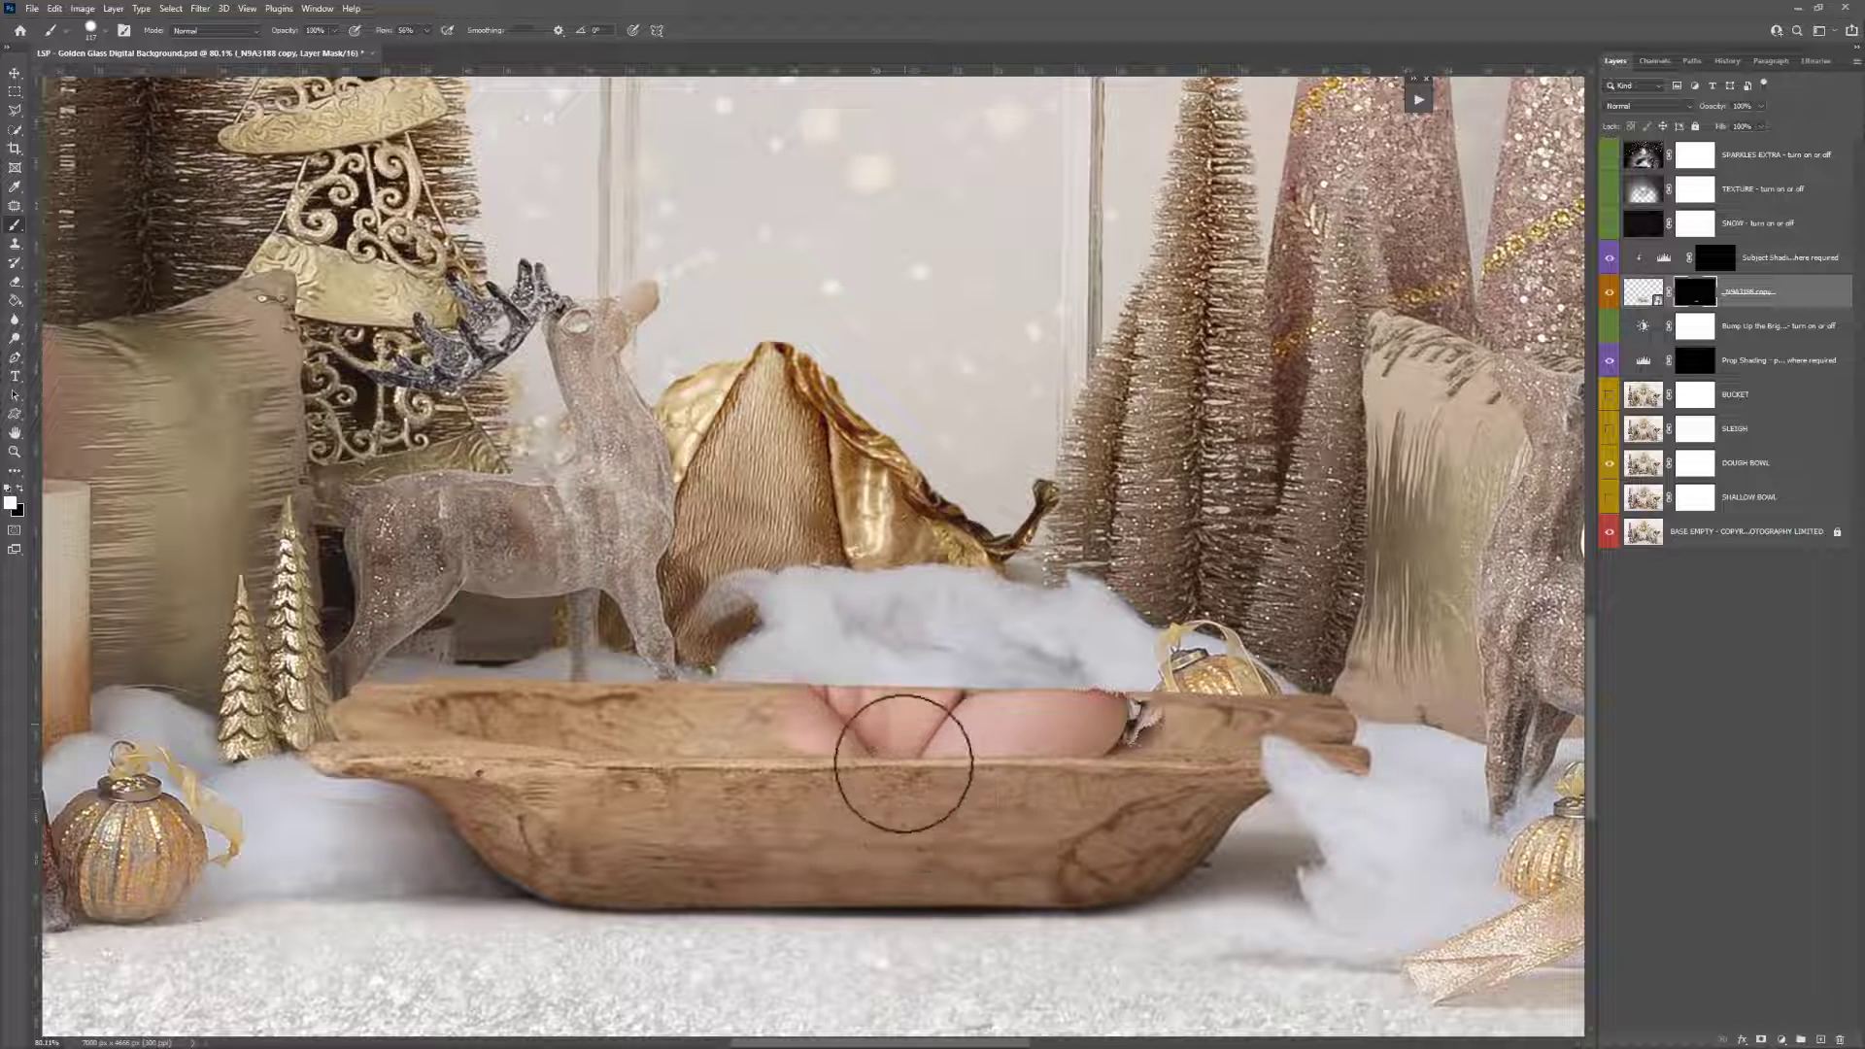
Paint white on the mask to reveal the baby's lower face, arm and shorts trim just above the bowl's front rim
mouse_move(920, 721)
mouse_down()
mouse_move(961, 725)
mouse_move(437, 699)
mouse_move(450, 679)
mouse_move(595, 716)
mouse_move(564, 785)
mouse_move(952, 795)
mouse_move(936, 803)
mouse_up()
key(x)
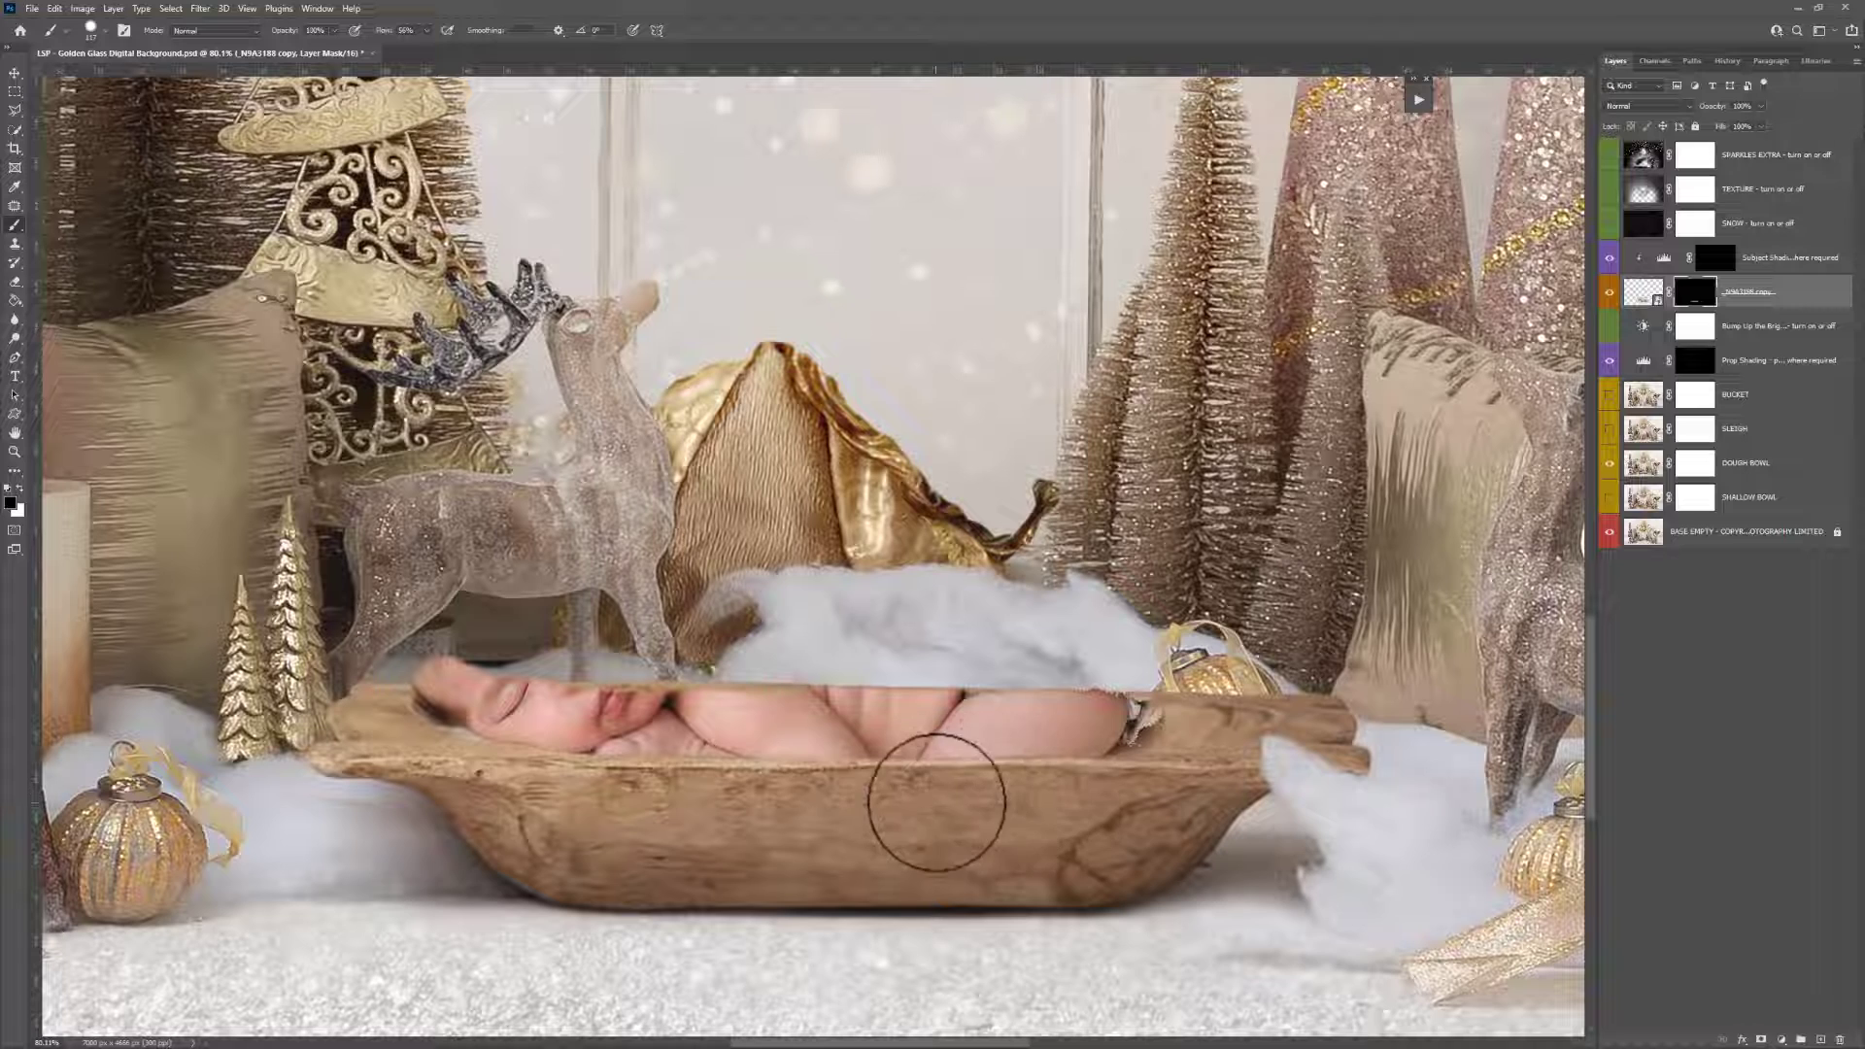
key(x)
drag(1033, 720, 975, 726)
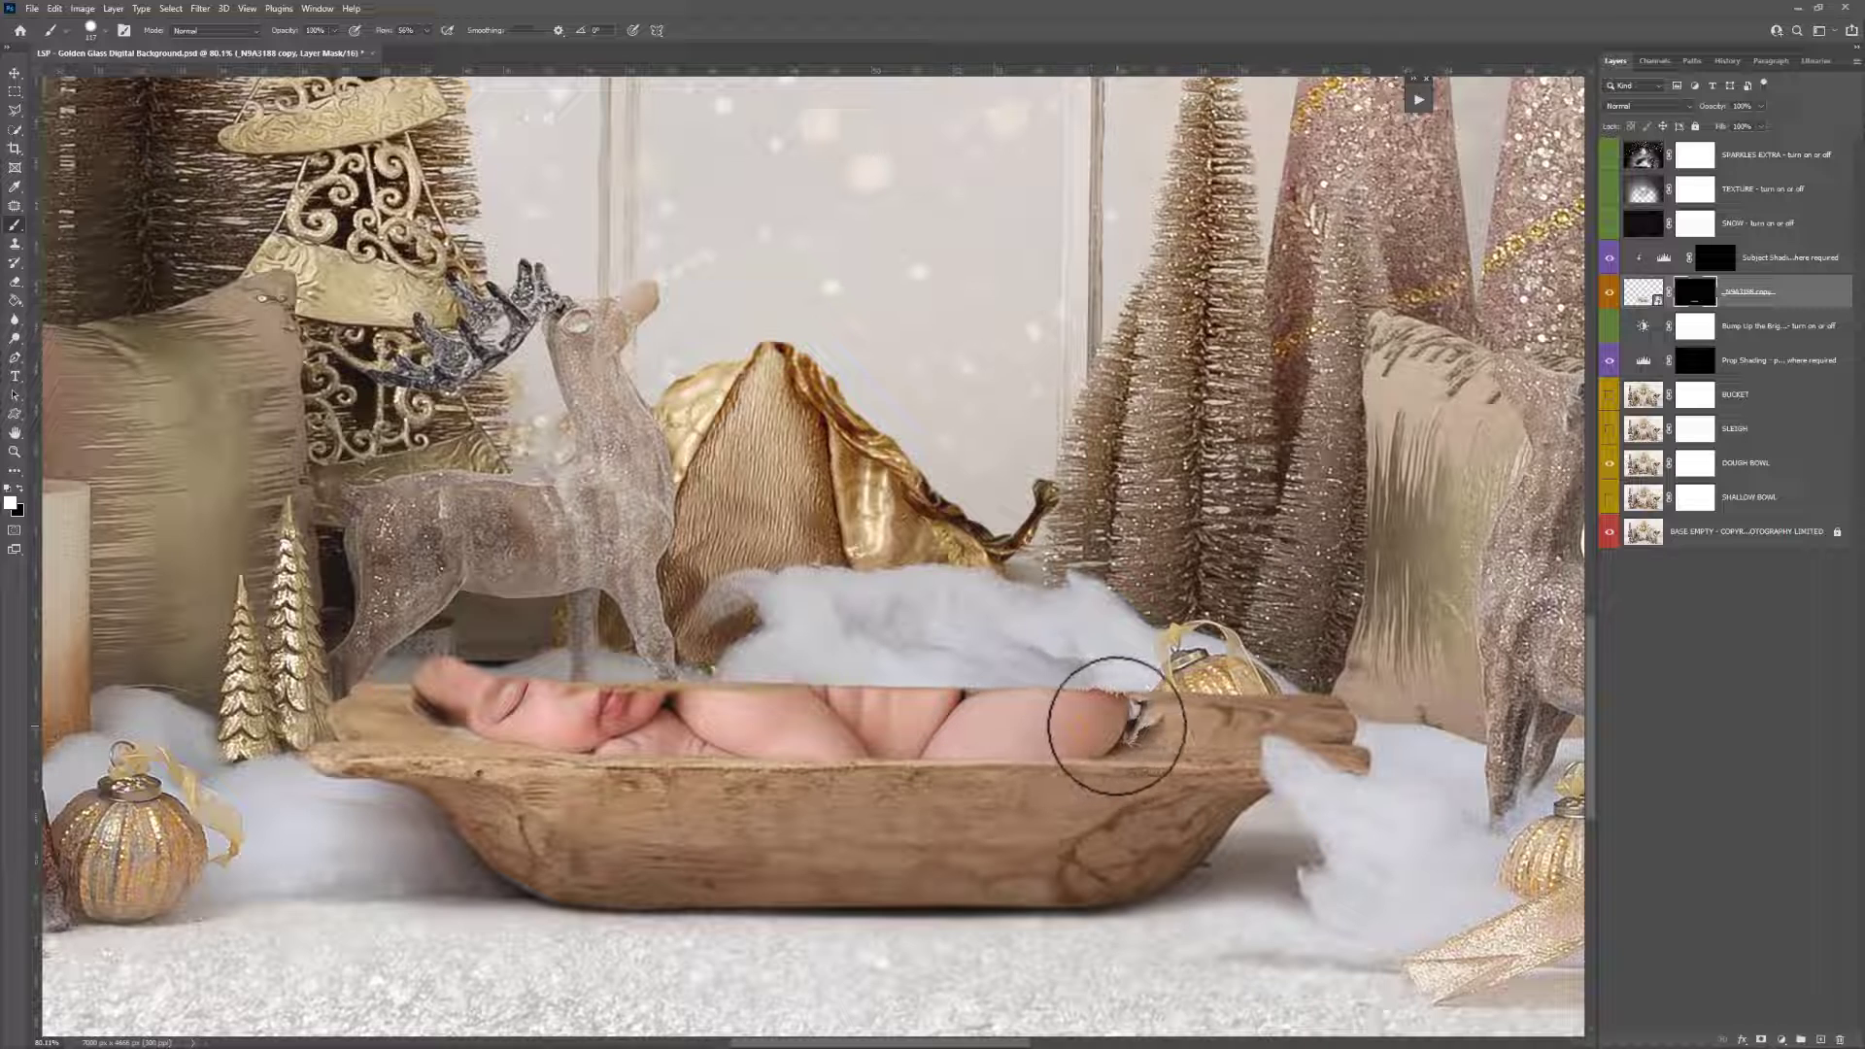
key(x)
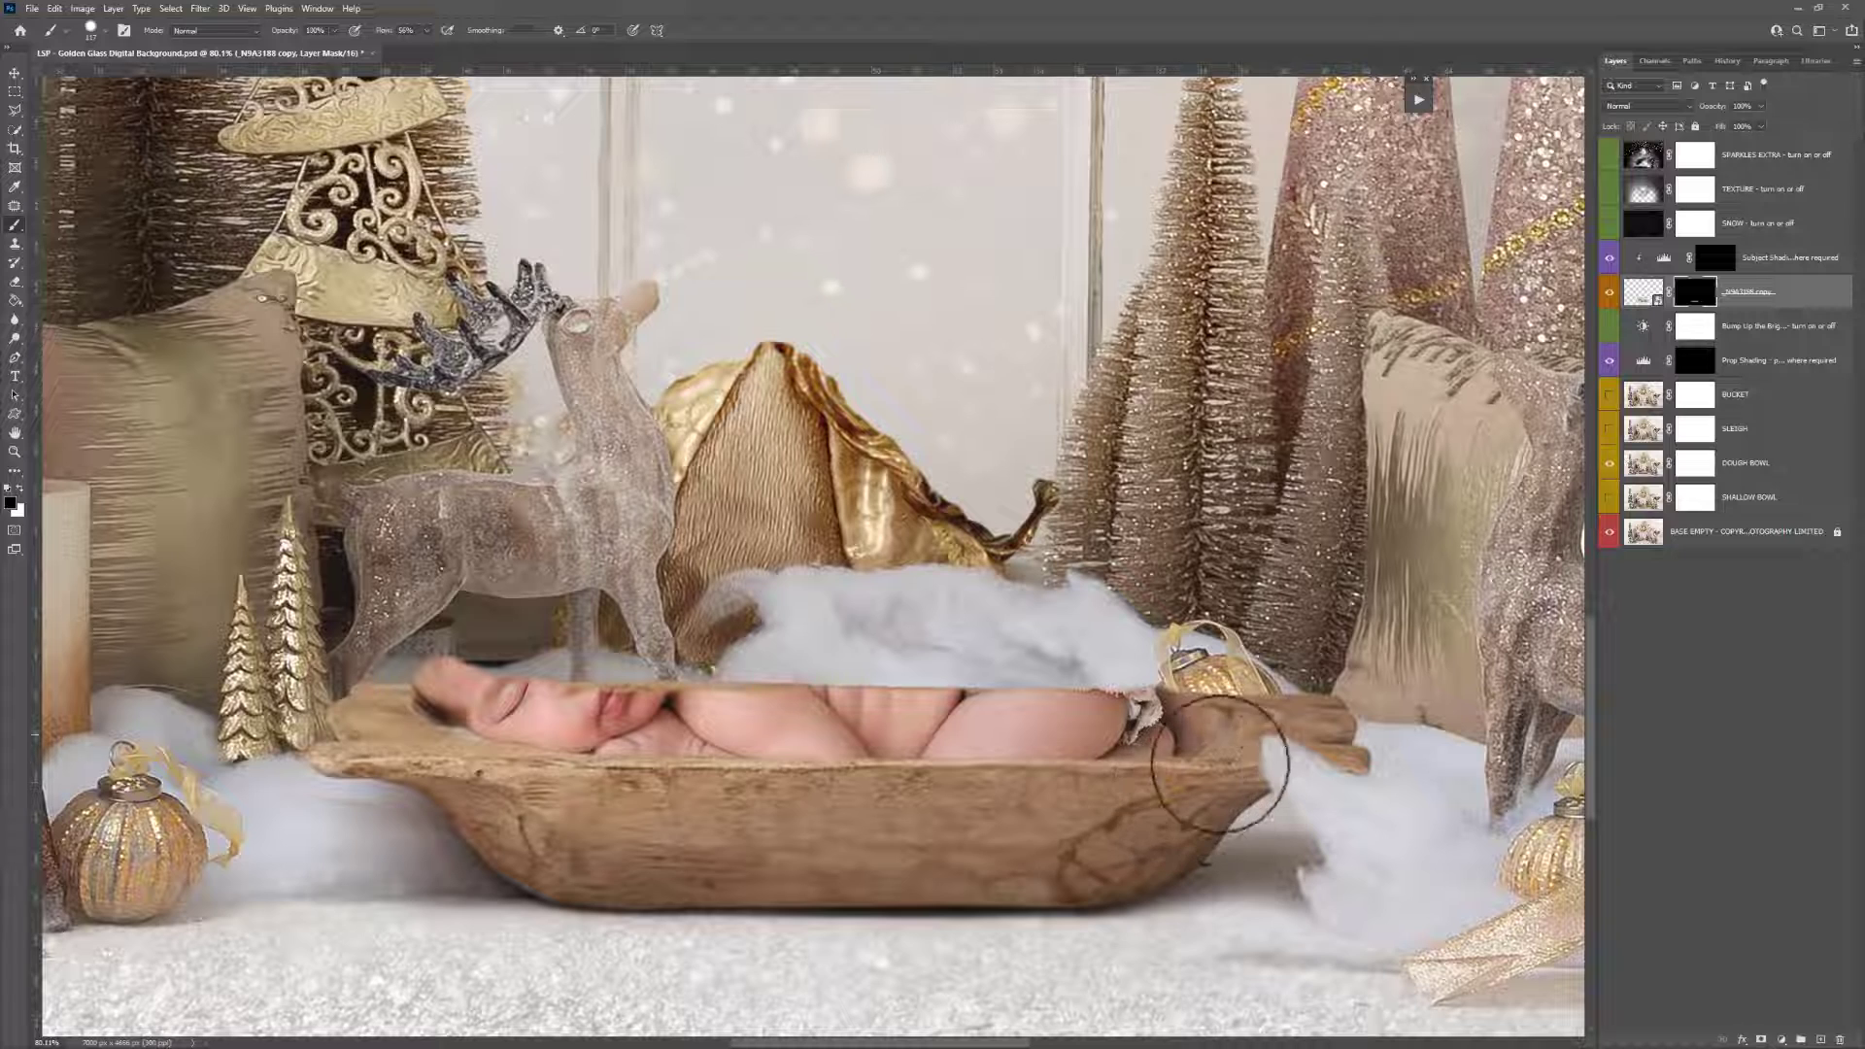
Paint white on the mask to reveal the baby's whole head, back, bottom and feet above the bowl
key(x)
mouse_move(1224, 690)
mouse_down()
mouse_move(1193, 708)
mouse_move(1143, 681)
mouse_move(1095, 573)
mouse_move(1036, 561)
mouse_move(764, 615)
mouse_move(660, 677)
mouse_move(418, 660)
mouse_move(398, 643)
mouse_move(413, 537)
mouse_move(482, 530)
mouse_move(563, 595)
mouse_move(613, 598)
mouse_move(597, 629)
mouse_move(480, 562)
mouse_up()
drag(458, 642, 442, 664)
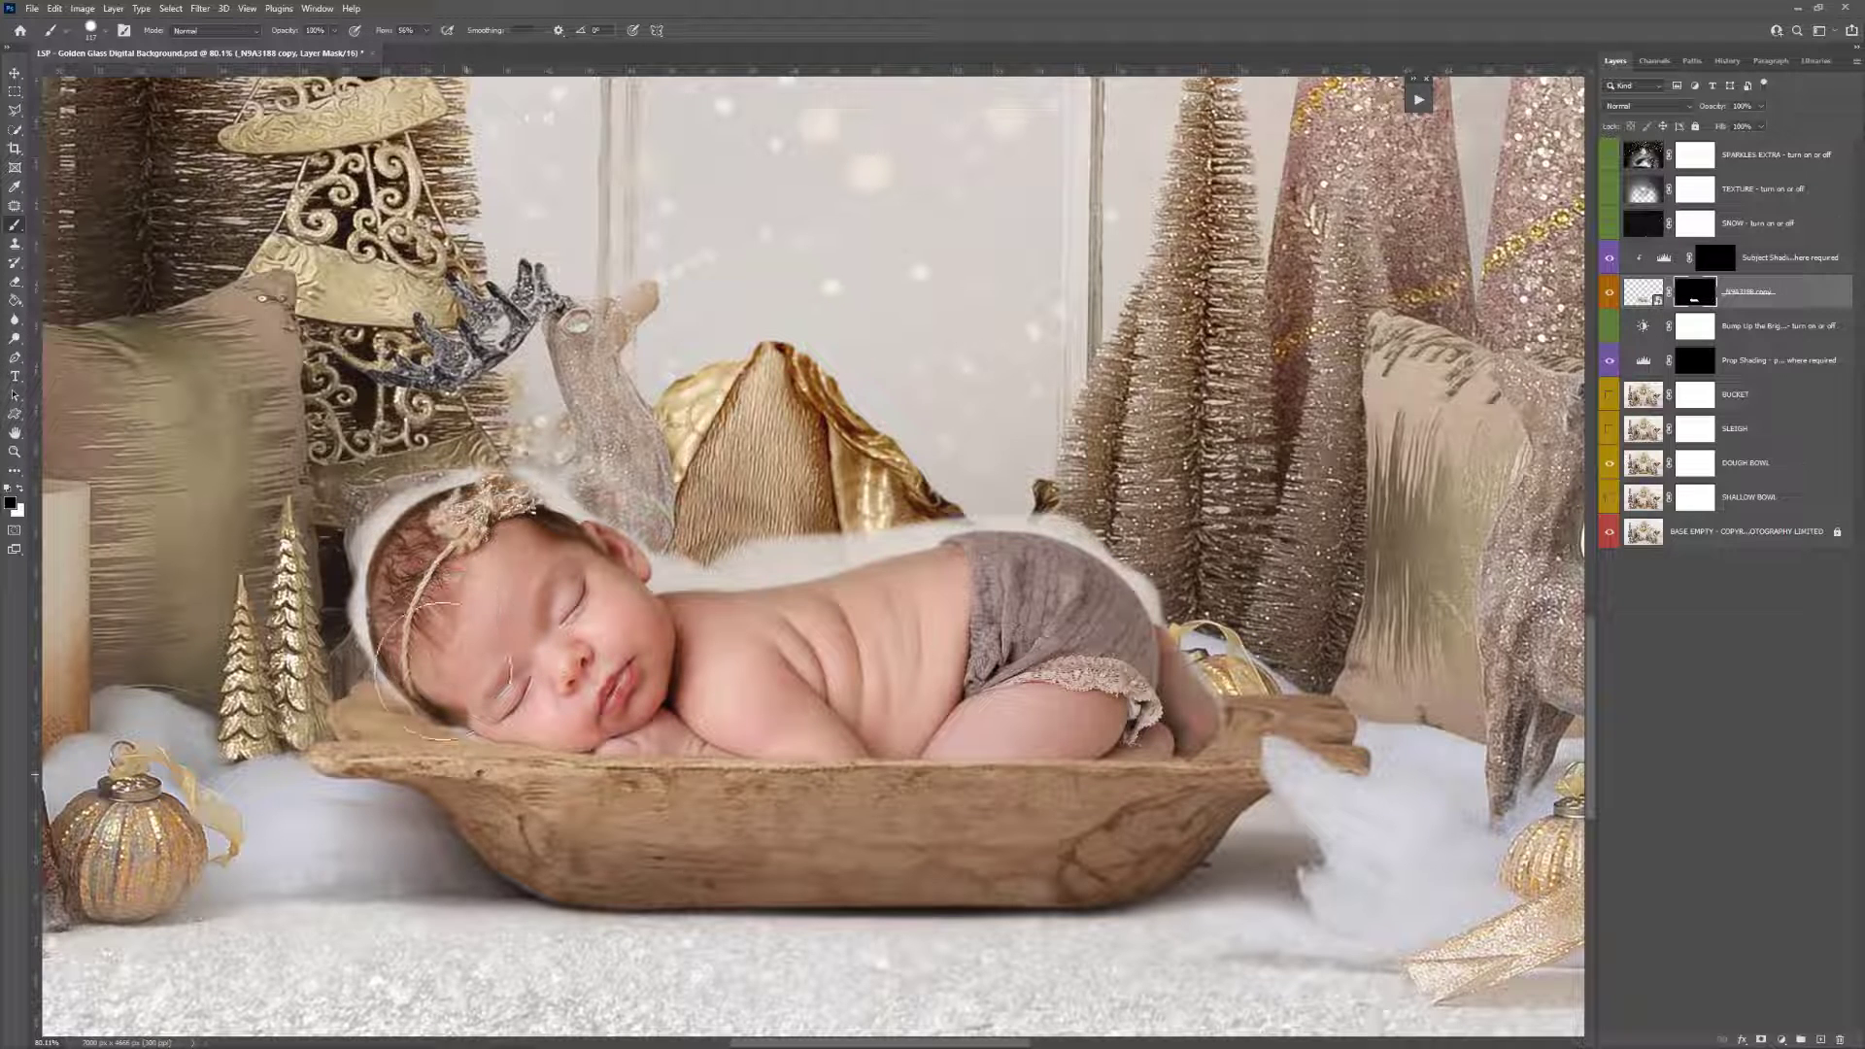
Paint black on the baby layer's mask to hide the white blanket around the baby's head
key(x)
drag(450, 758, 358, 694)
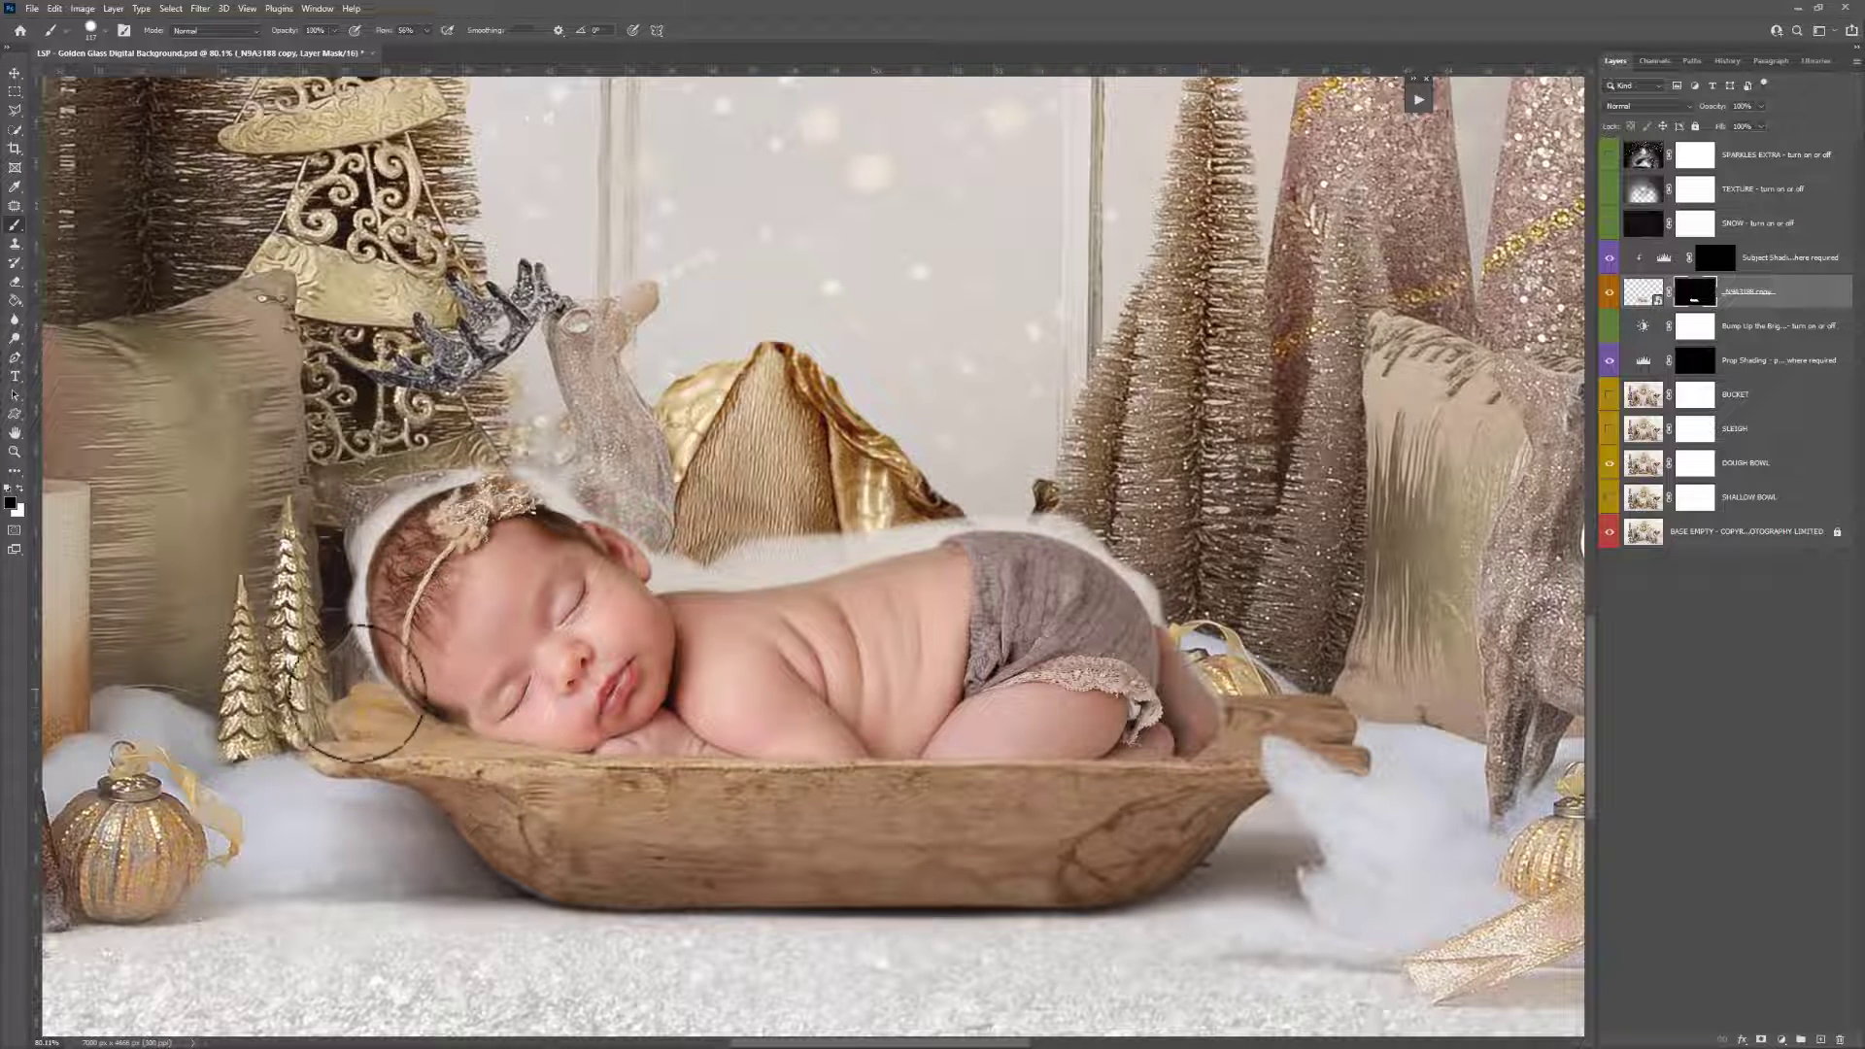
right_click(385, 738)
key(Return)
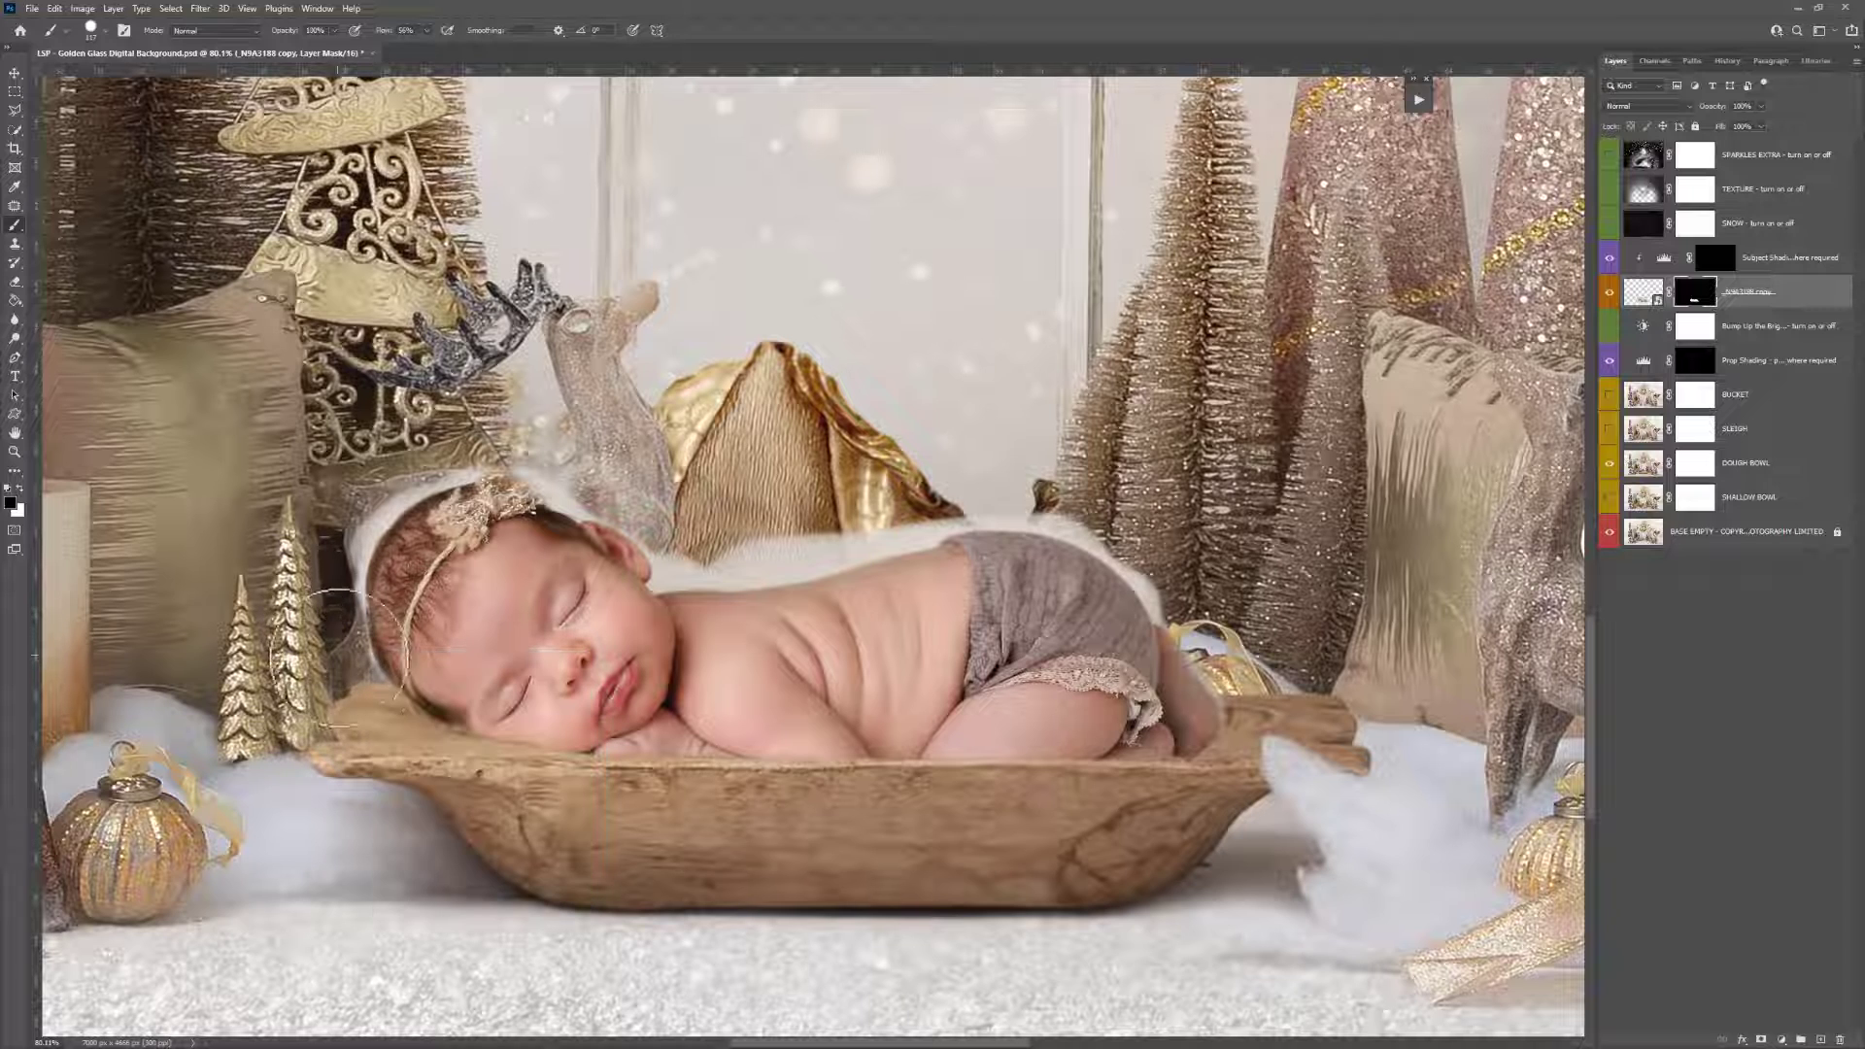
mouse_move(335, 599)
mouse_down()
mouse_move(376, 502)
mouse_move(344, 529)
mouse_move(334, 578)
mouse_move(334, 601)
mouse_move(360, 593)
mouse_move(388, 484)
mouse_move(440, 459)
mouse_move(504, 501)
mouse_move(521, 440)
mouse_move(562, 481)
mouse_move(622, 485)
mouse_up()
Refine the mask edge around the baby's ear, hairline and the back of the neck with a smaller brush
right_click(622, 485)
click(720, 529)
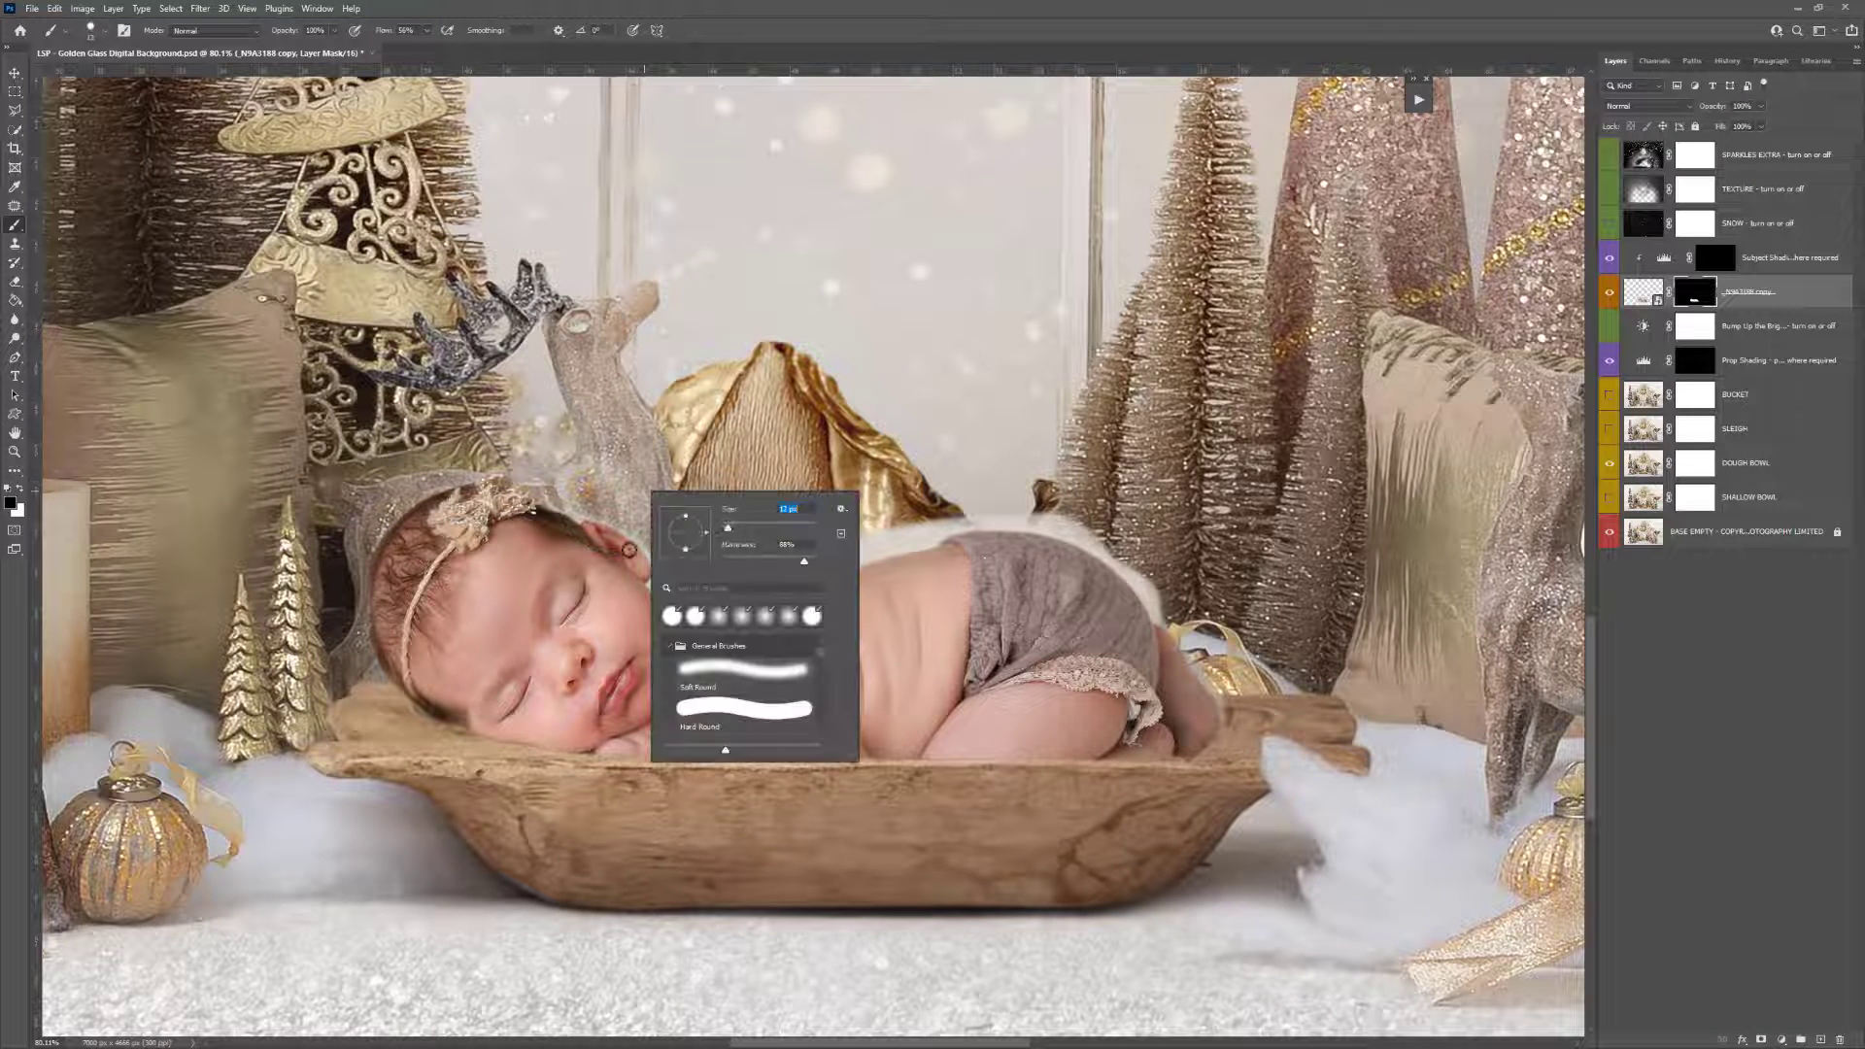
click(629, 550)
key(x)
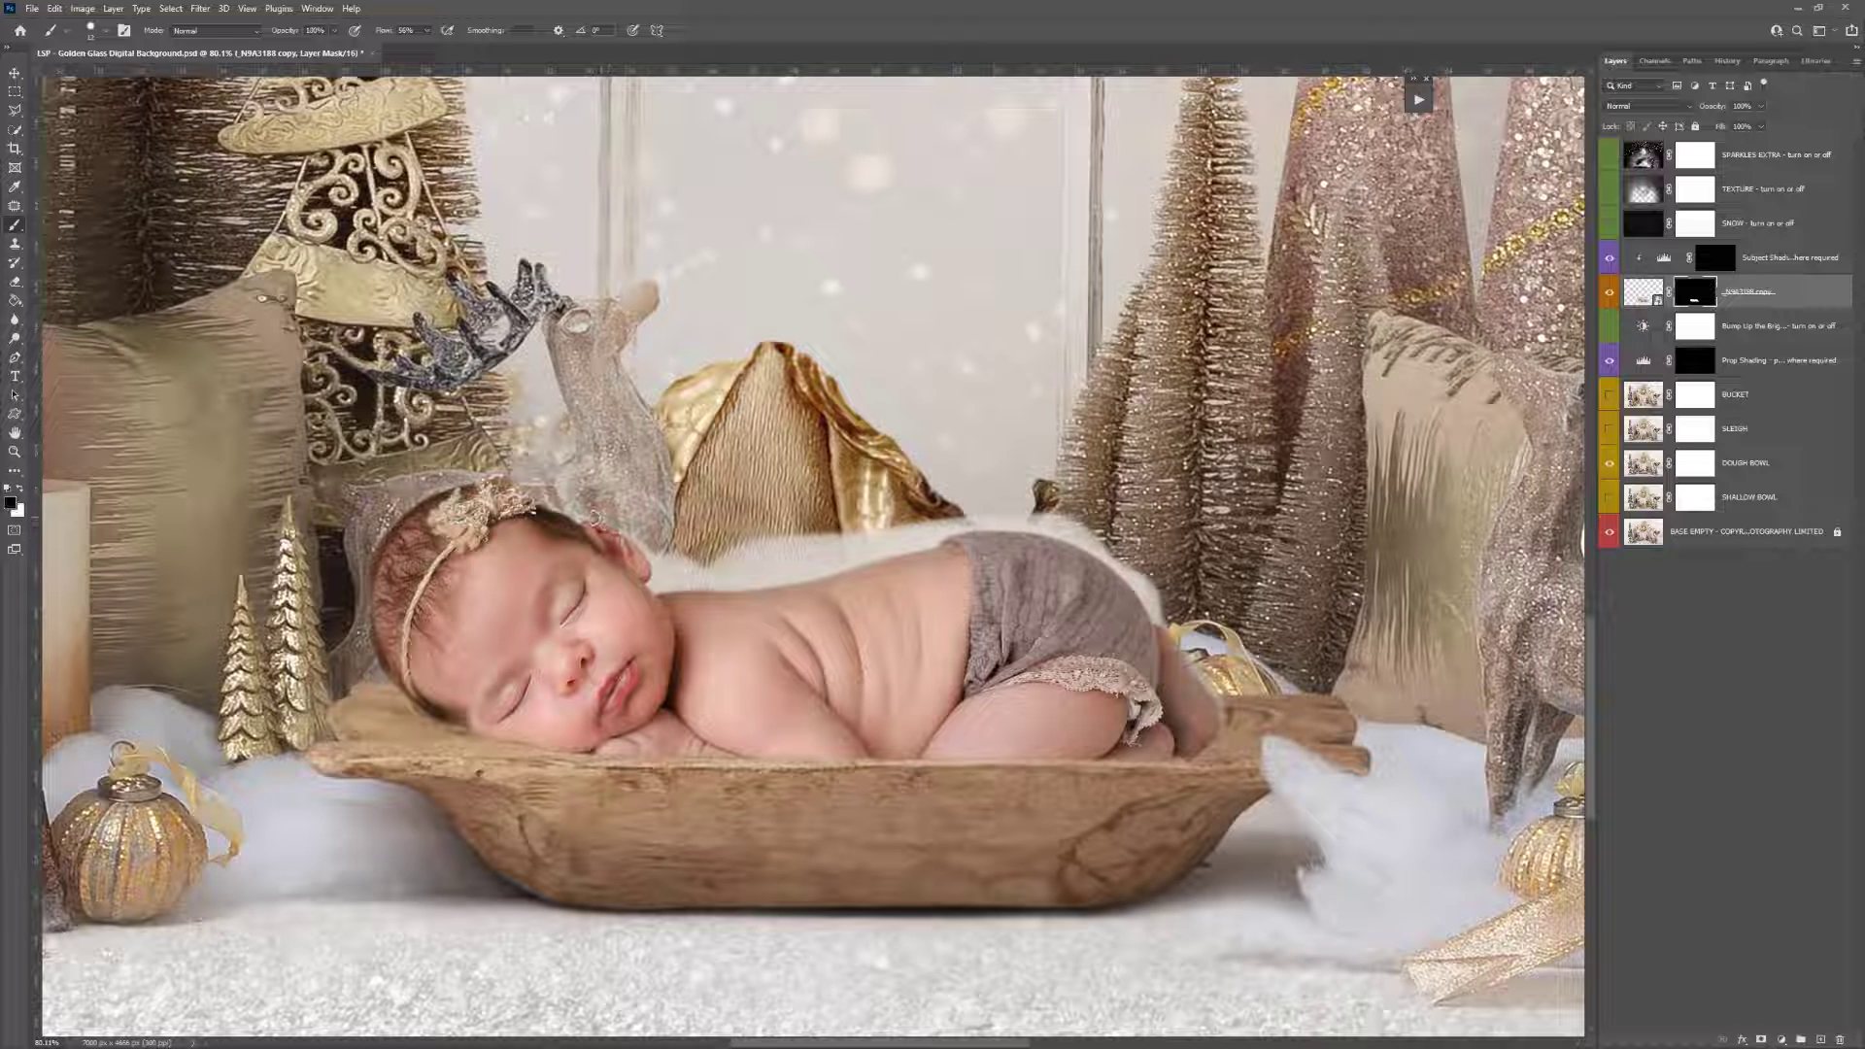
drag(595, 518, 572, 518)
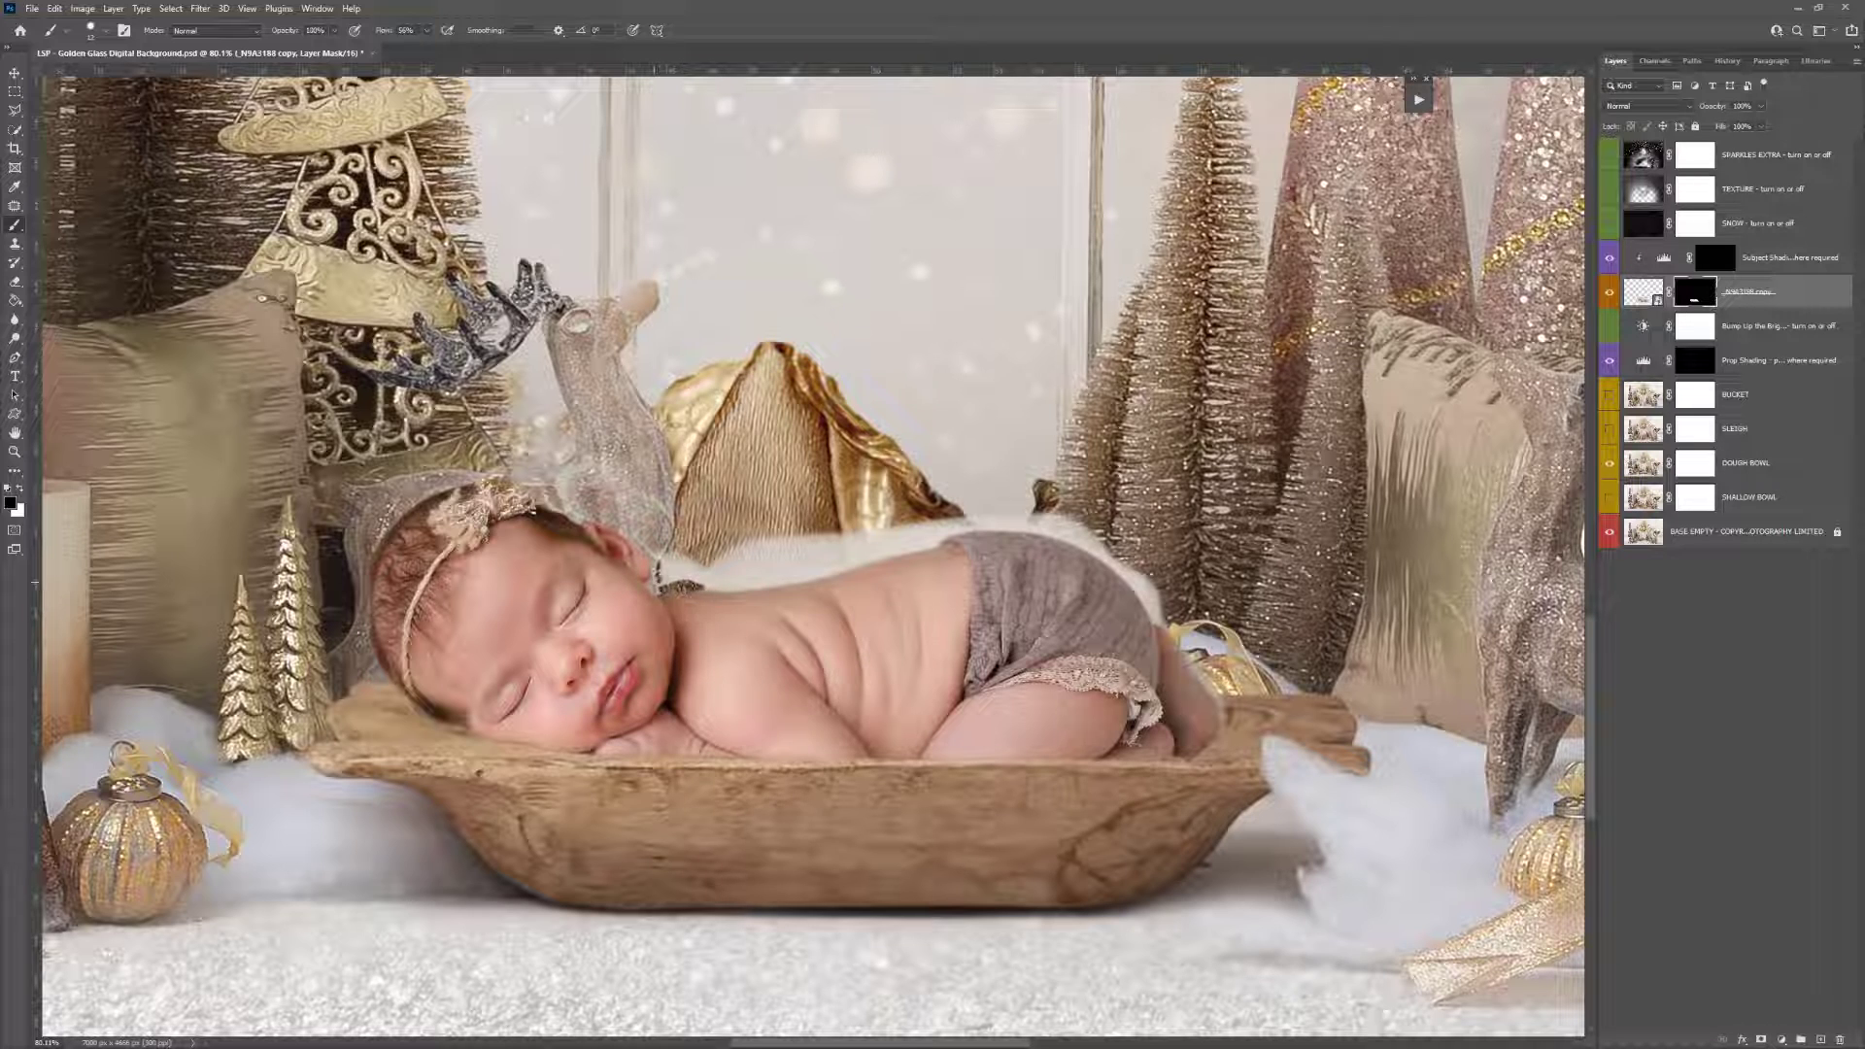
right_click(662, 571)
click(748, 607)
drag(672, 564, 663, 577)
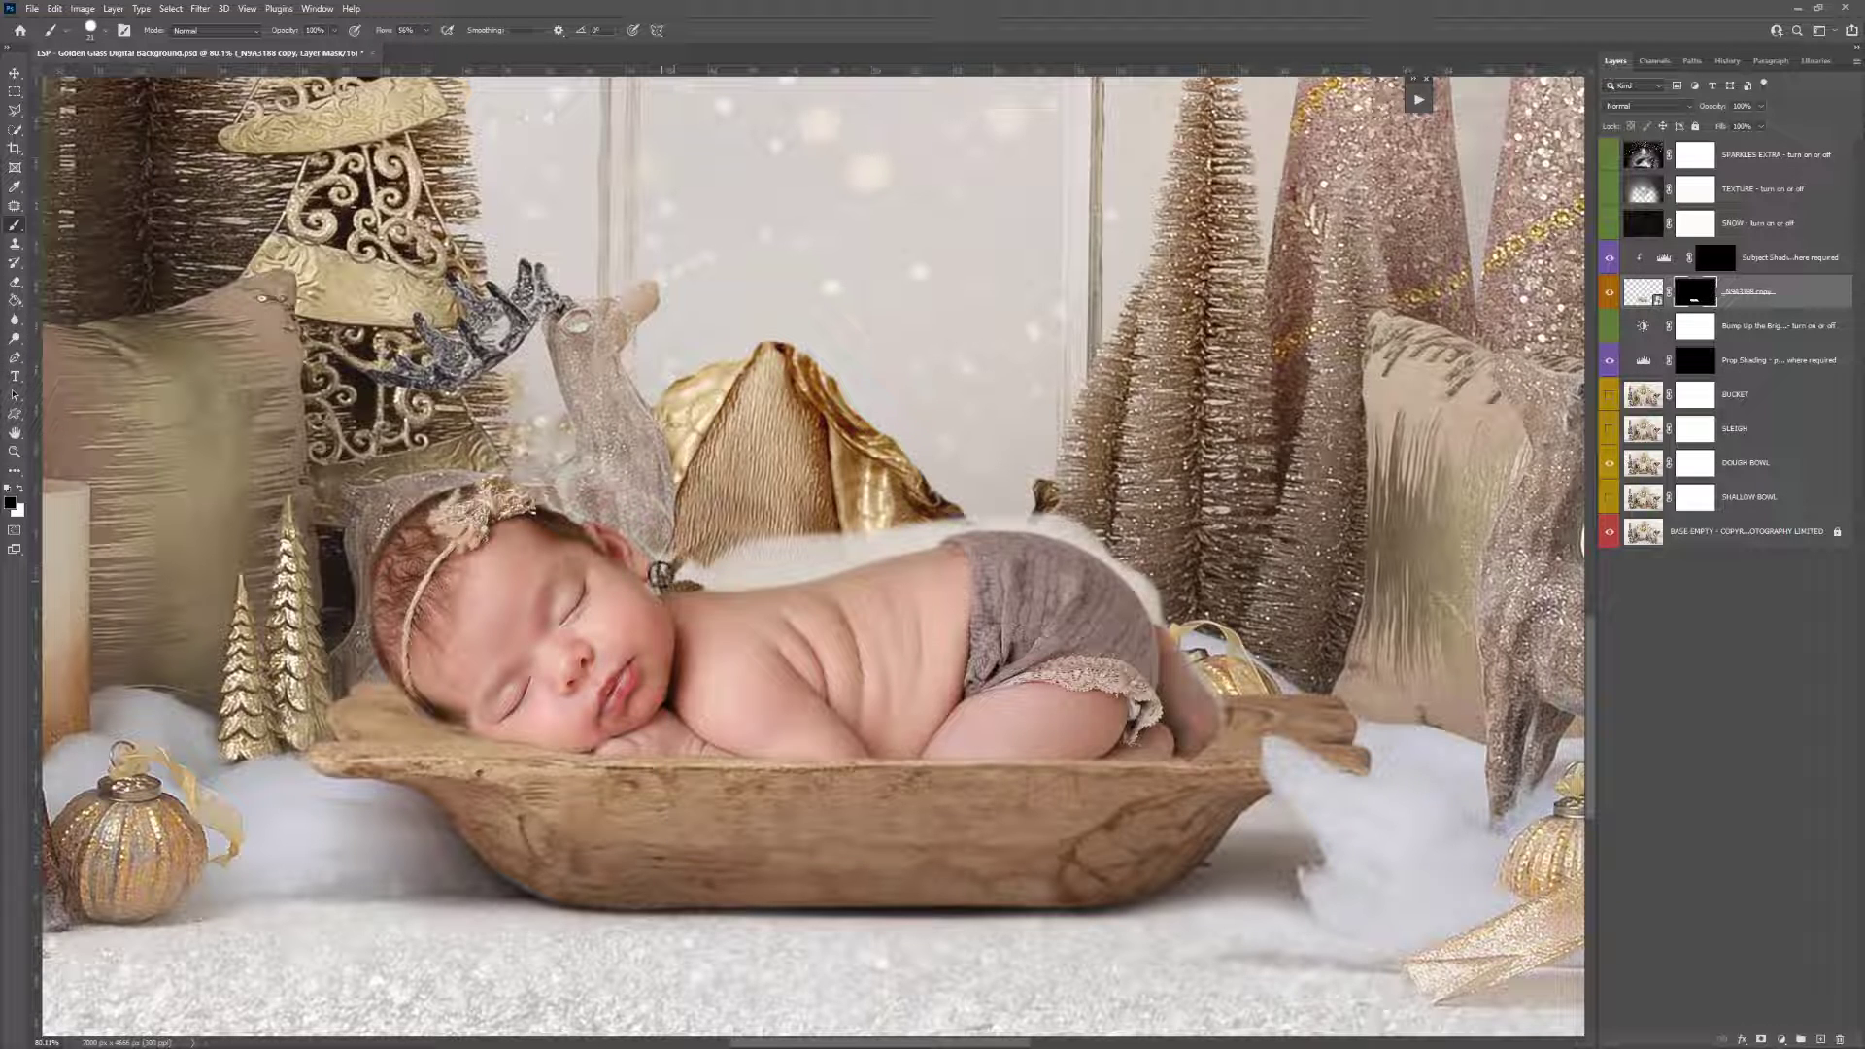
Enlarge the brush and paint black on the mask to hide the blanket above the baby's back and around the bottom and feet
right_click(714, 555)
click(824, 599)
mouse_move(791, 552)
mouse_down()
mouse_move(692, 576)
mouse_move(926, 536)
mouse_move(743, 538)
mouse_move(1001, 516)
mouse_move(1088, 533)
mouse_move(1161, 603)
mouse_up()
key(x)
key(x)
key(x)
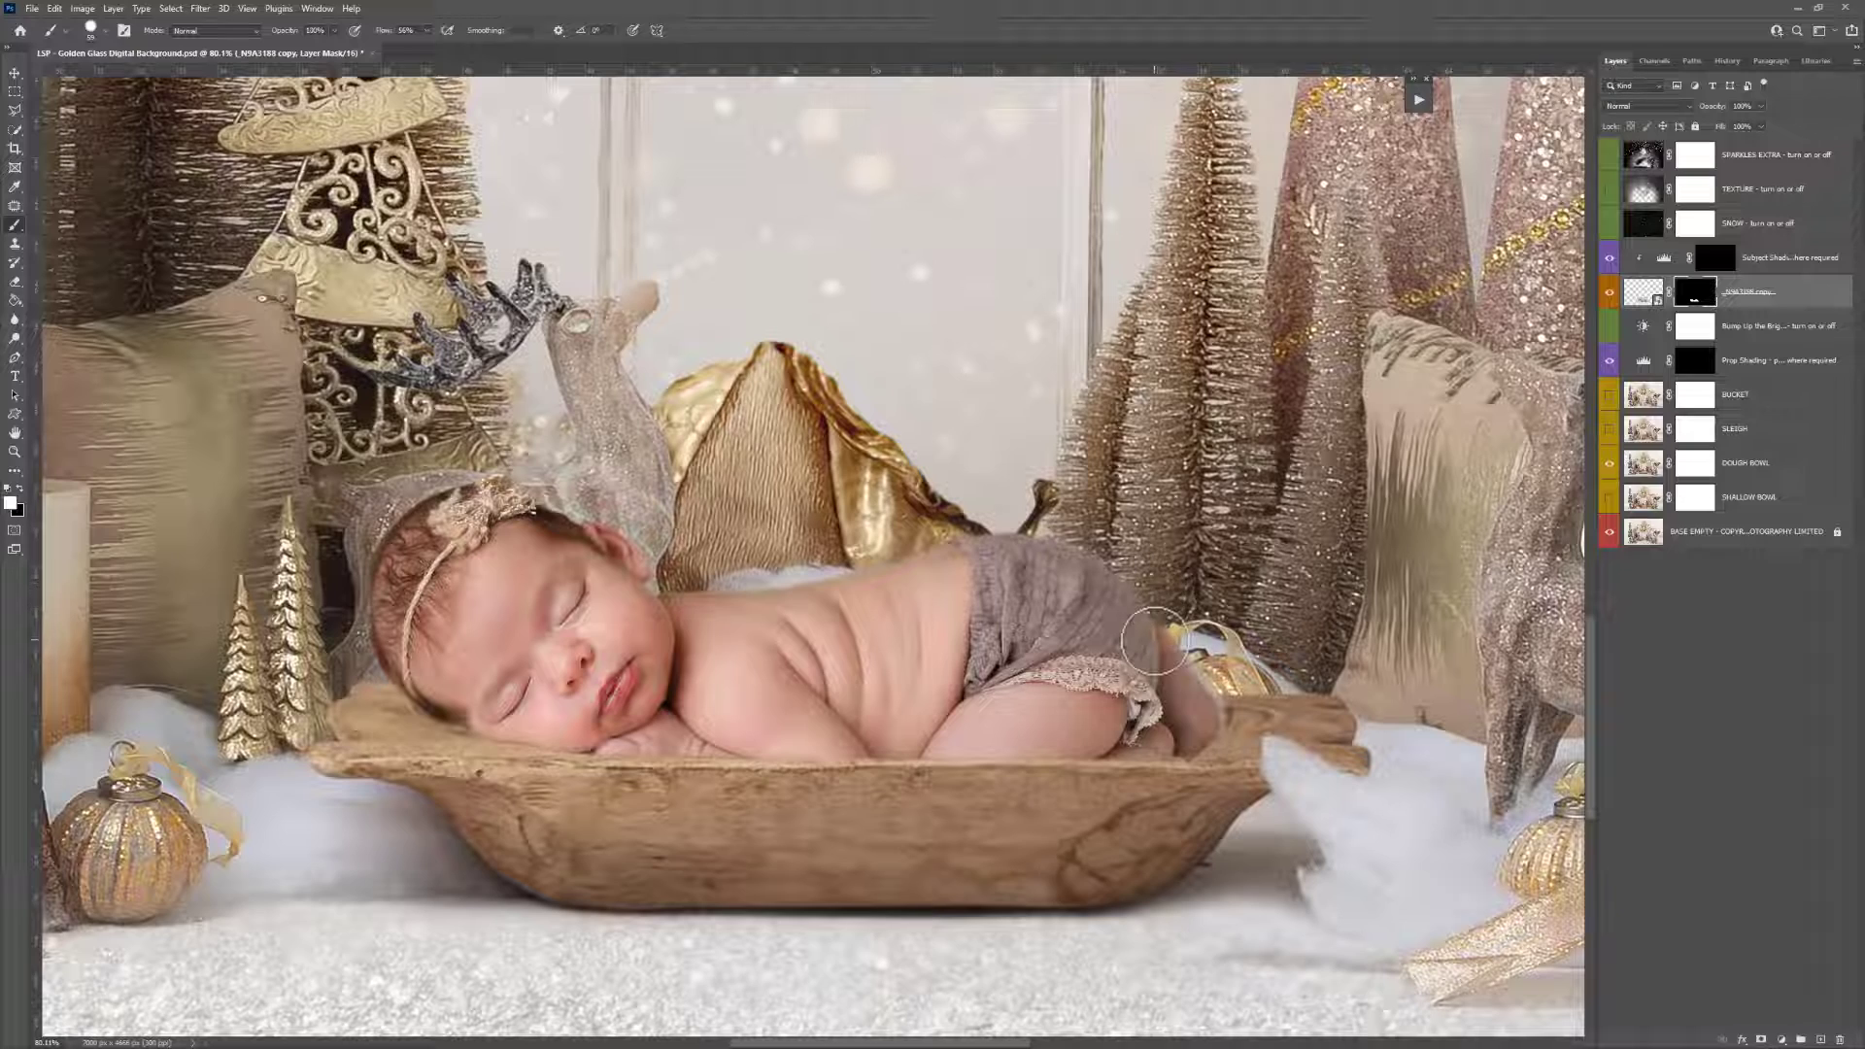
key(x)
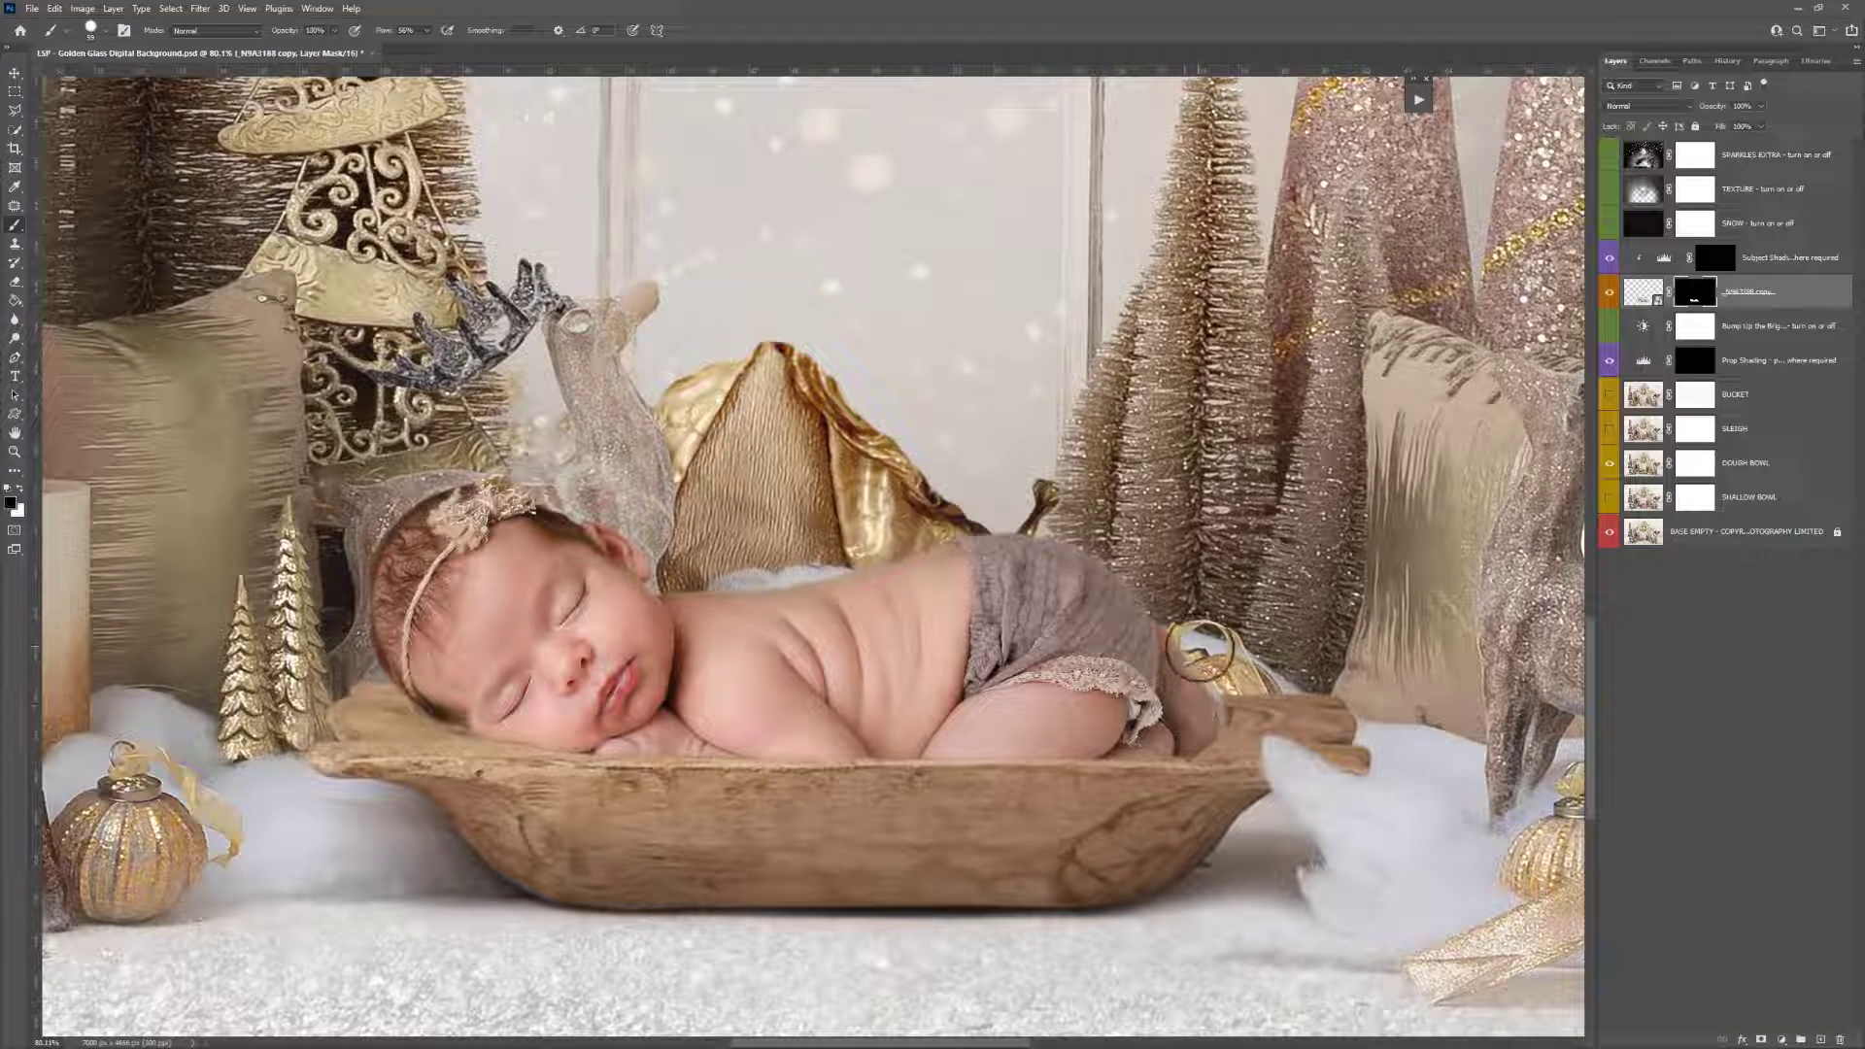
drag(1197, 646, 1236, 738)
Target the Subject Shading layer's mask and set up a larger, soft Brush at 0% hardness with lower flow
key(alt+space)
alt+click(935, 711)
alt+click(935, 711)
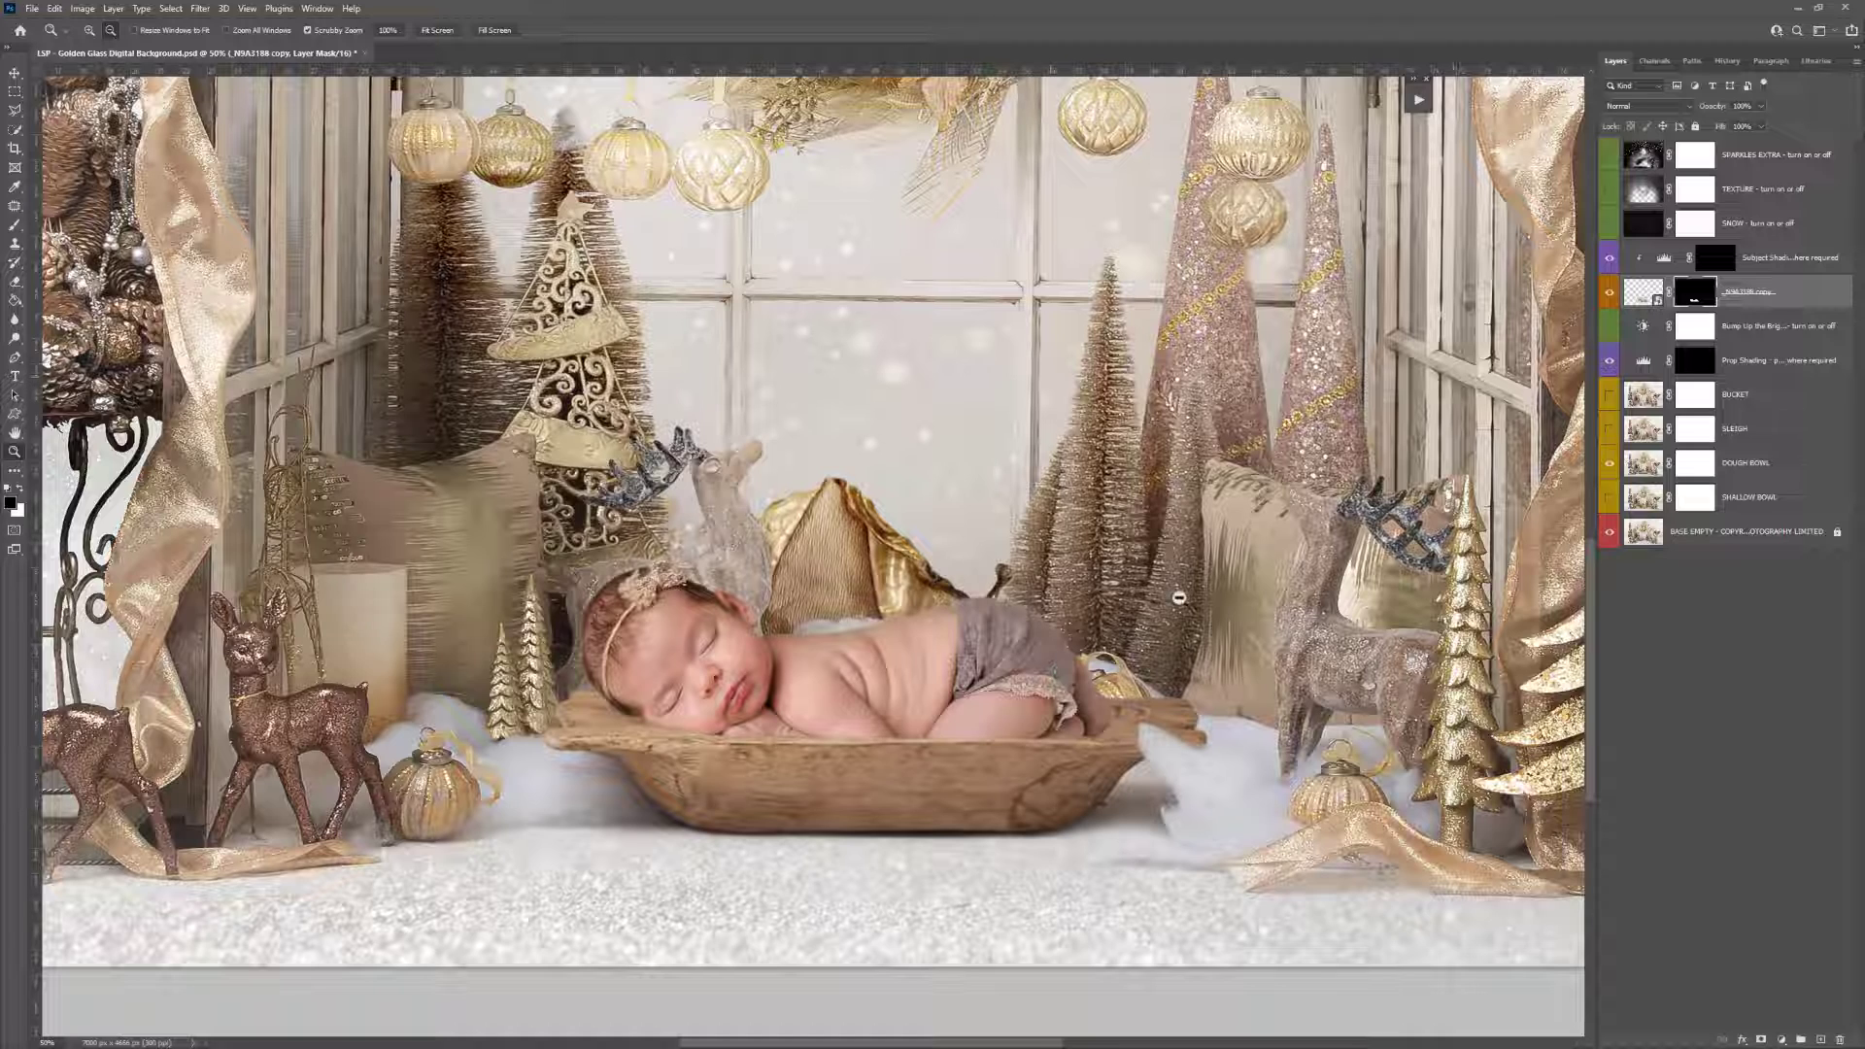
click(1716, 265)
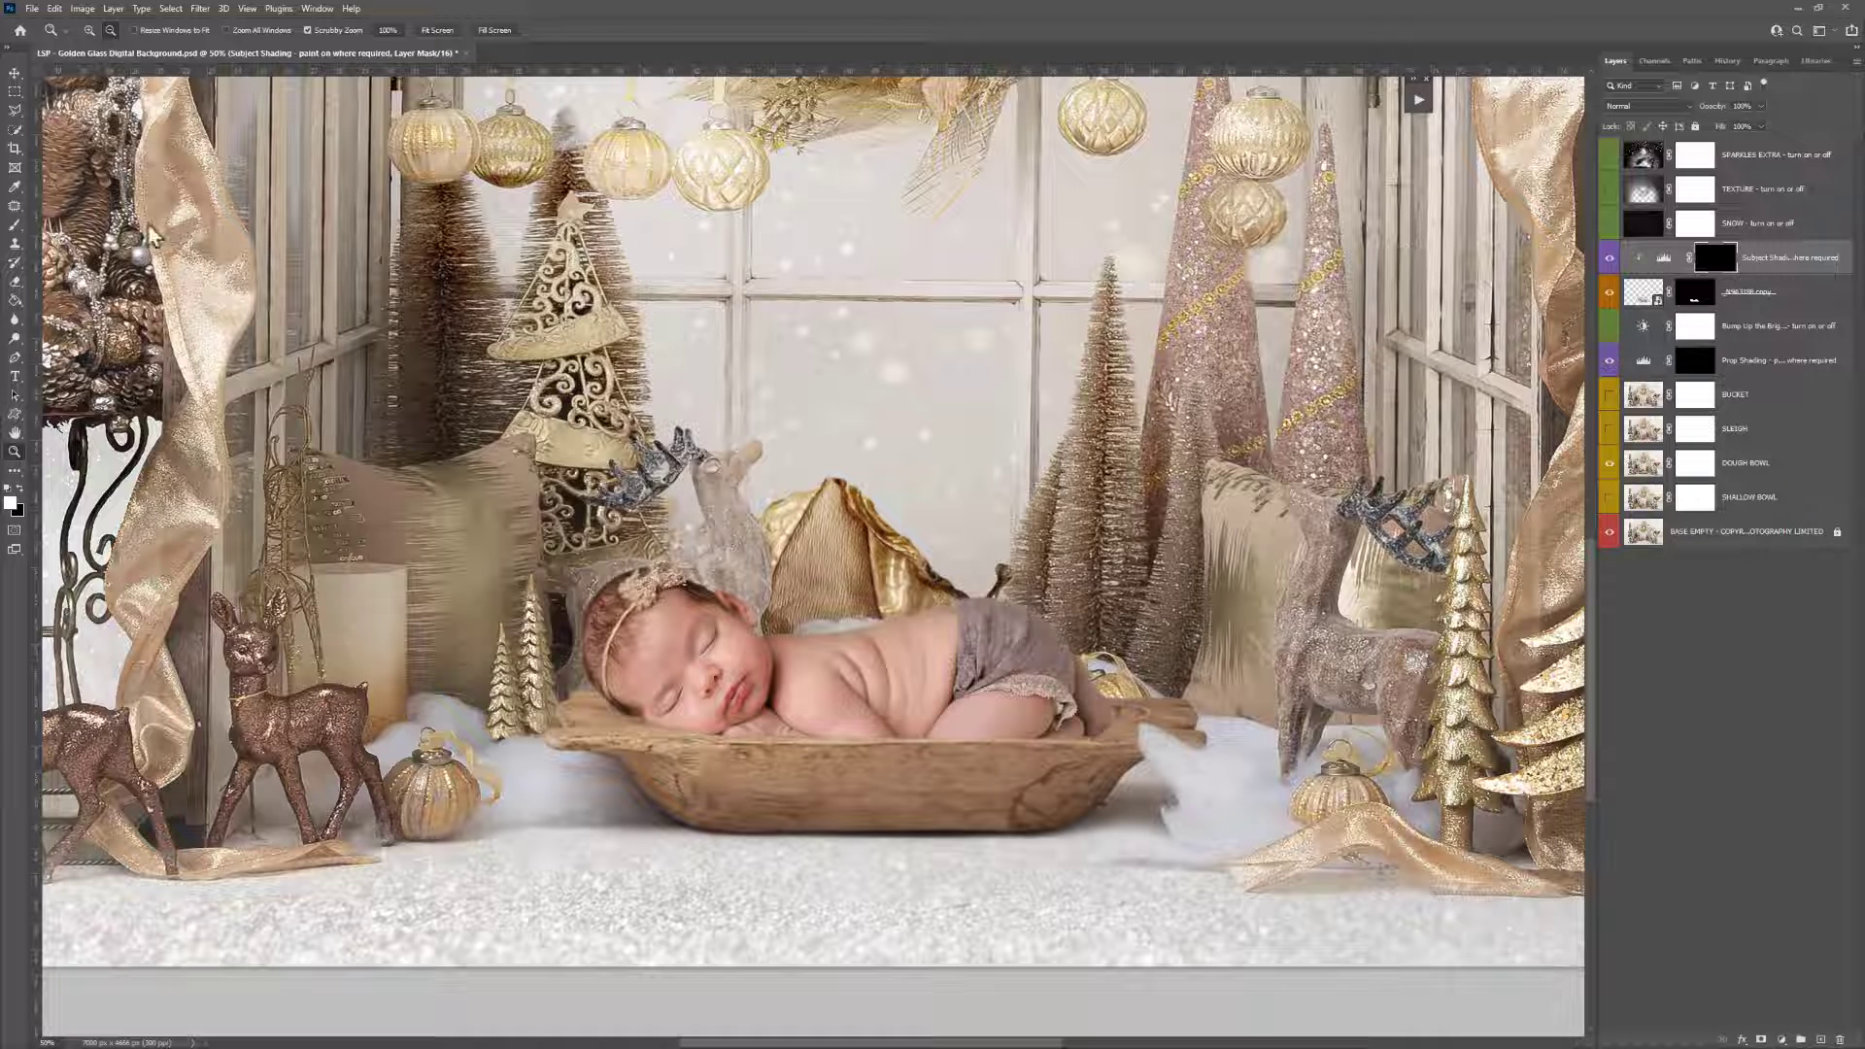
key(b)
right_click(897, 518)
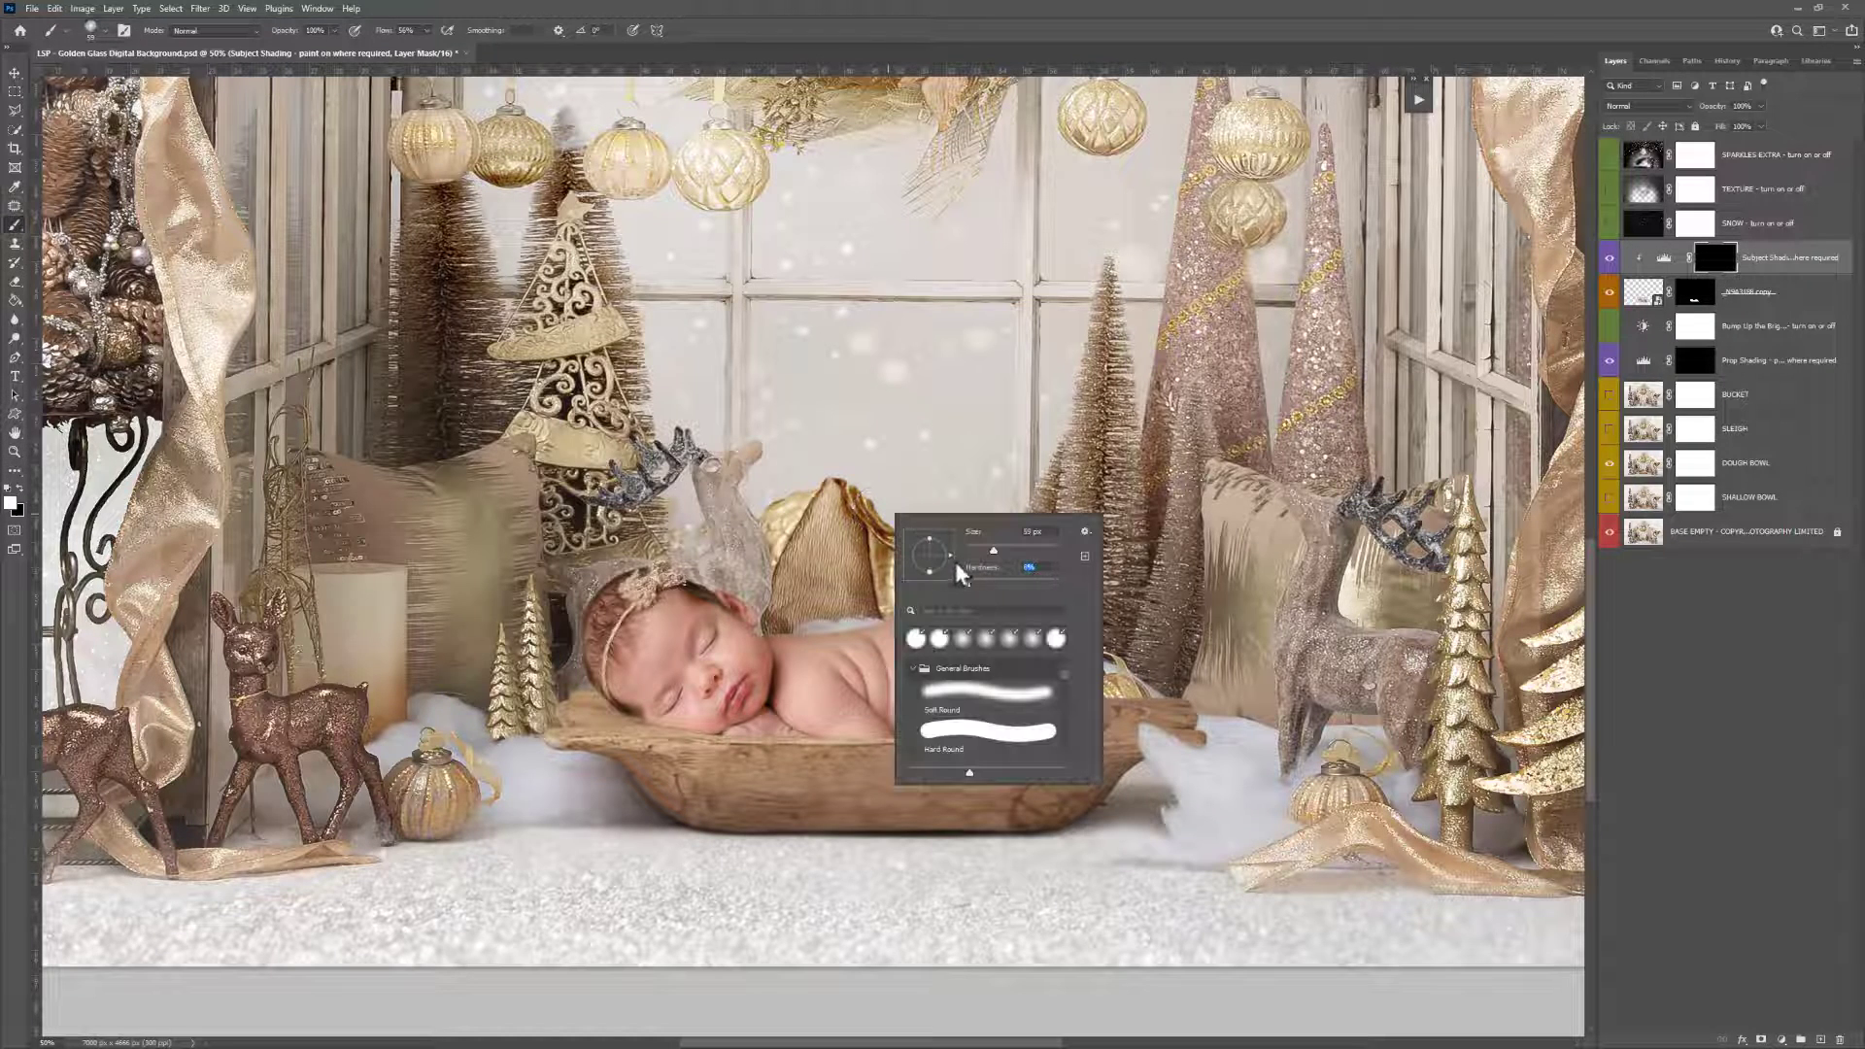
drag(1011, 551, 1017, 551)
click(428, 35)
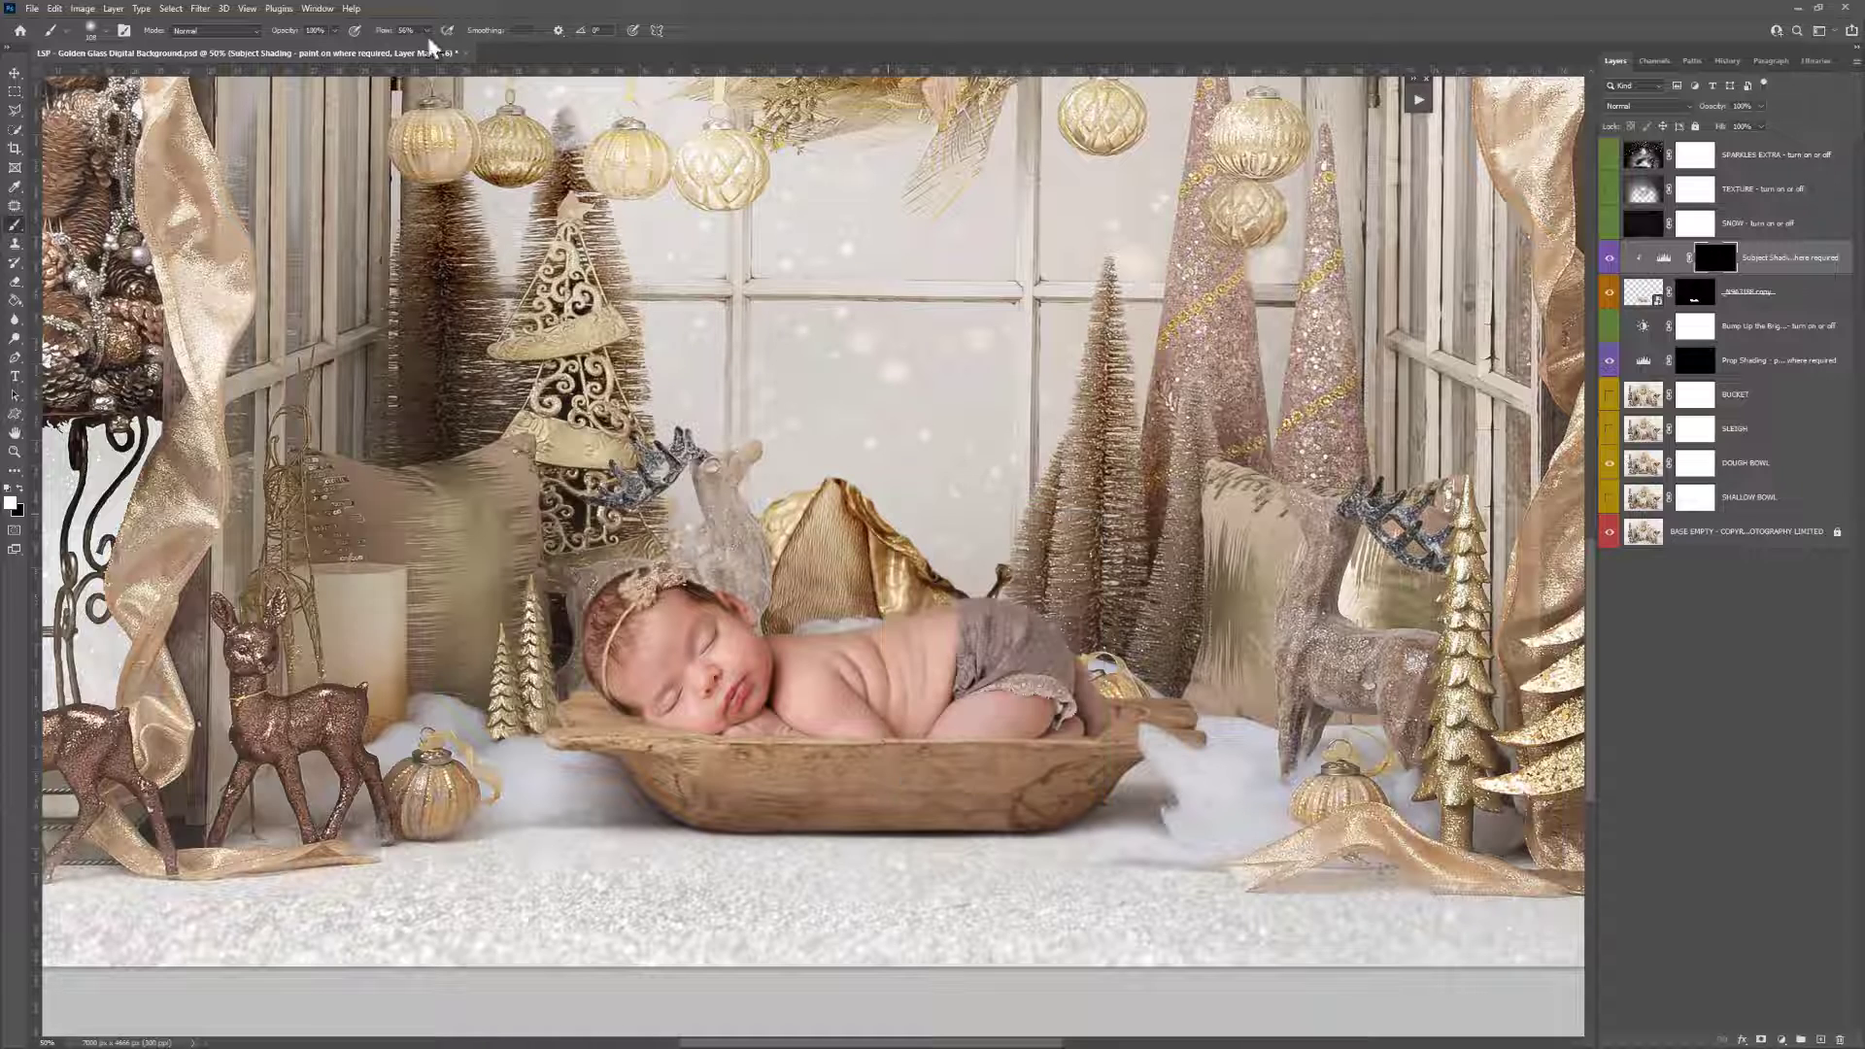
drag(406, 49, 404, 49)
right_click(793, 335)
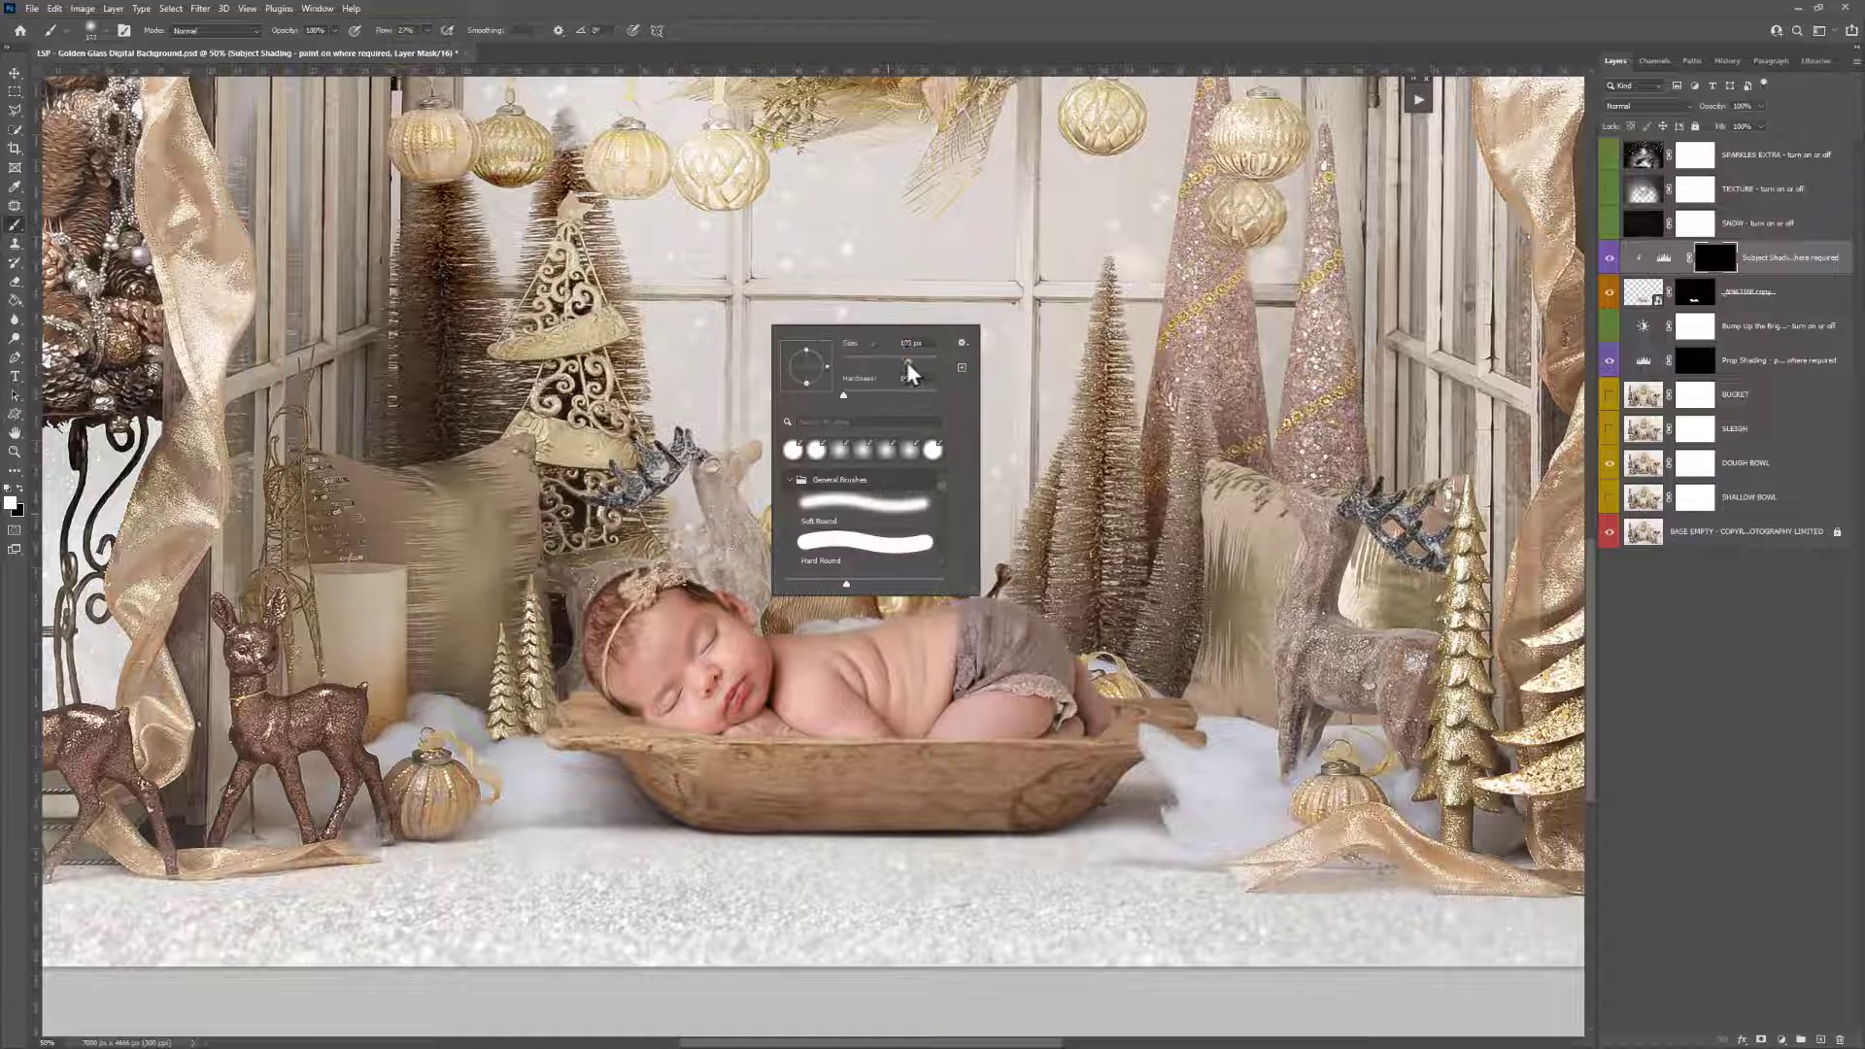
click(428, 39)
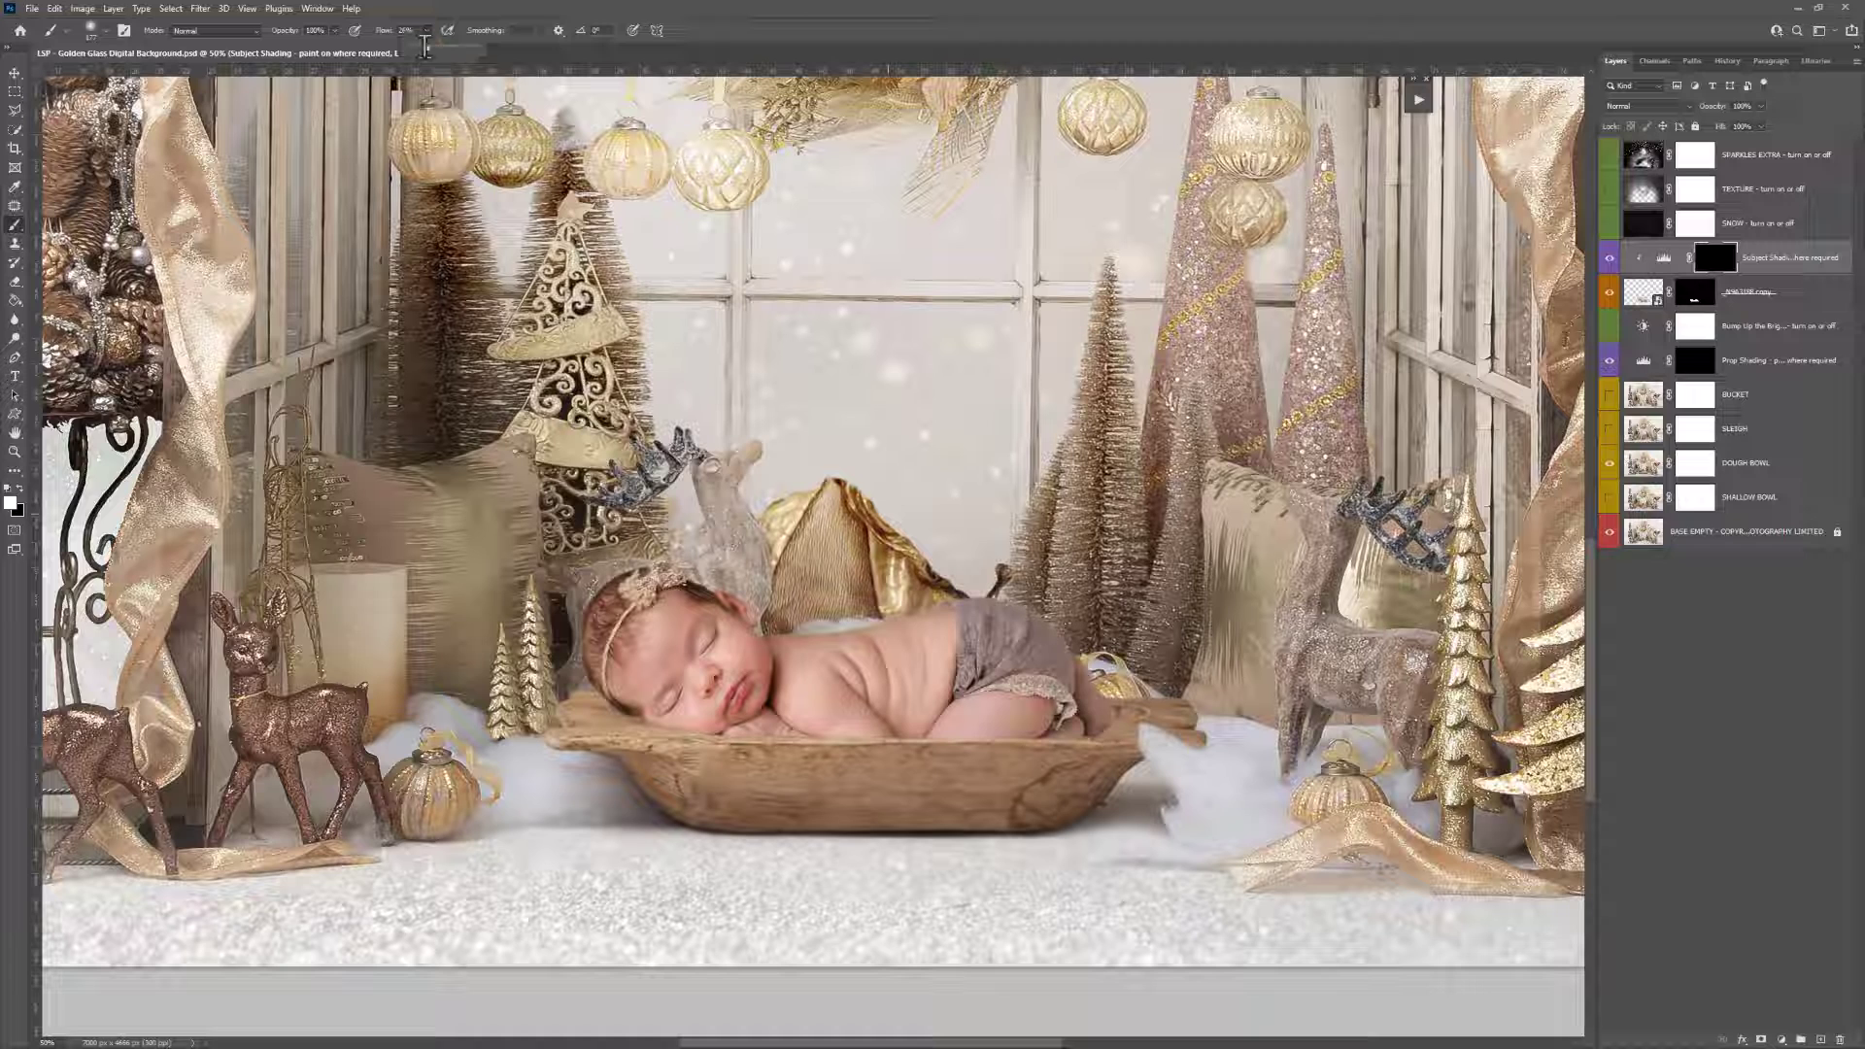
Paint white on the Subject Shading mask to darken the baby's underside where it meets the bowl's rim
mouse_move(938, 761)
mouse_down()
mouse_move(1039, 759)
mouse_move(1114, 732)
mouse_move(676, 772)
mouse_move(759, 762)
mouse_move(605, 749)
mouse_move(622, 729)
mouse_move(890, 758)
mouse_move(973, 681)
mouse_move(871, 695)
mouse_move(976, 668)
mouse_move(846, 670)
mouse_move(989, 653)
mouse_move(847, 692)
mouse_move(869, 717)
mouse_move(932, 698)
mouse_move(867, 769)
mouse_move(994, 775)
mouse_move(971, 775)
mouse_move(1112, 736)
mouse_move(1119, 718)
mouse_move(941, 717)
mouse_move(1001, 705)
mouse_move(913, 724)
mouse_move(998, 757)
mouse_move(894, 773)
mouse_move(900, 731)
mouse_up()
key(x)
key(x)
key(x)
key(x)
key(x)
Enlarge the brush and paint broad, soft shading over the baby's lower body on the Subject Shading mask
key(ctrl+minus)
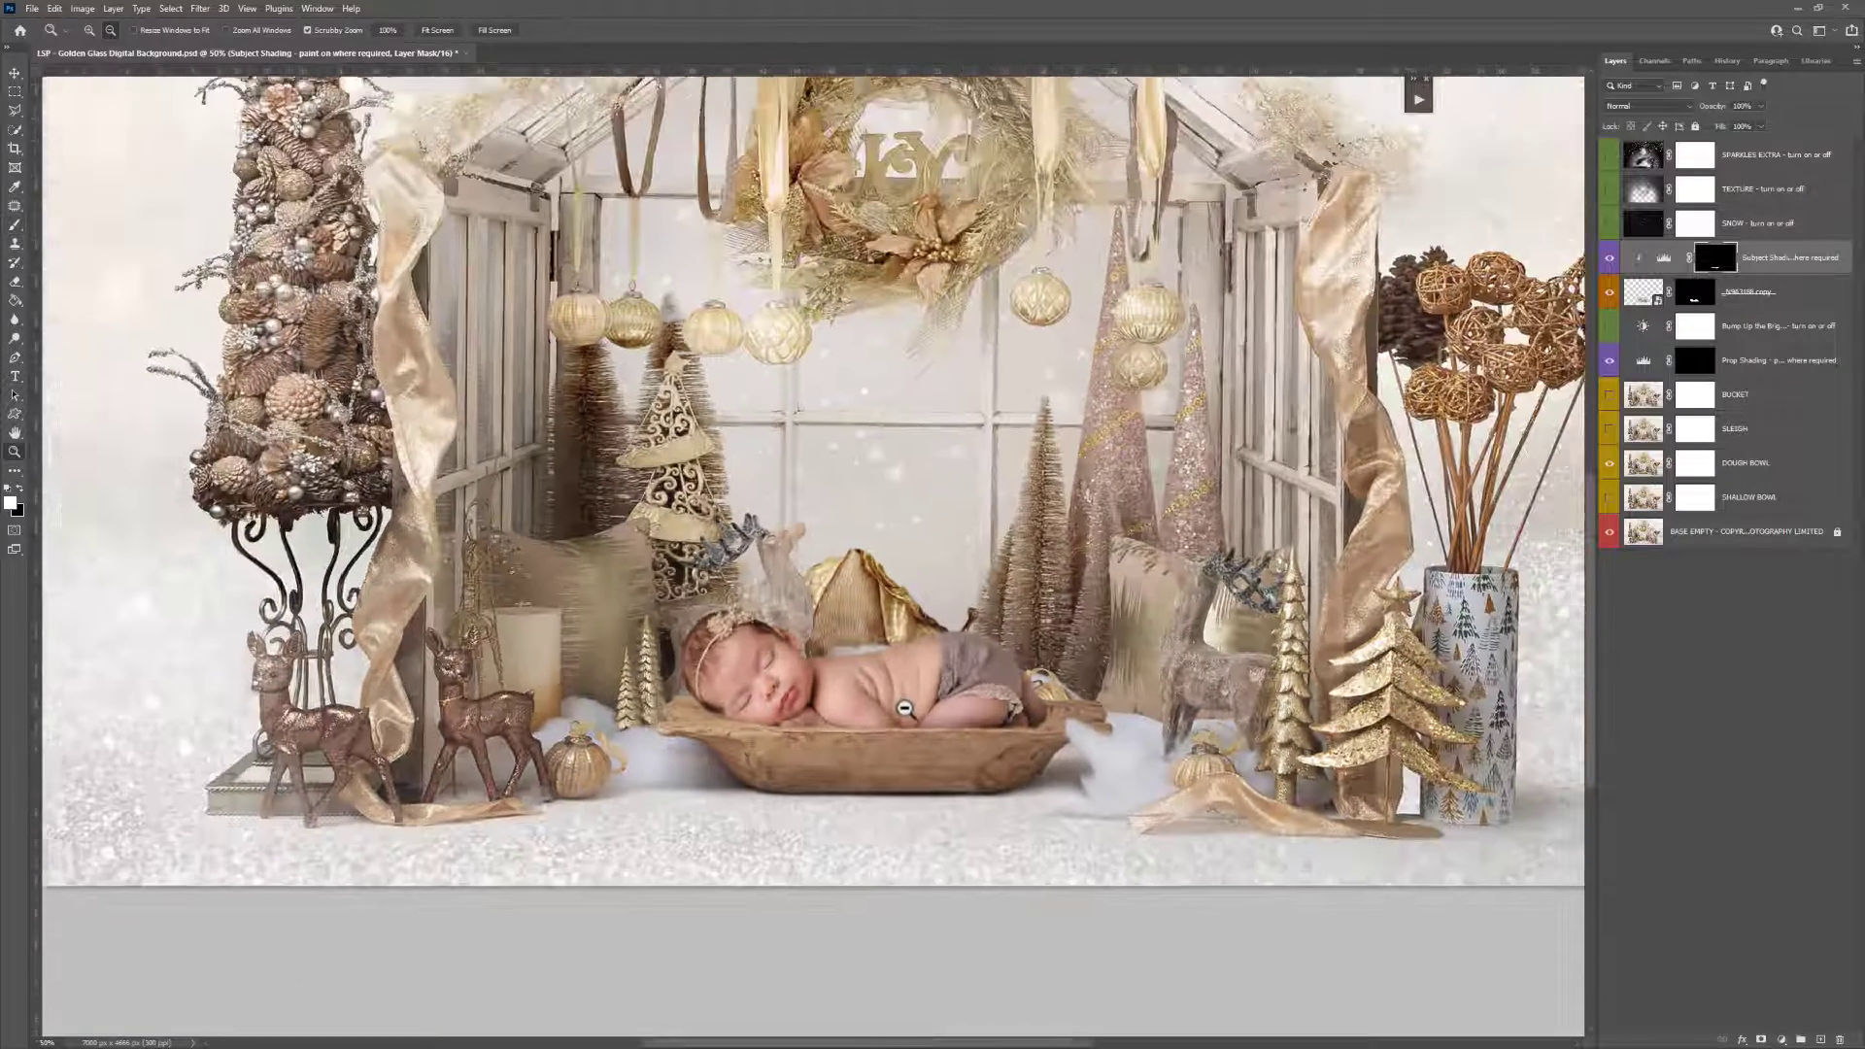
right_click(960, 680)
click(1104, 711)
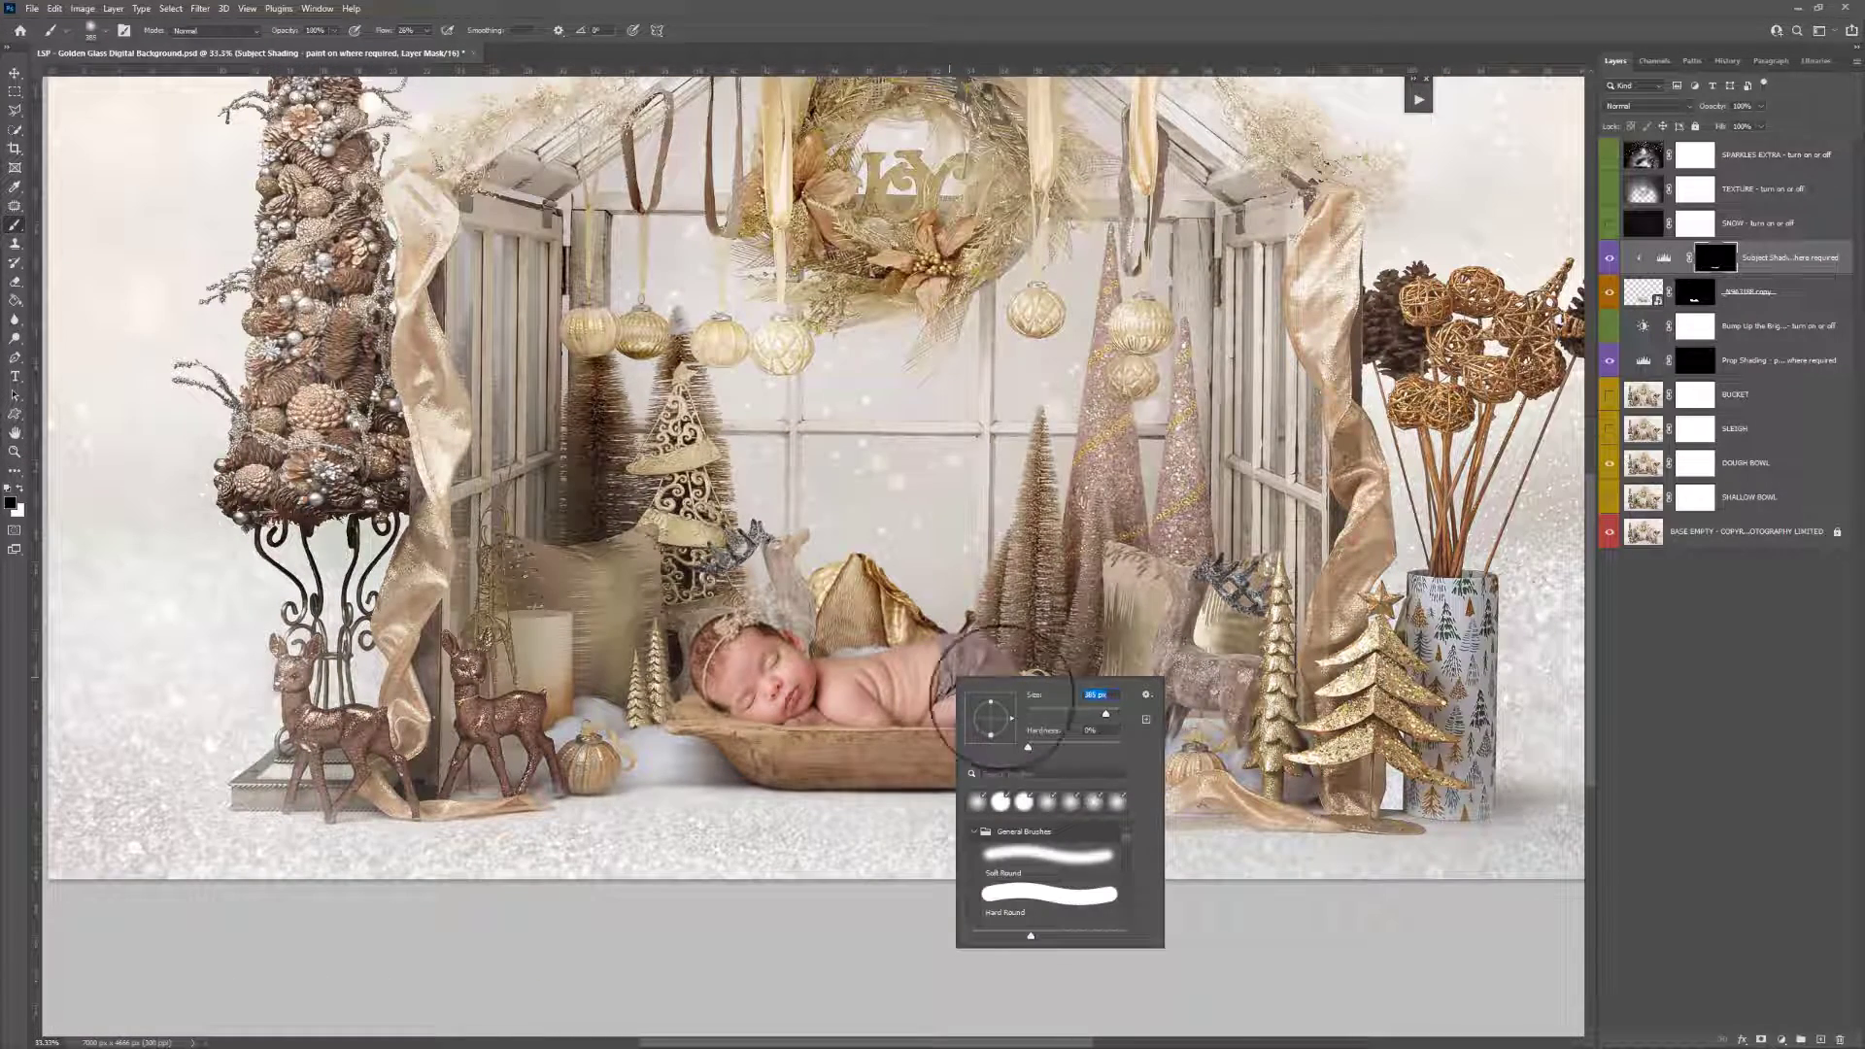
mouse_move(921, 694)
mouse_down()
mouse_move(978, 761)
mouse_move(860, 754)
mouse_move(913, 741)
mouse_move(853, 762)
mouse_up()
key(x)
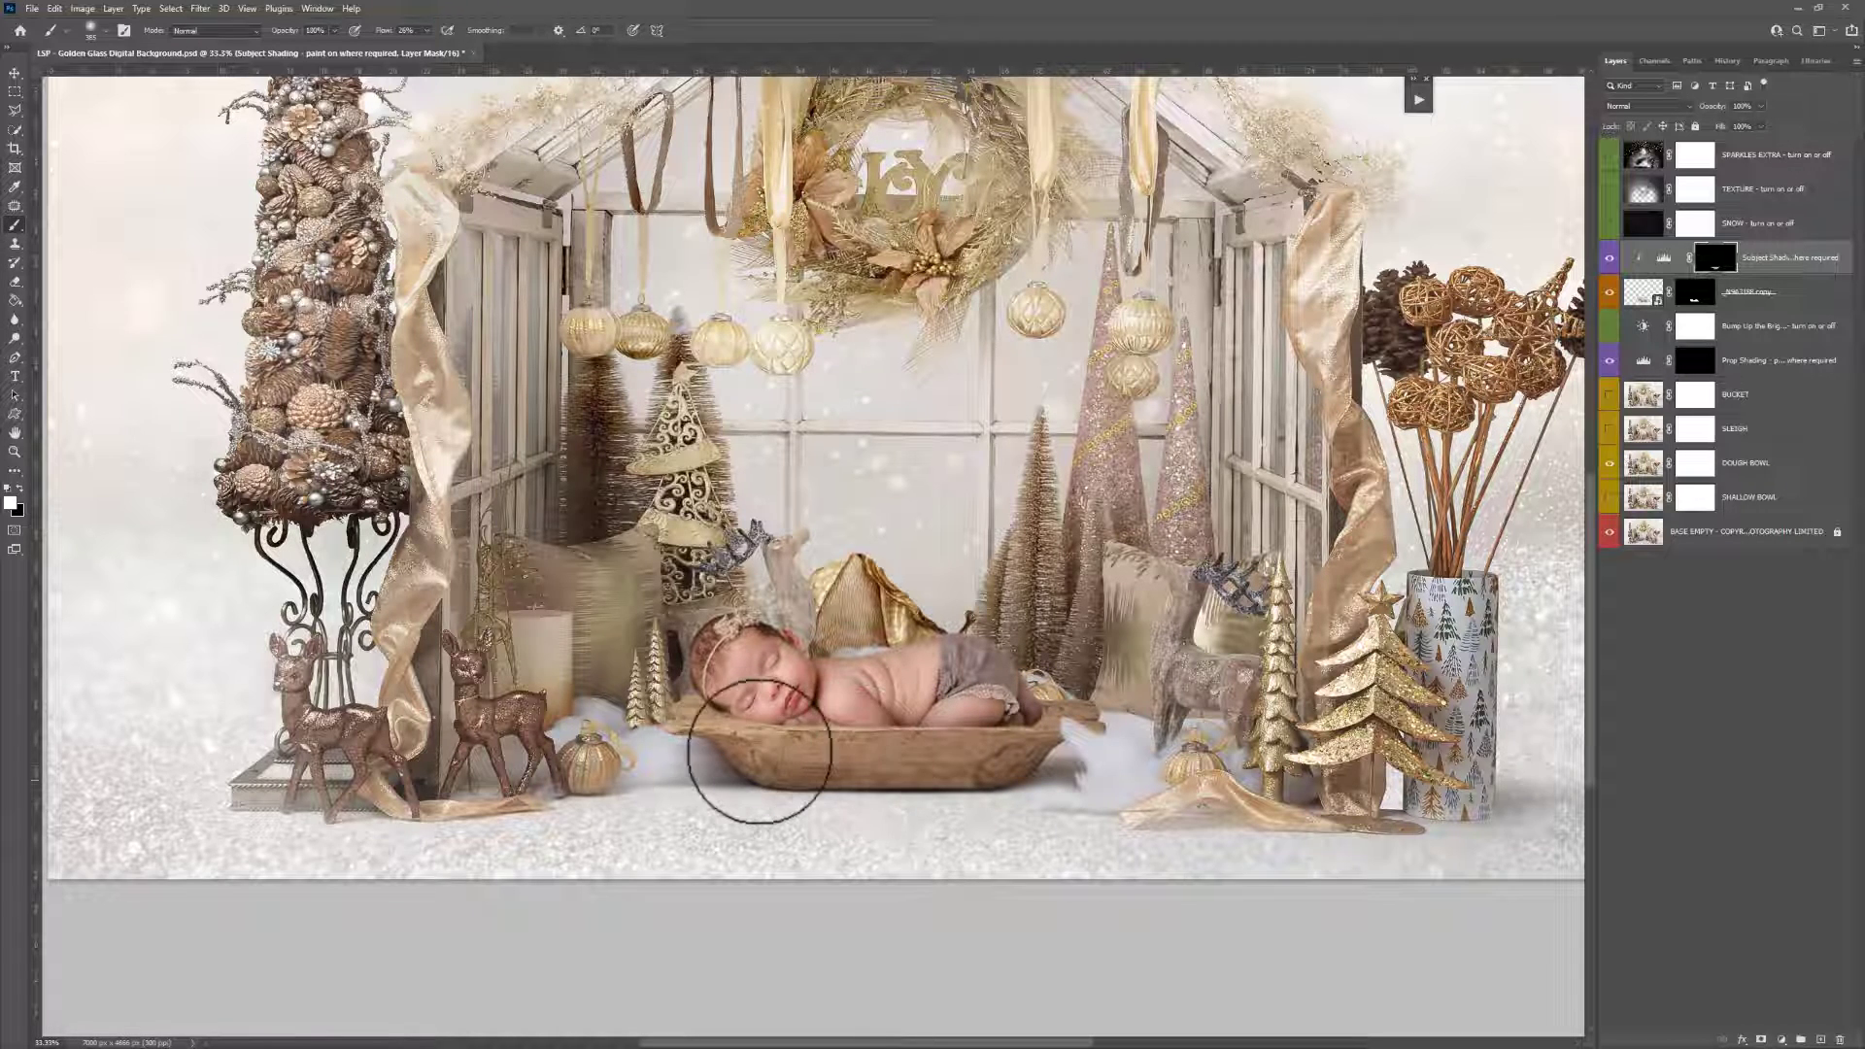
On the Prop Shading mask, reduce the brush size and paint shading on the dough bowl around the baby
click(1693, 369)
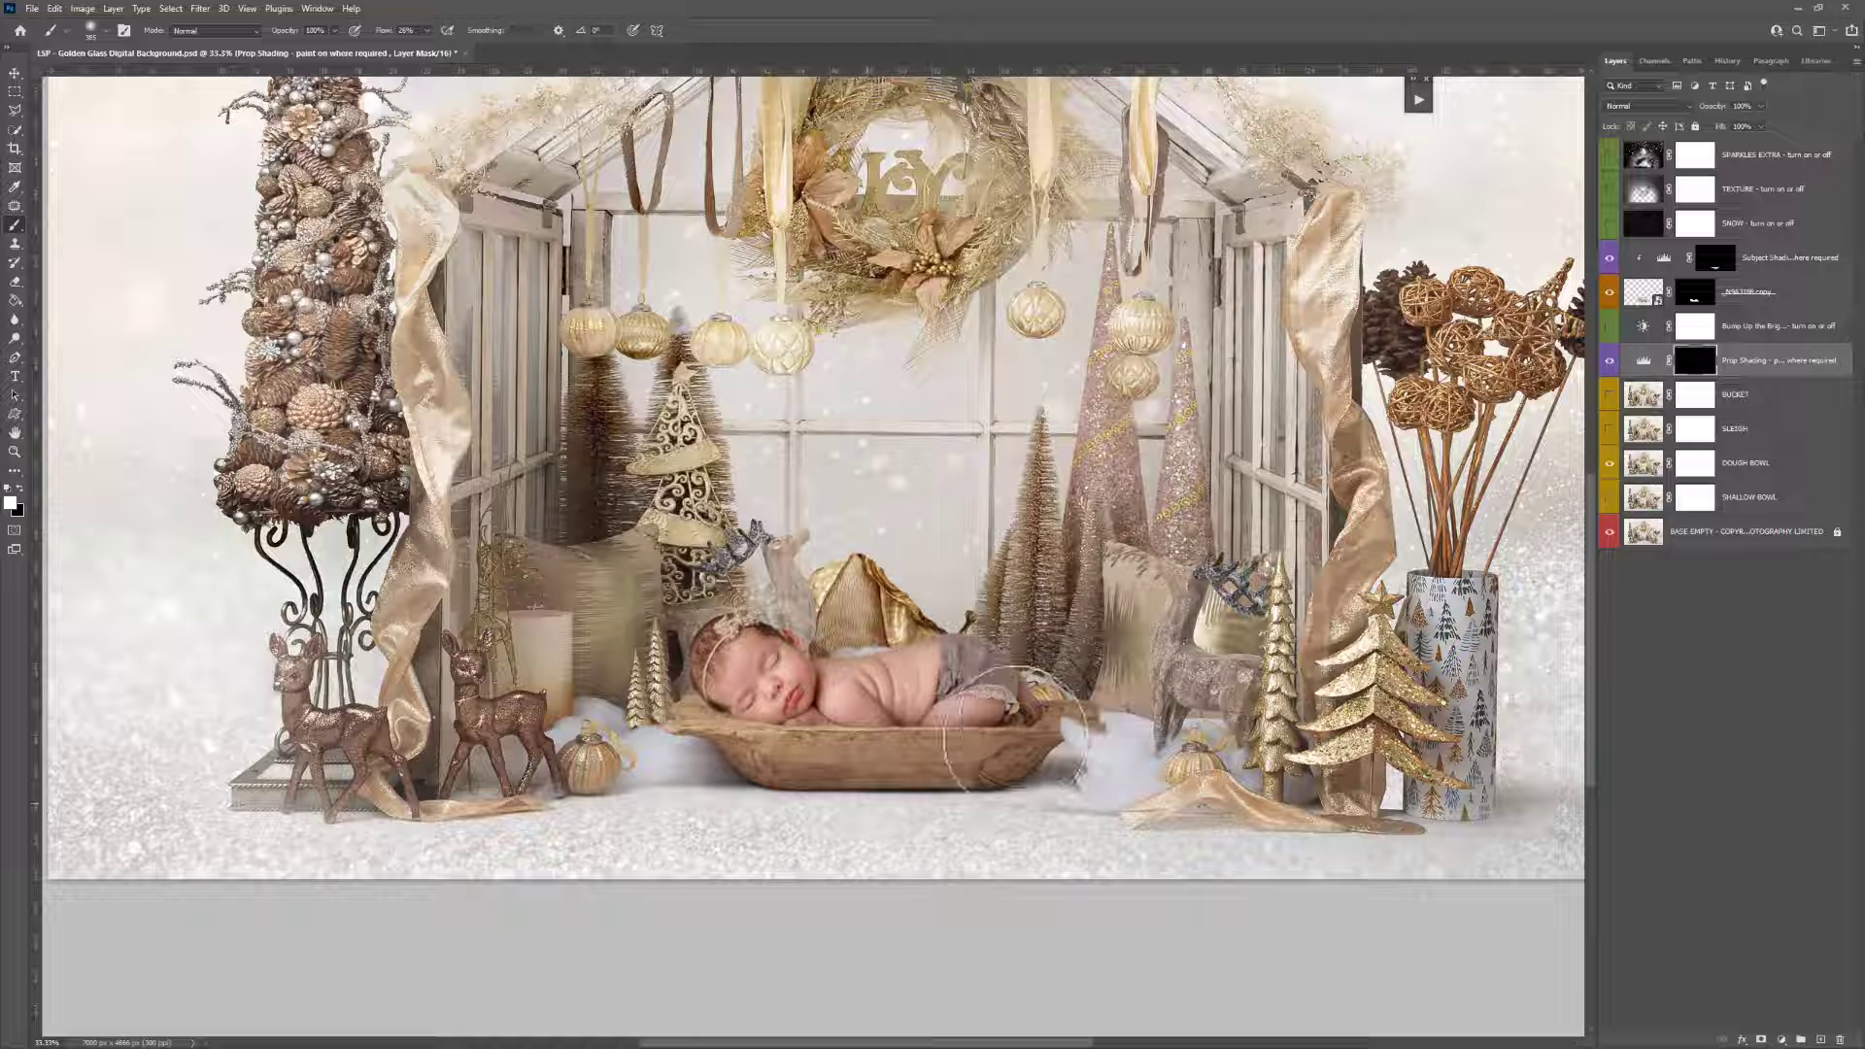
right_click(767, 709)
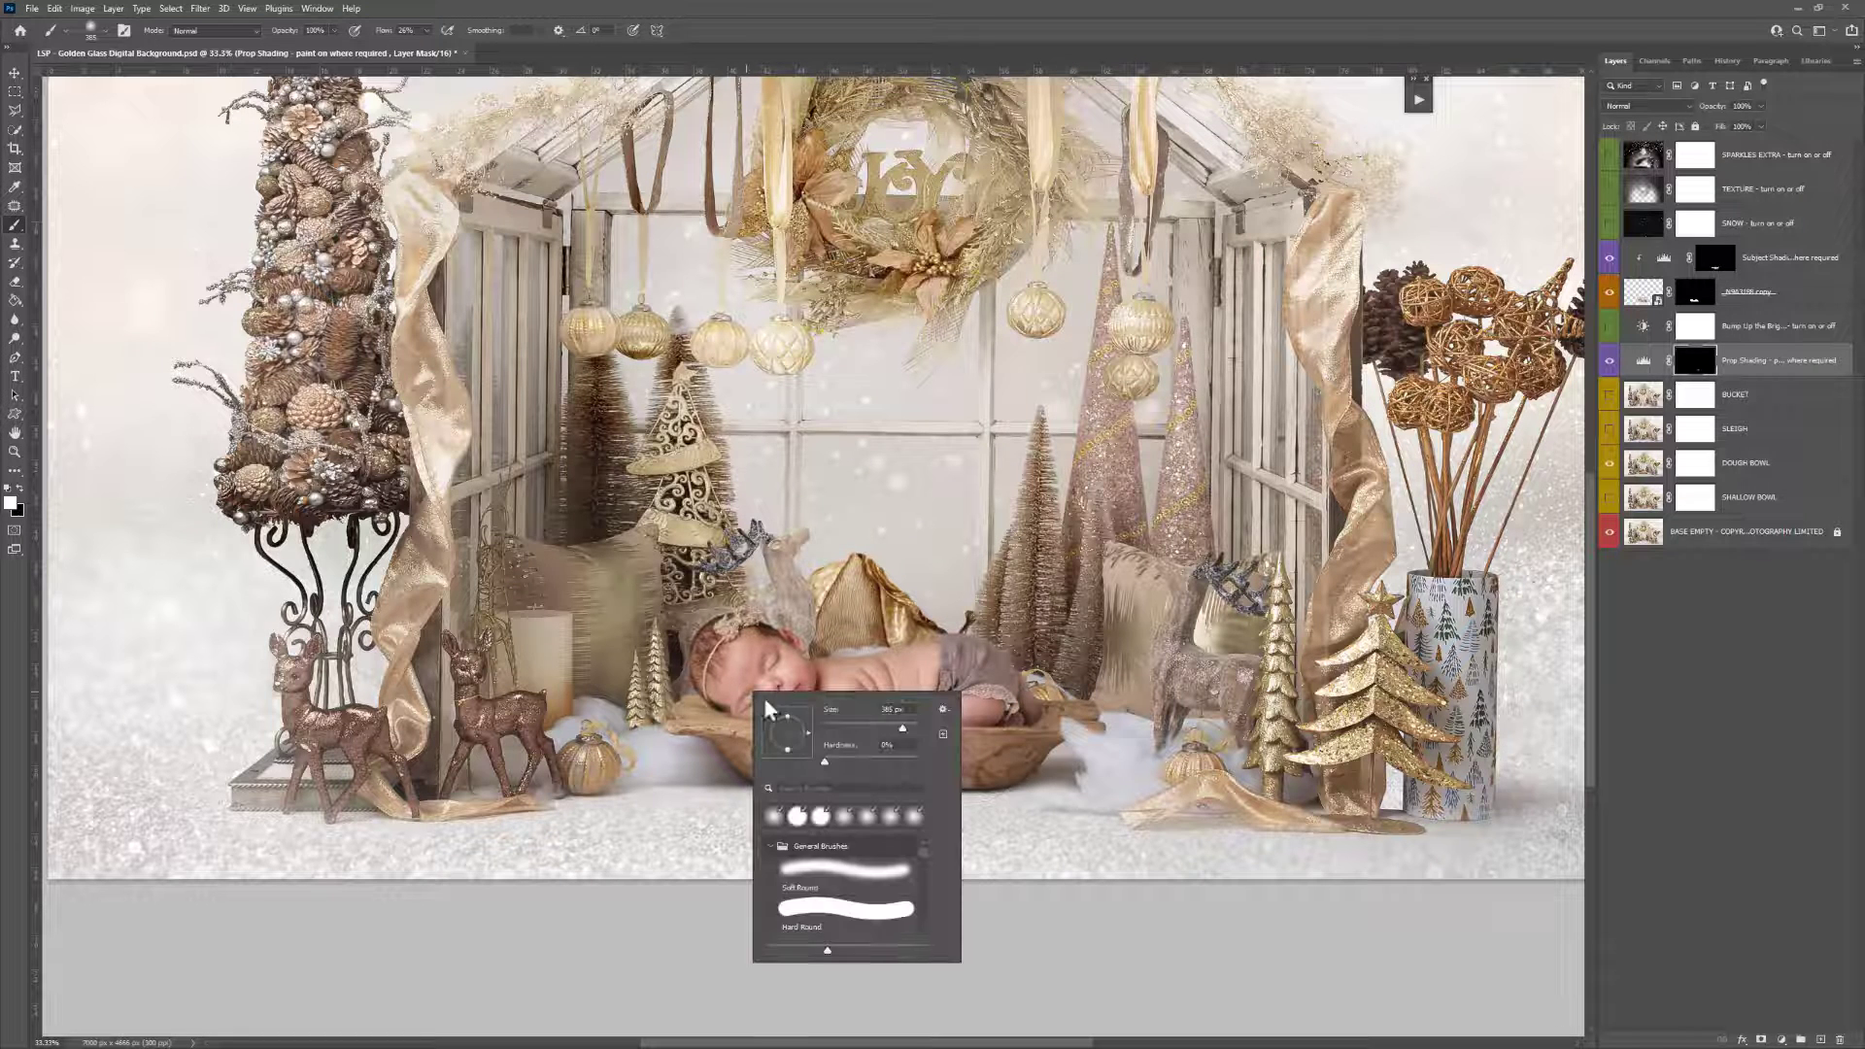
drag(898, 731, 886, 730)
click(721, 710)
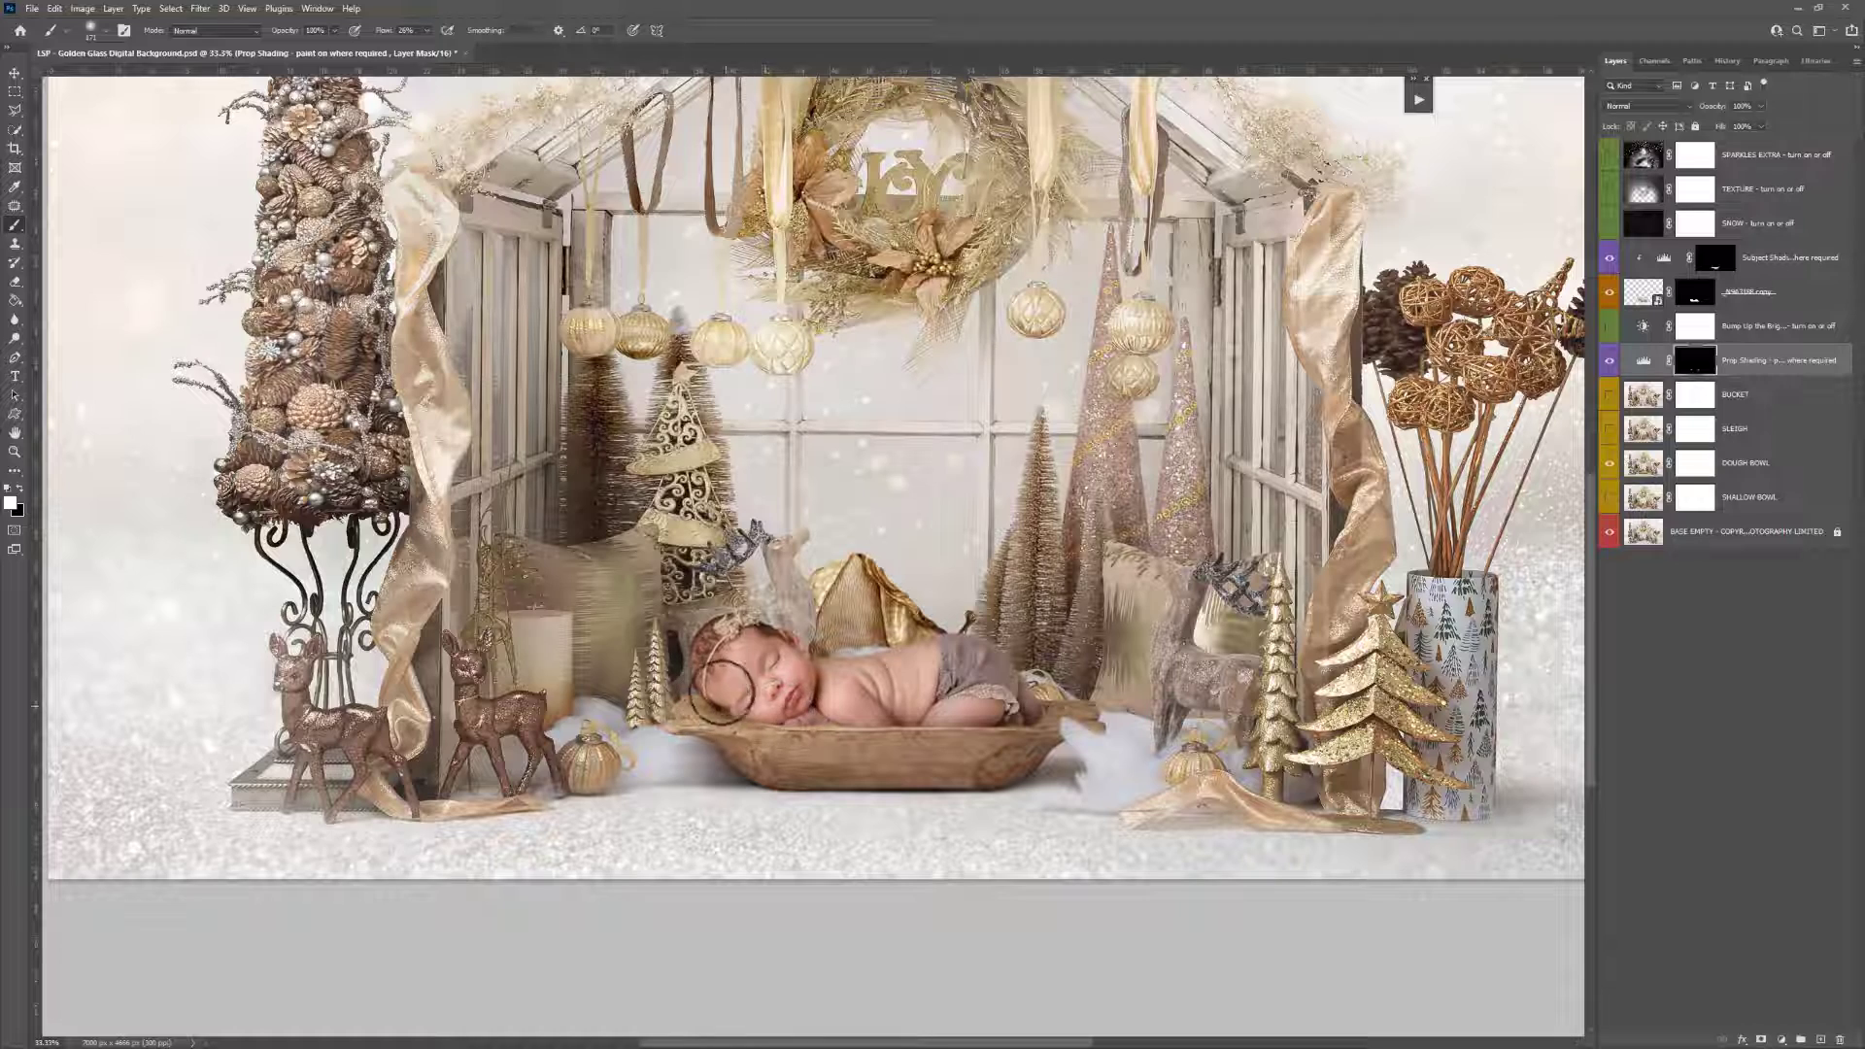
View the whole composite and compare it with the baby and shading layers hidden and shown
key(z)
alt+click(947, 677)
drag(955, 617, 943, 648)
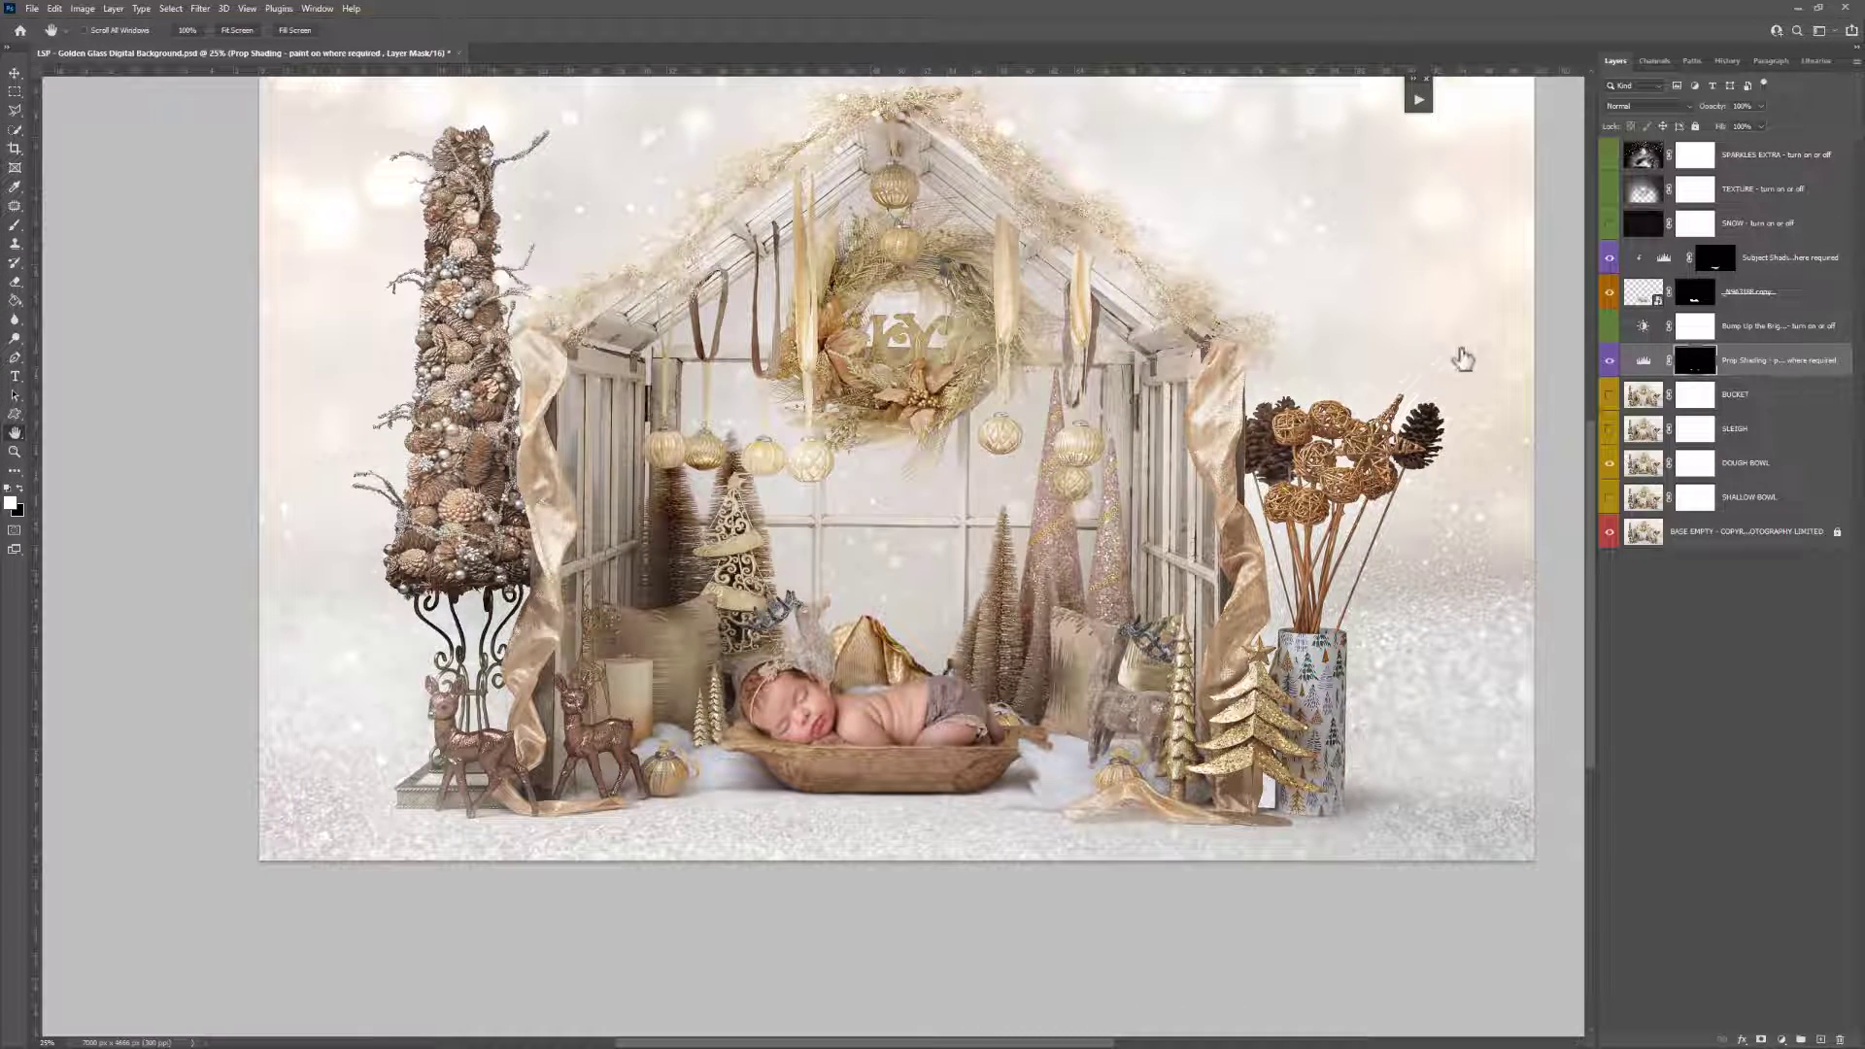
click(1609, 361)
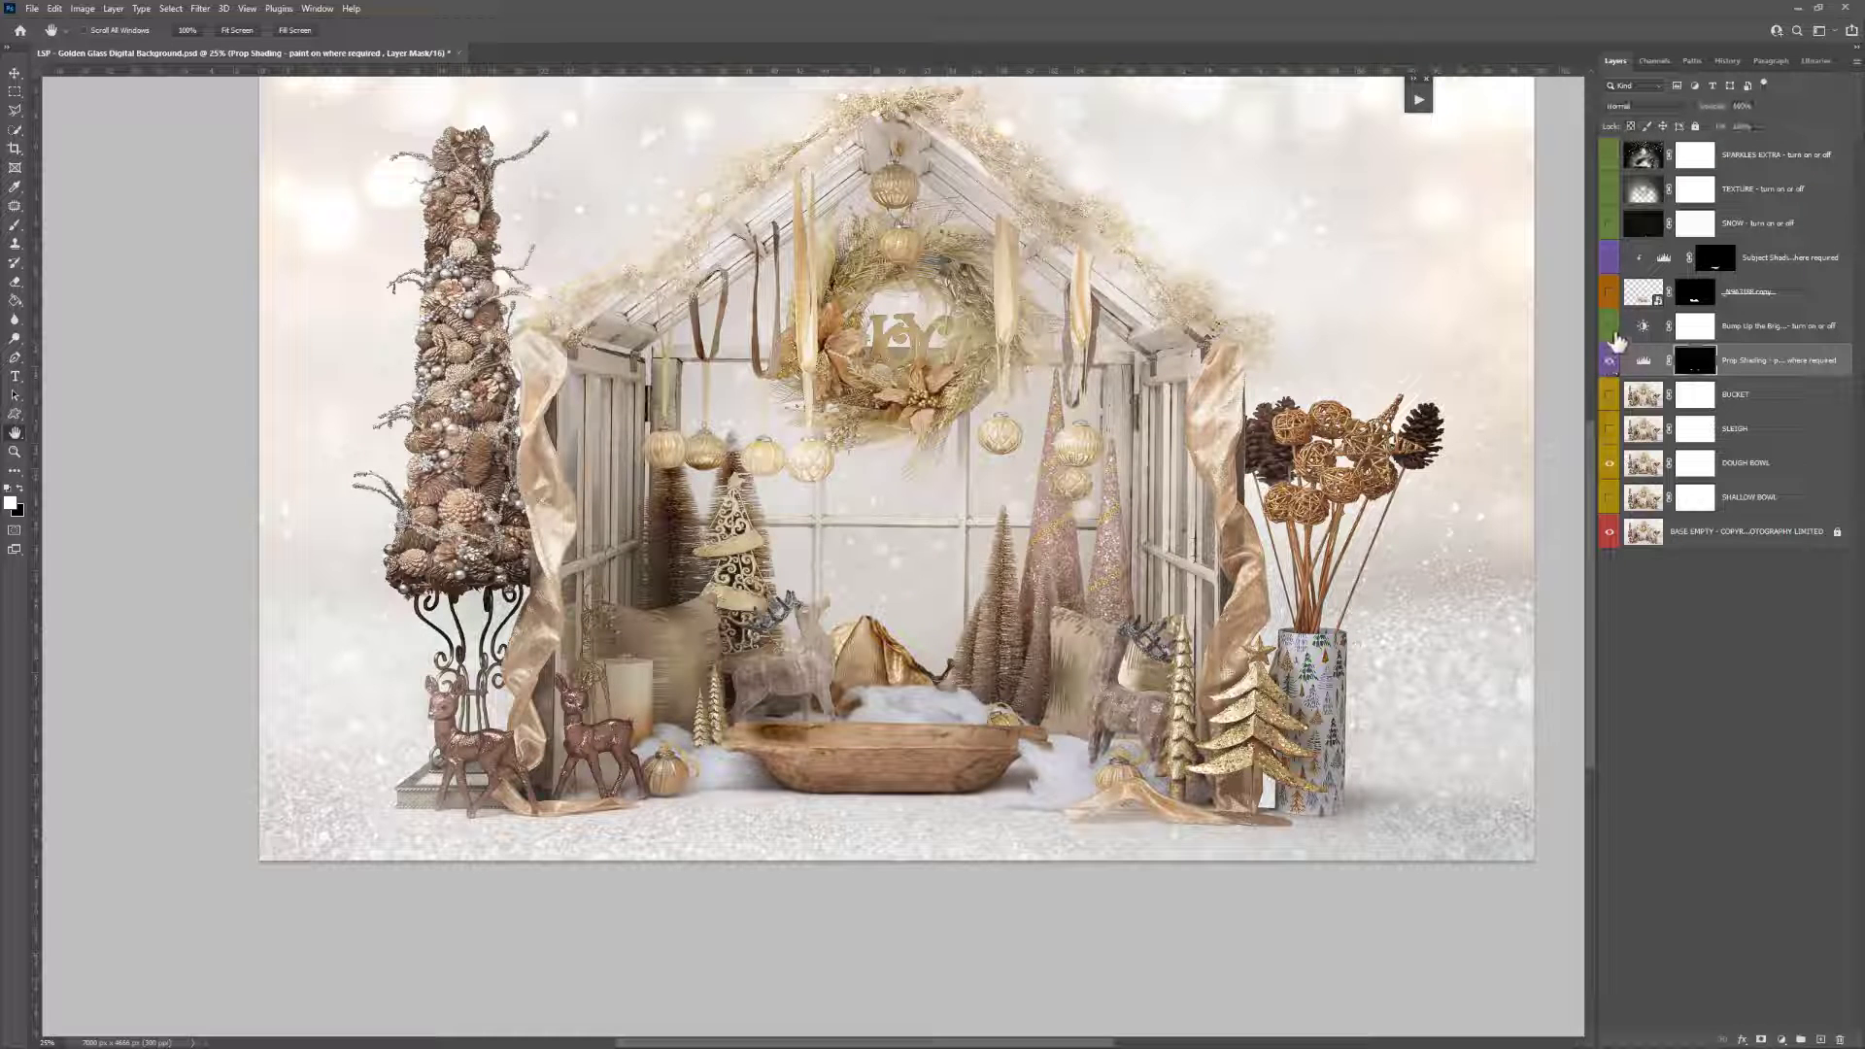
click(1611, 278)
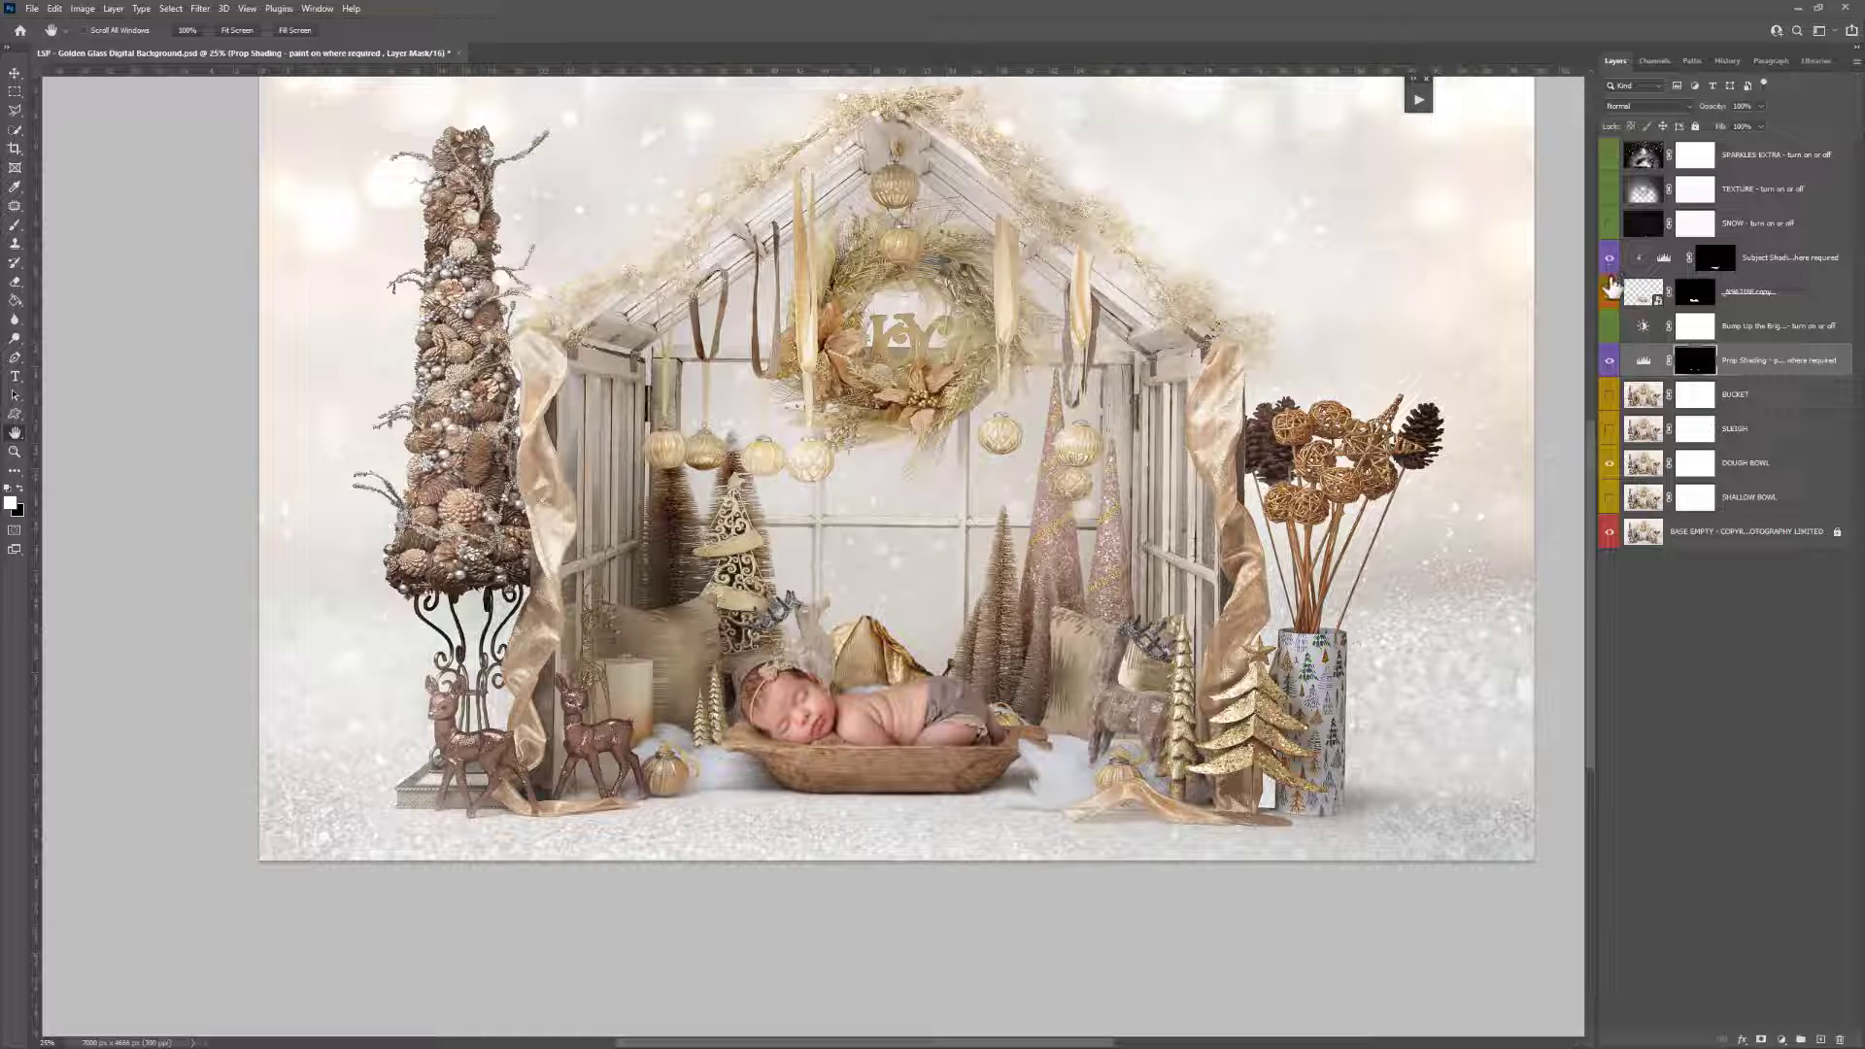
Preview the scene with the DOUGH BOWL, BUCKET and SLEIGH layers toggled, keep only the dough bowl shown, and select the SHALLOW BOWL layer
click(1608, 465)
click(1608, 464)
click(1610, 398)
click(1610, 398)
click(1609, 428)
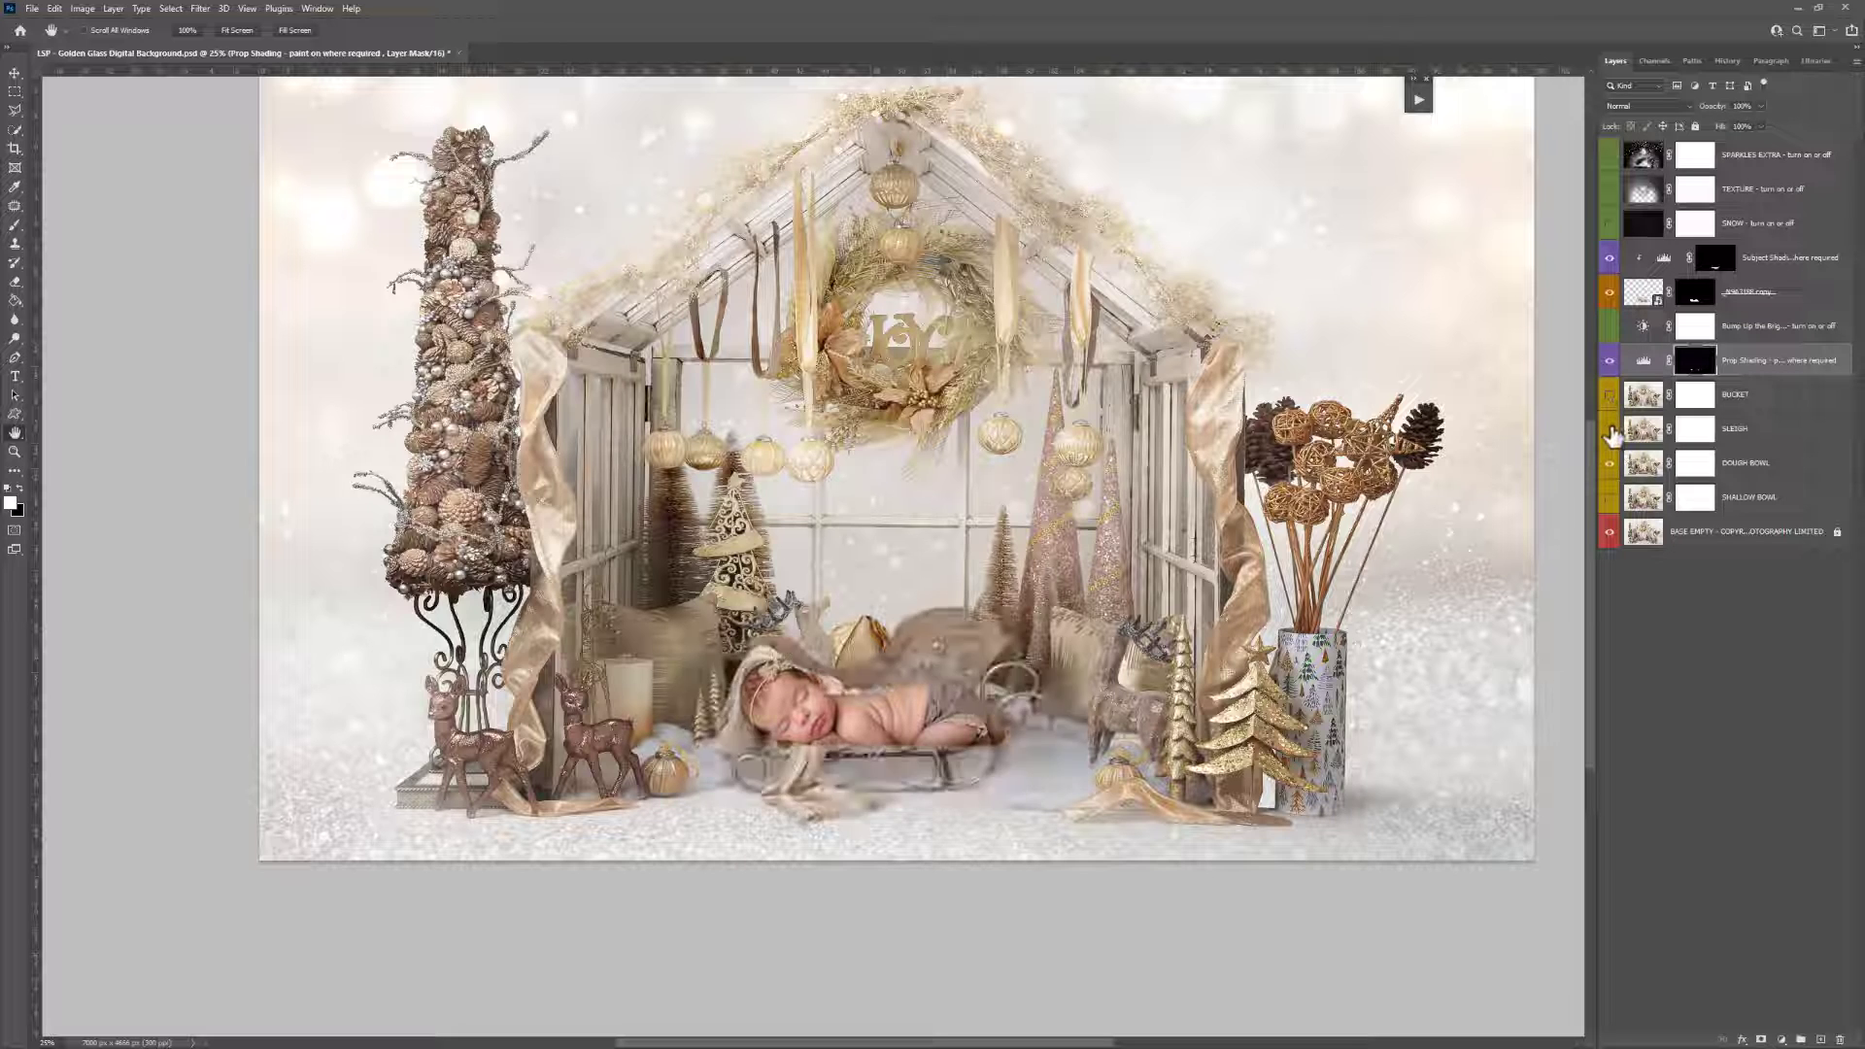
click(1610, 429)
click(1644, 498)
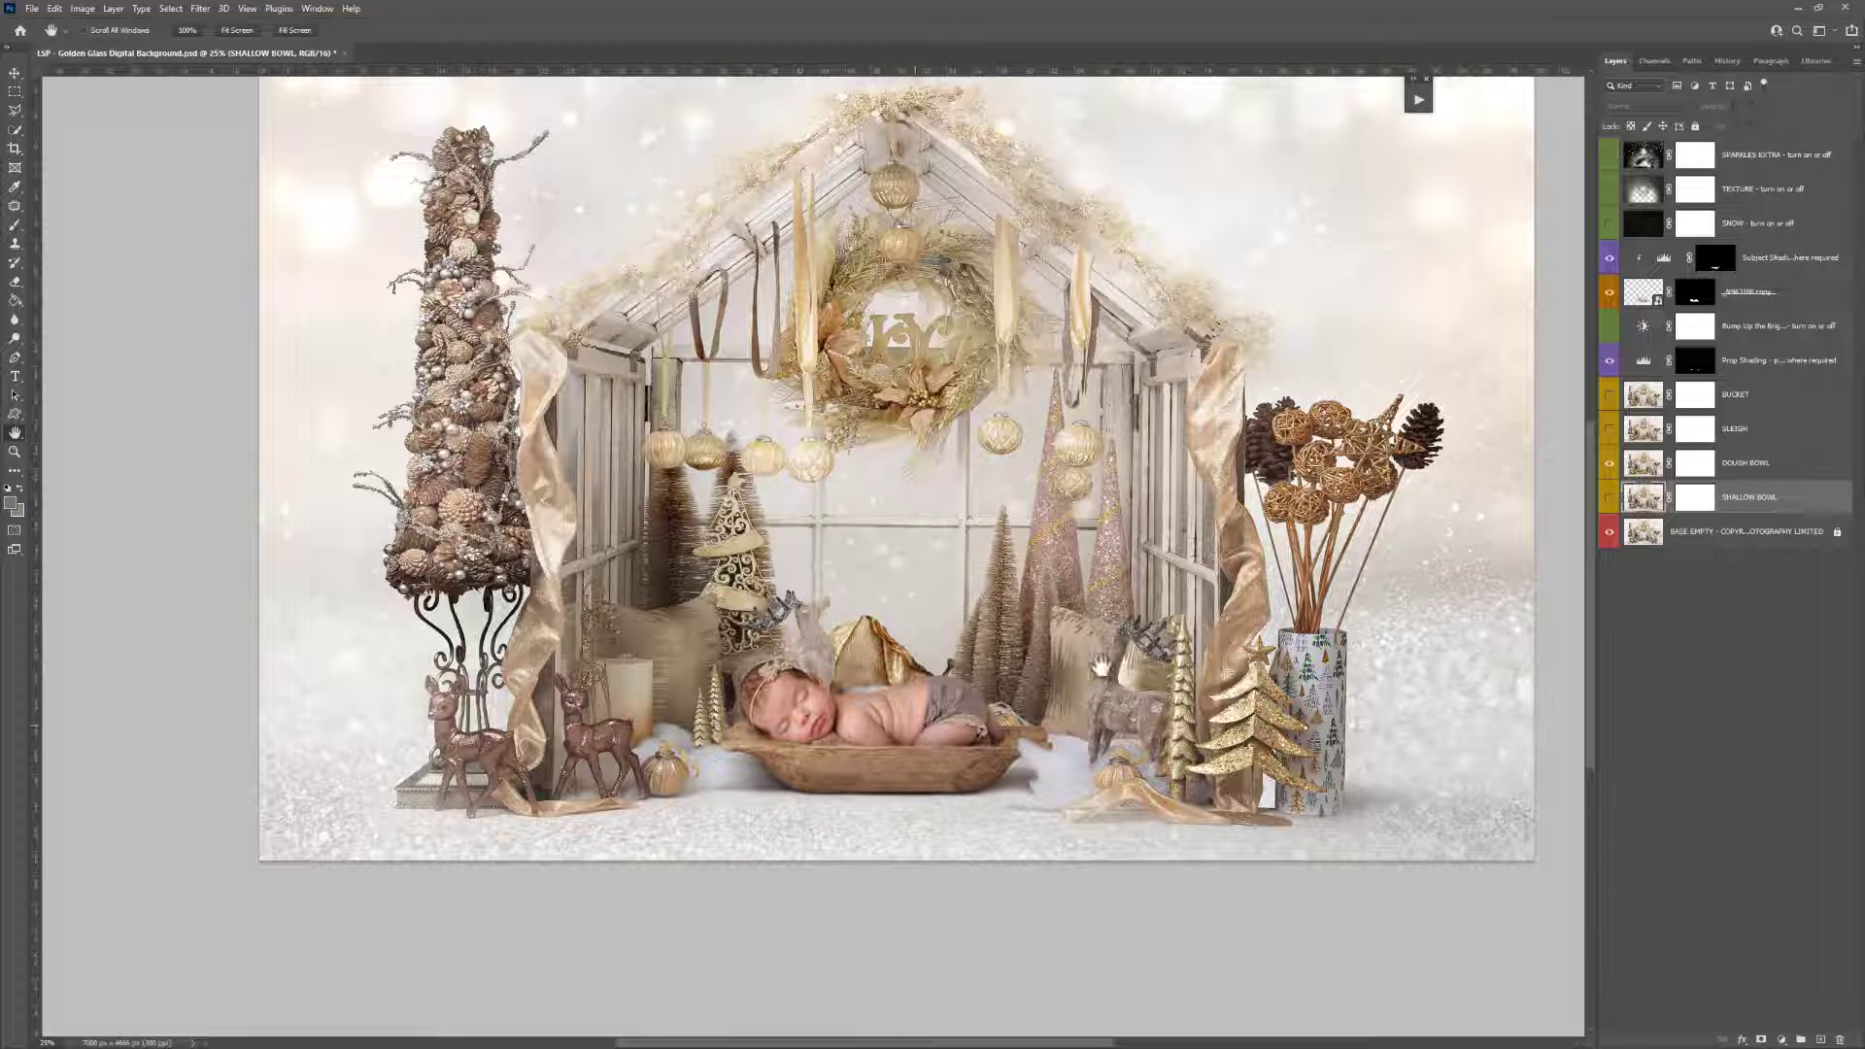
Try a tight 2:3 crop around the baby and the inside of the greenhouse
key(z)
click(871, 727)
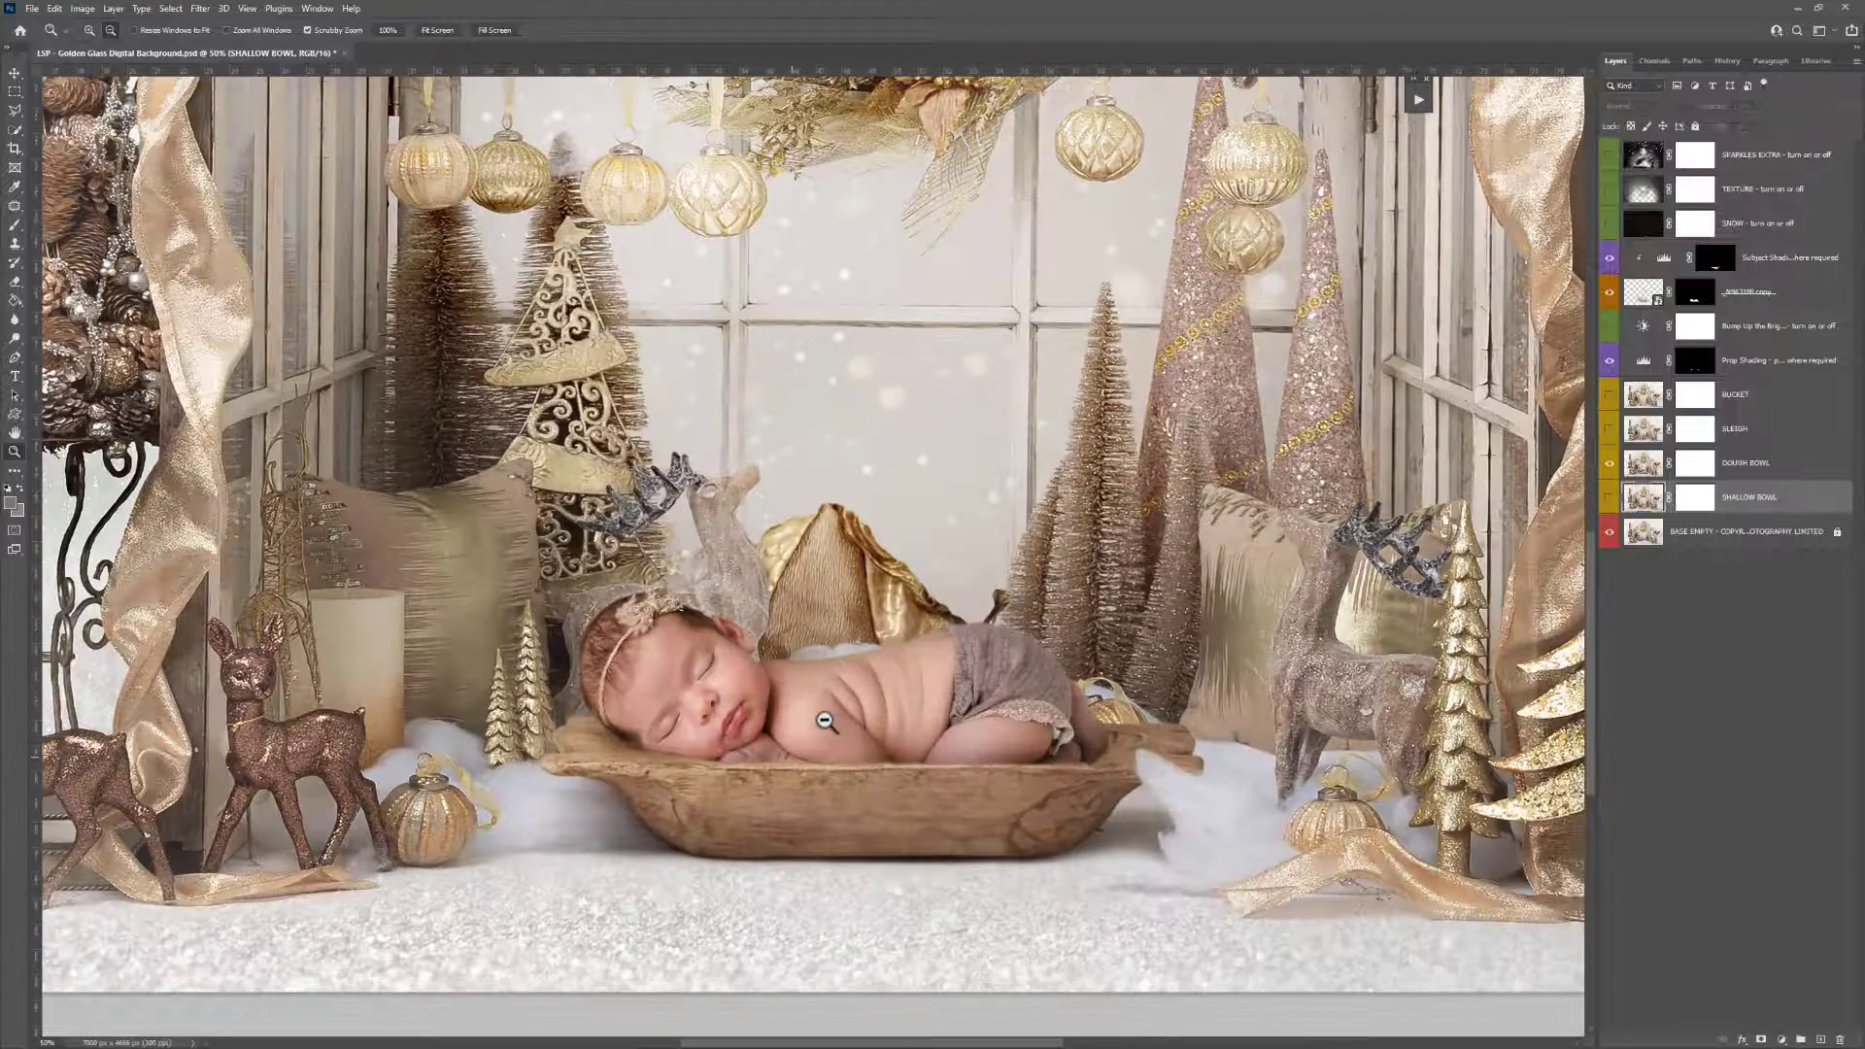
alt+click(825, 721)
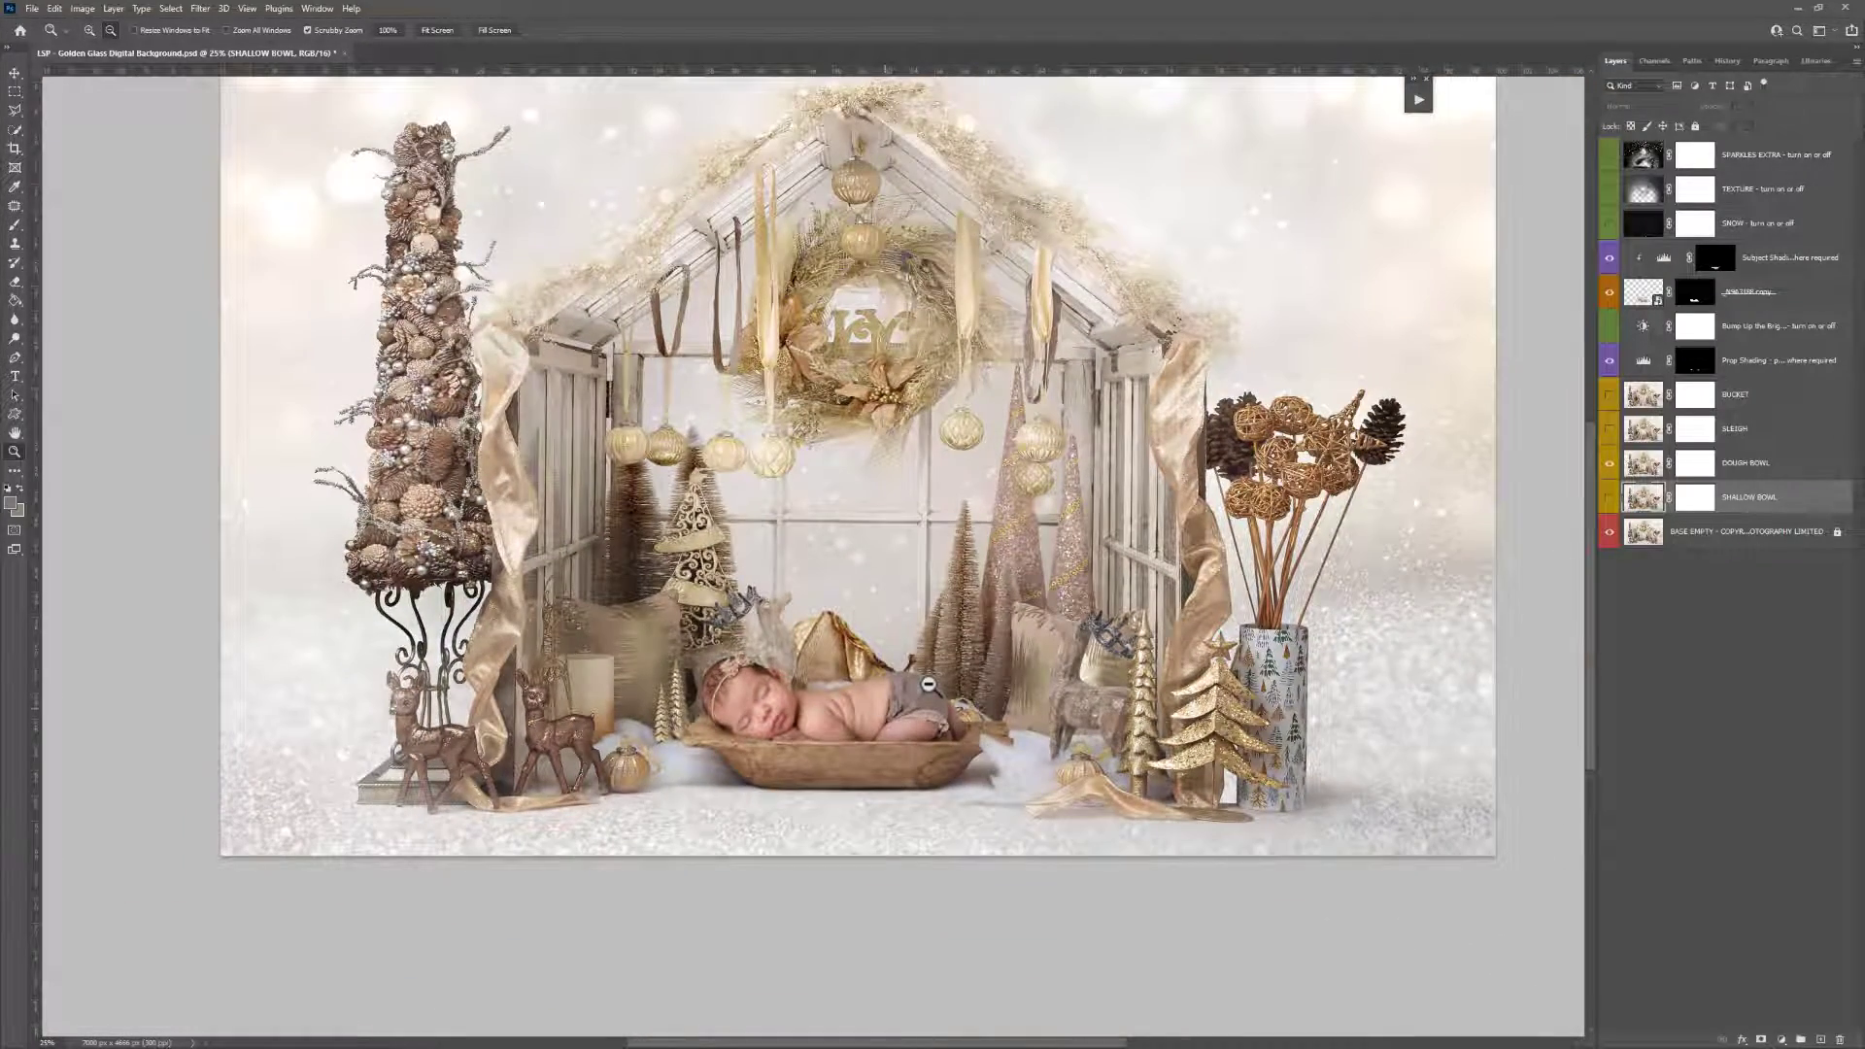
alt+click(883, 703)
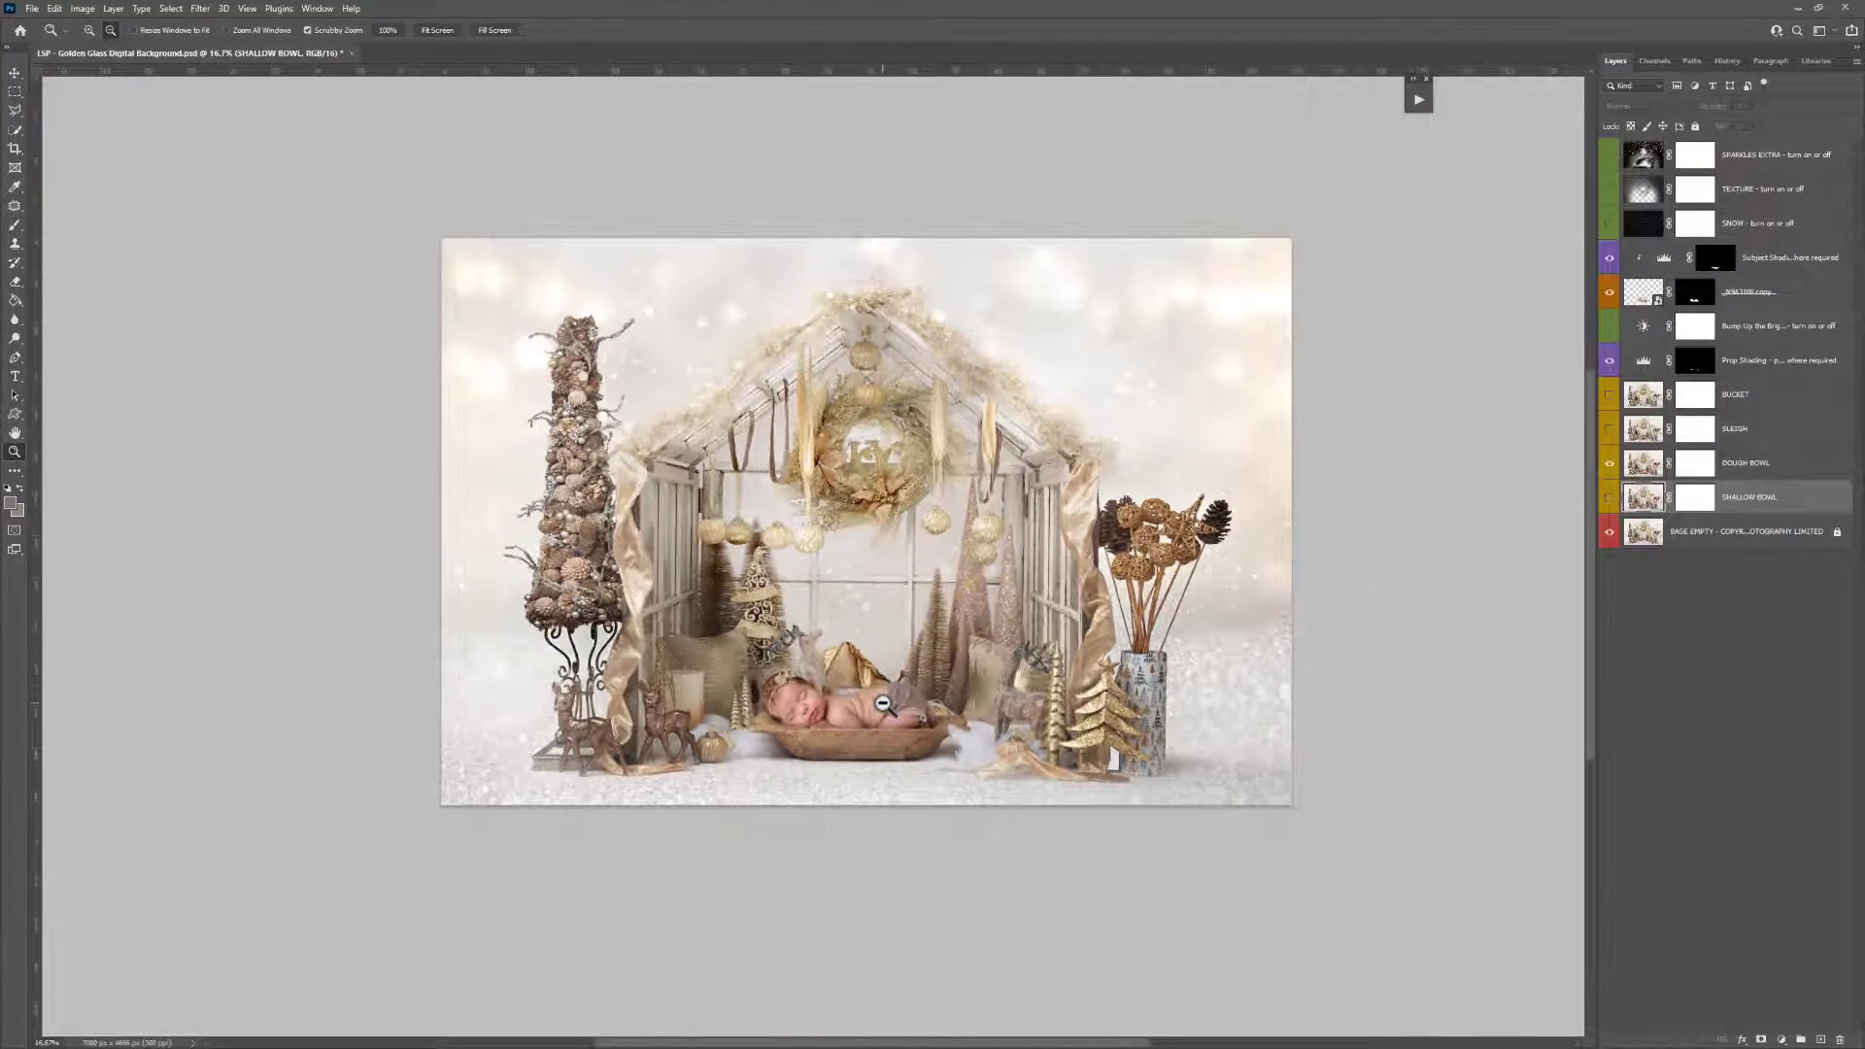
key(c)
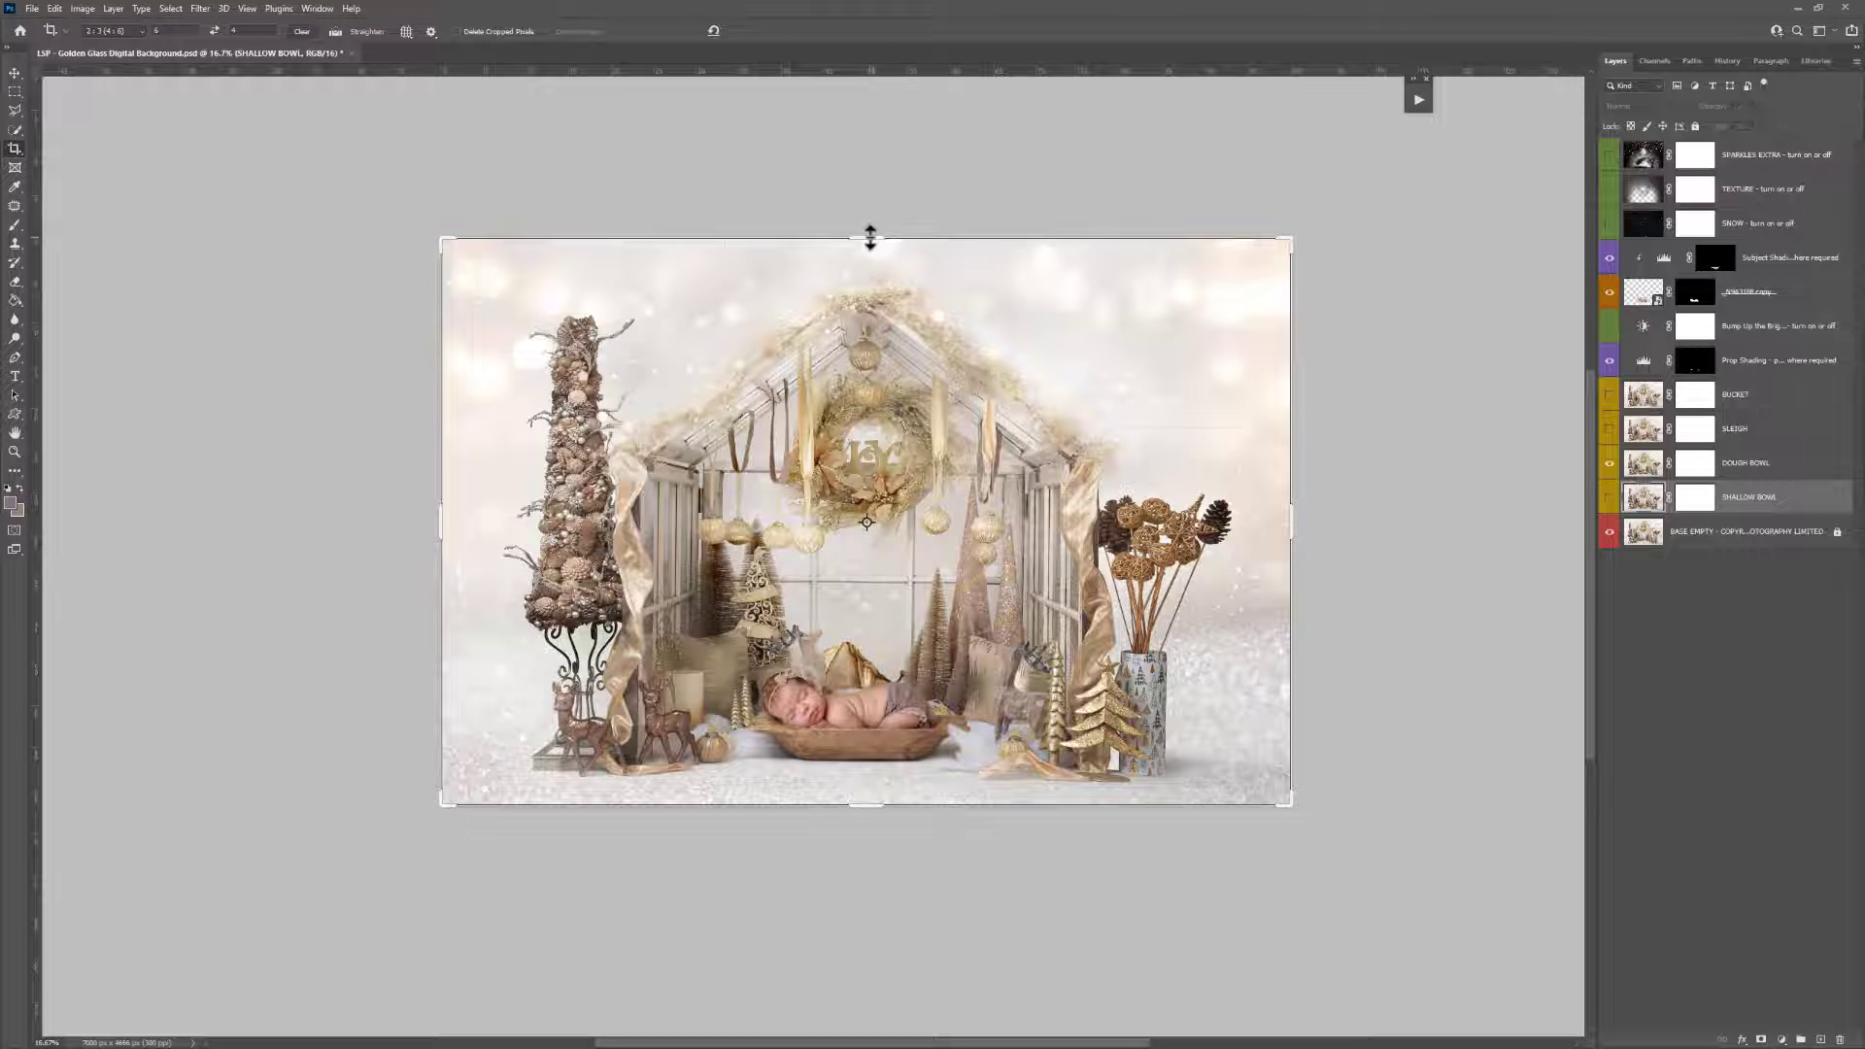
drag(866, 238, 880, 459)
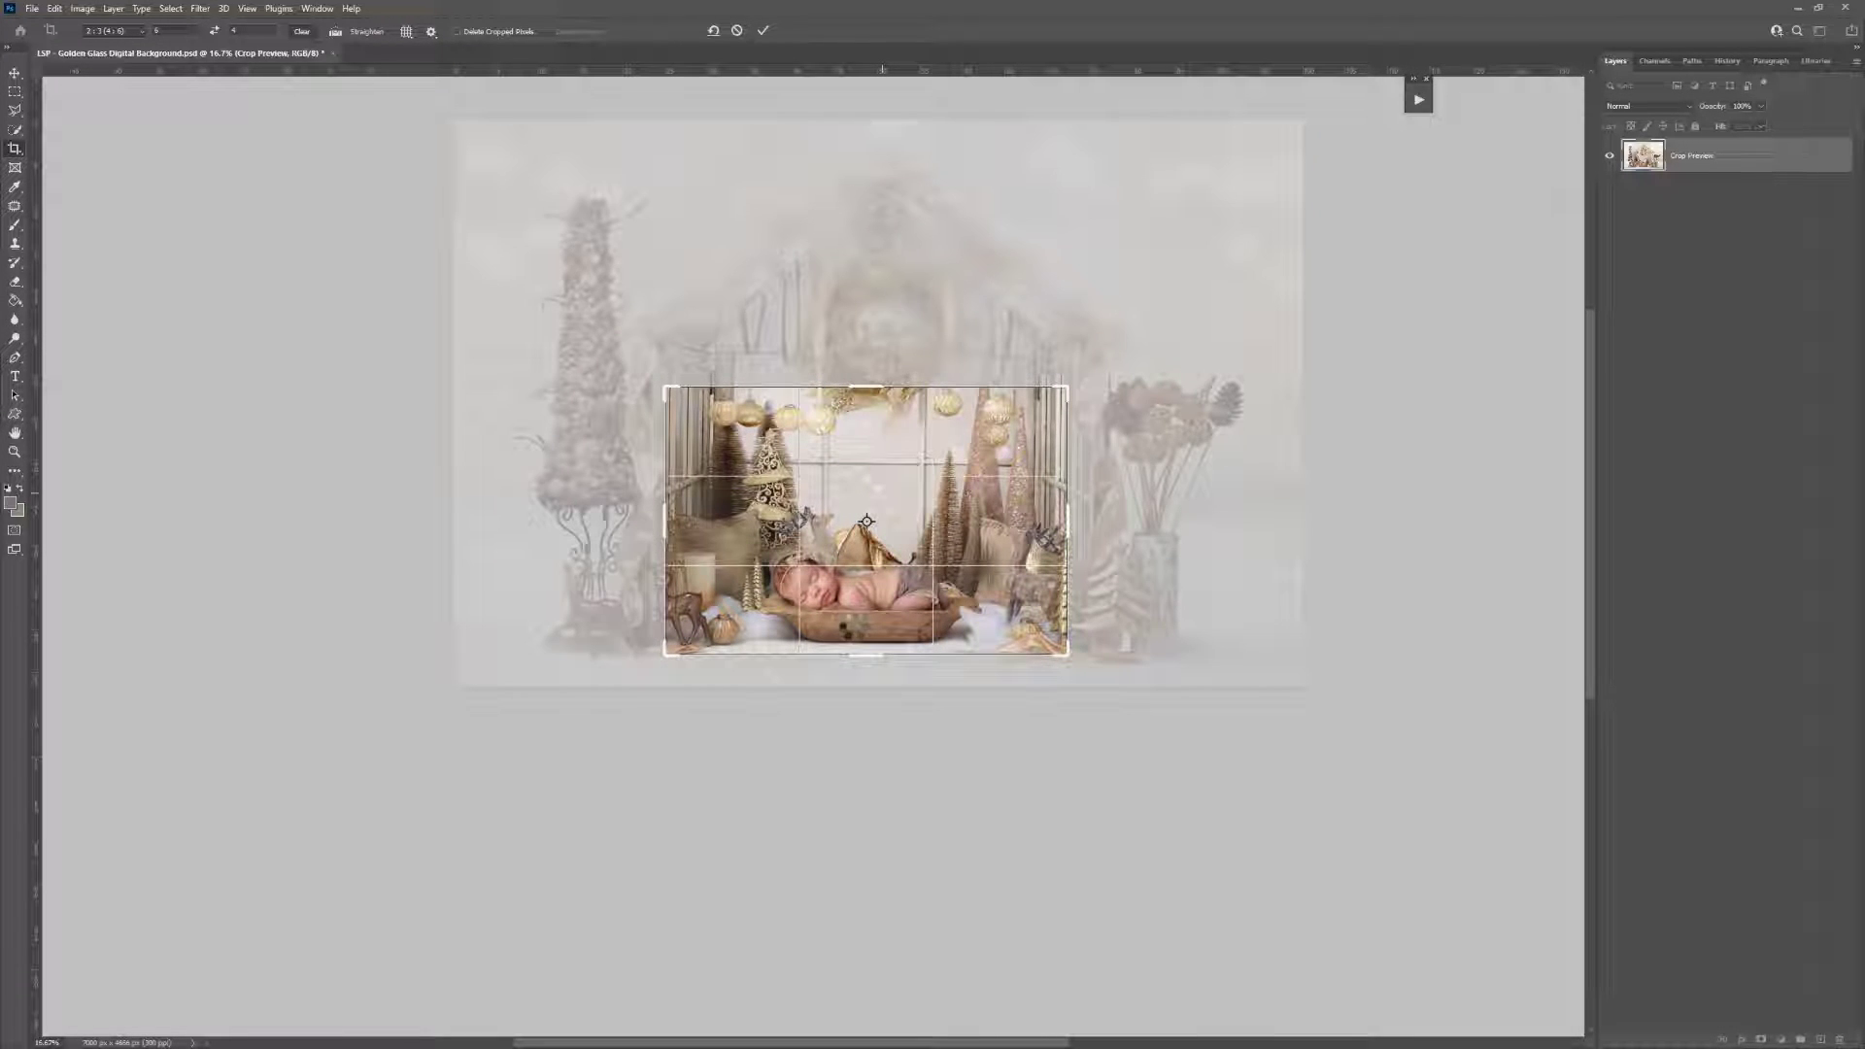
key(Return)
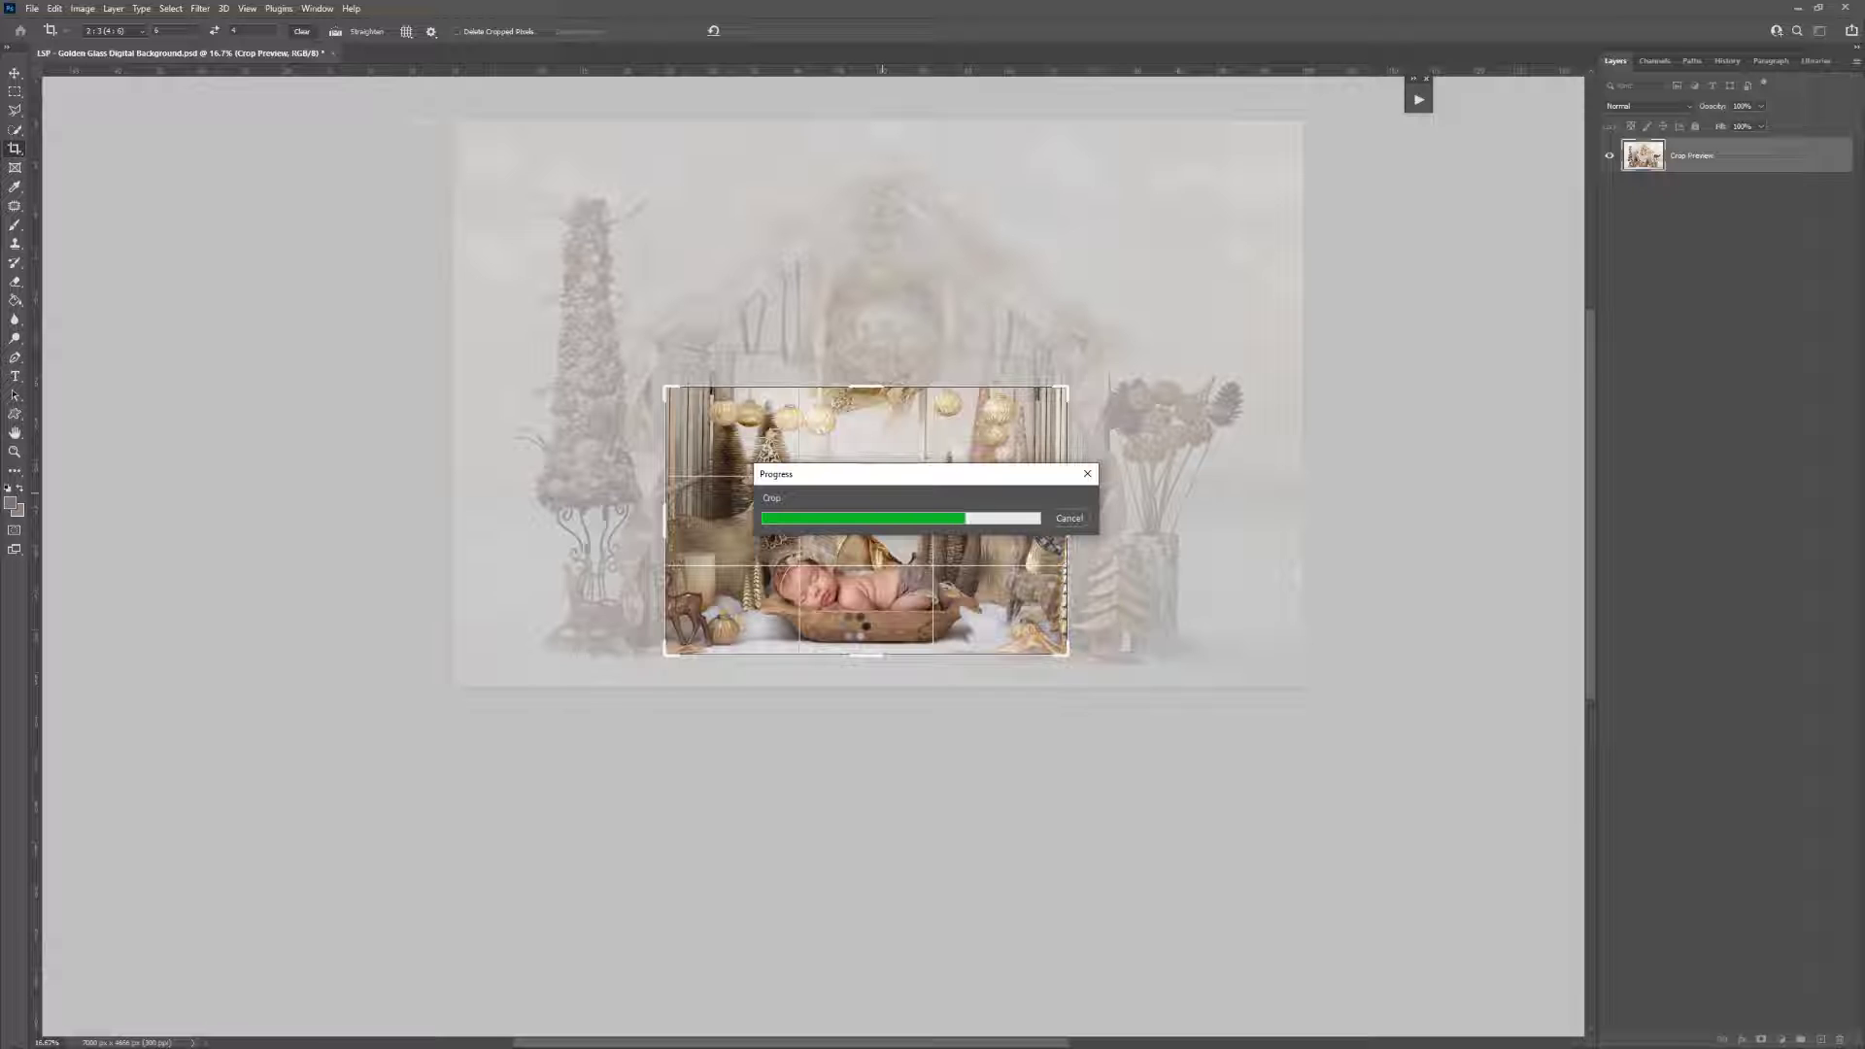
Inspect the cropped composite, undo the crop and fit the full image back in view
key(z)
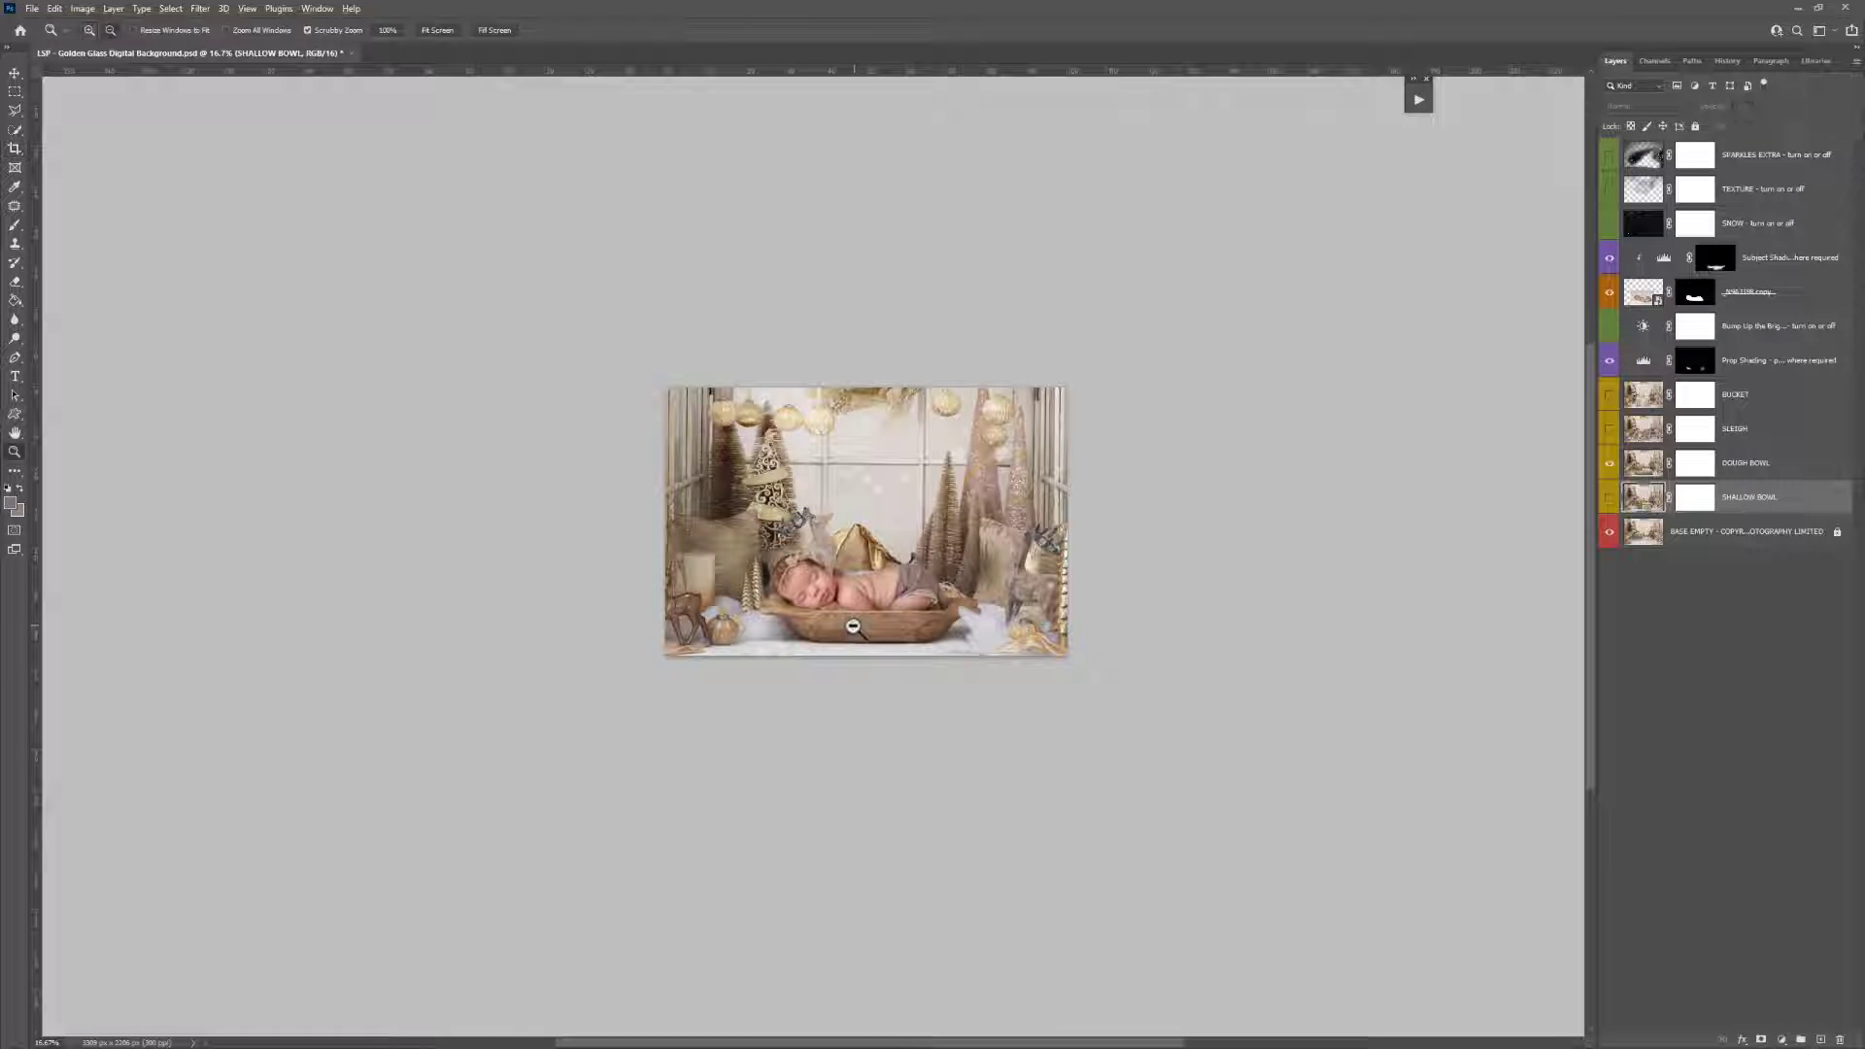
drag(854, 621, 900, 701)
alt+click(900, 701)
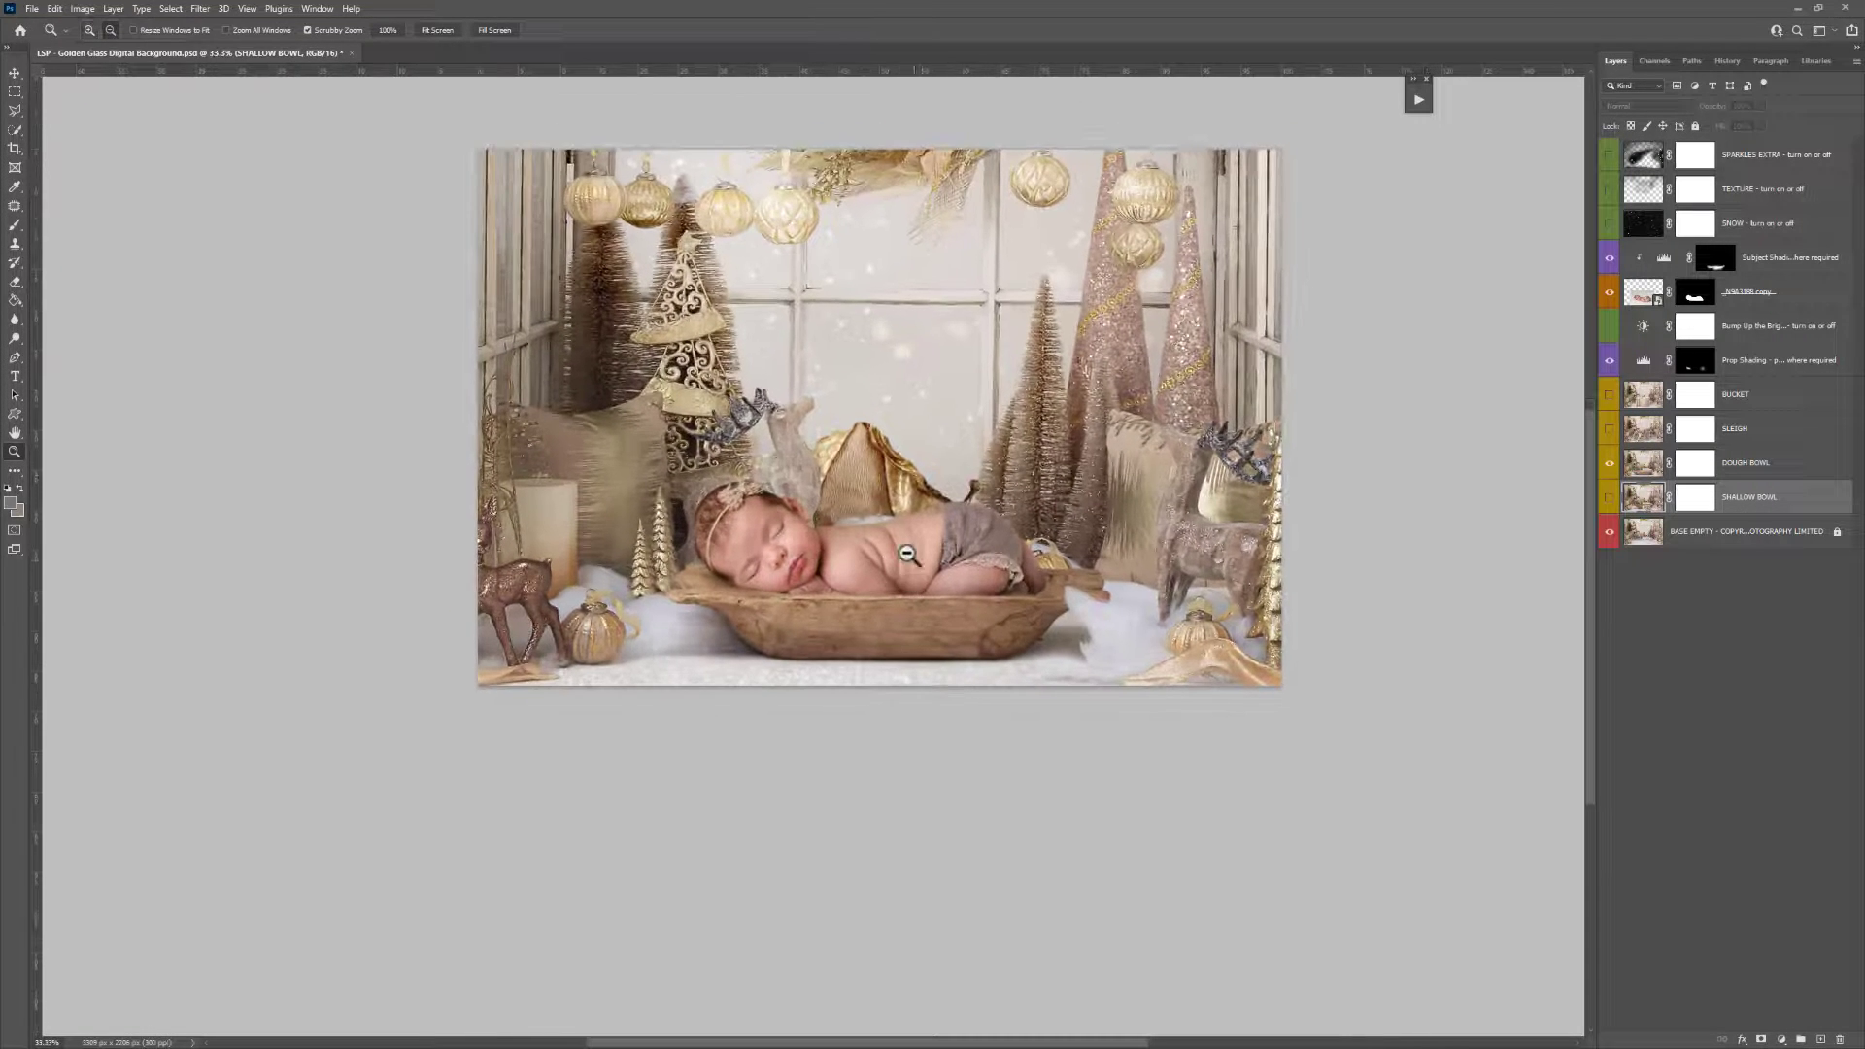
key(ctrl+z)
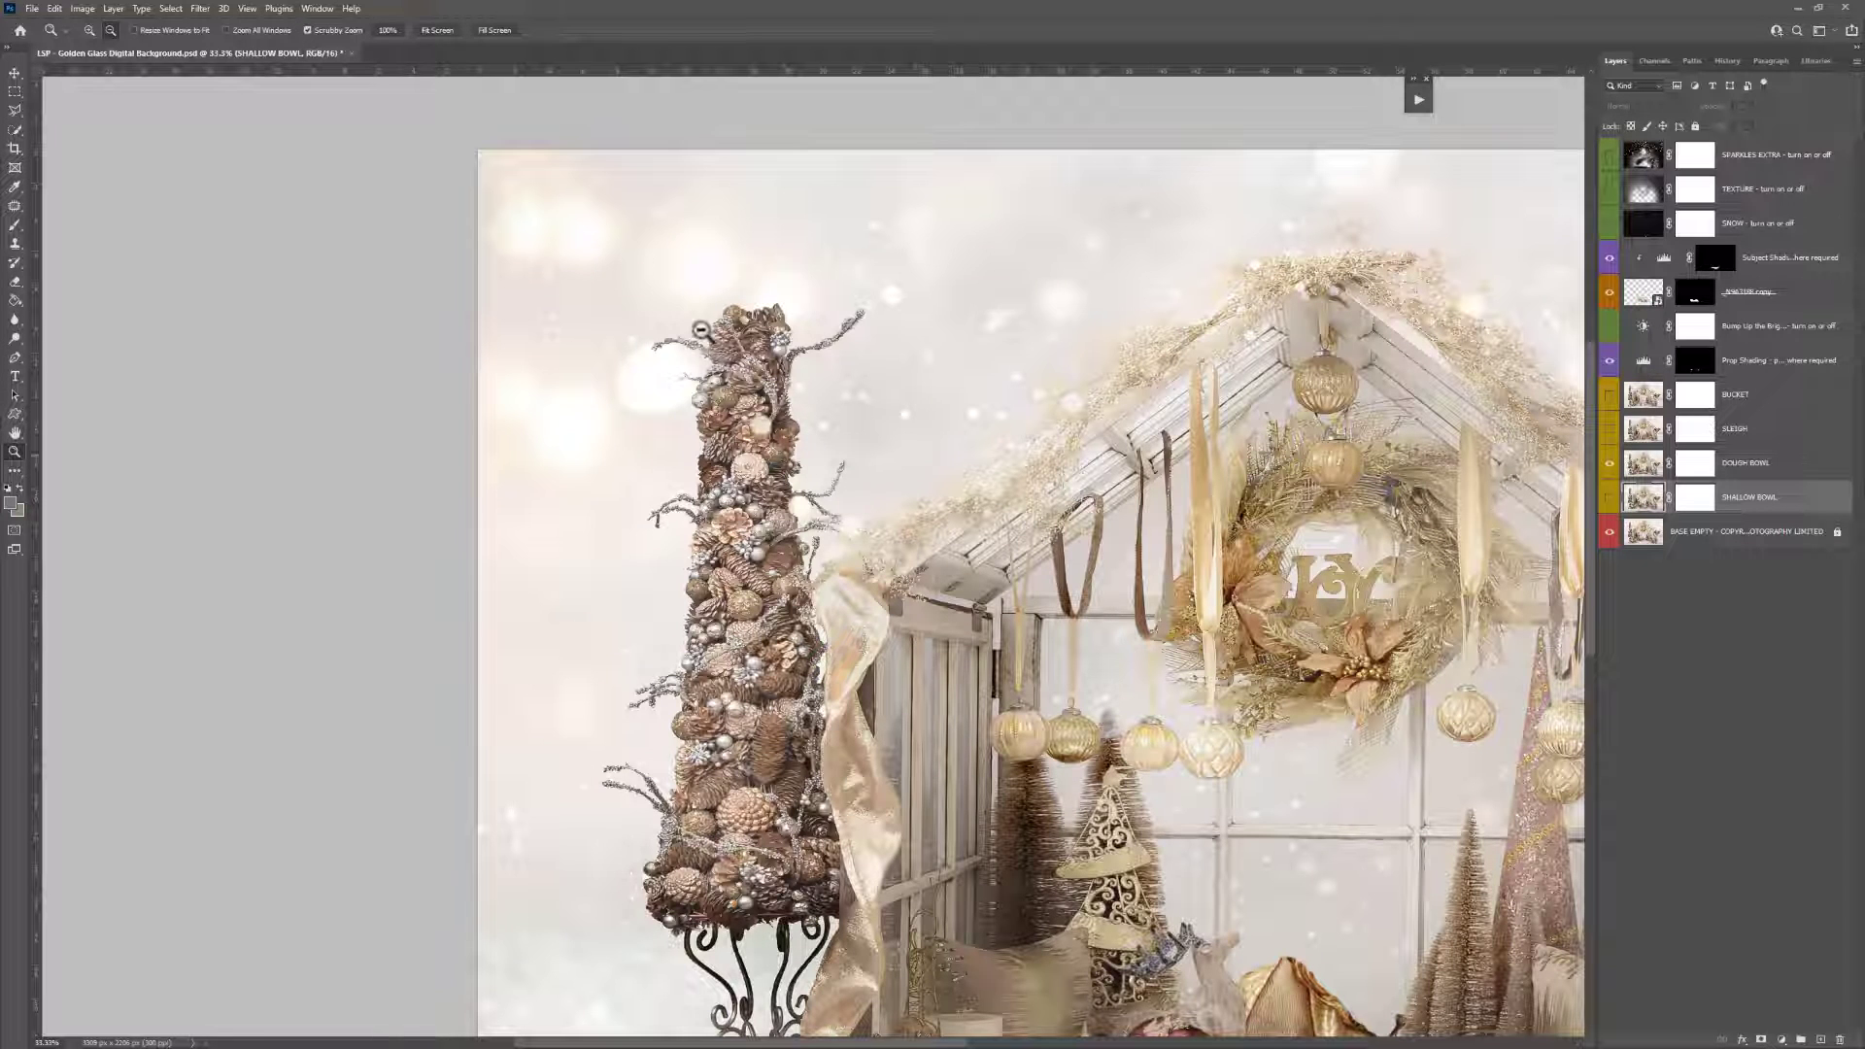
key(h)
key(b)
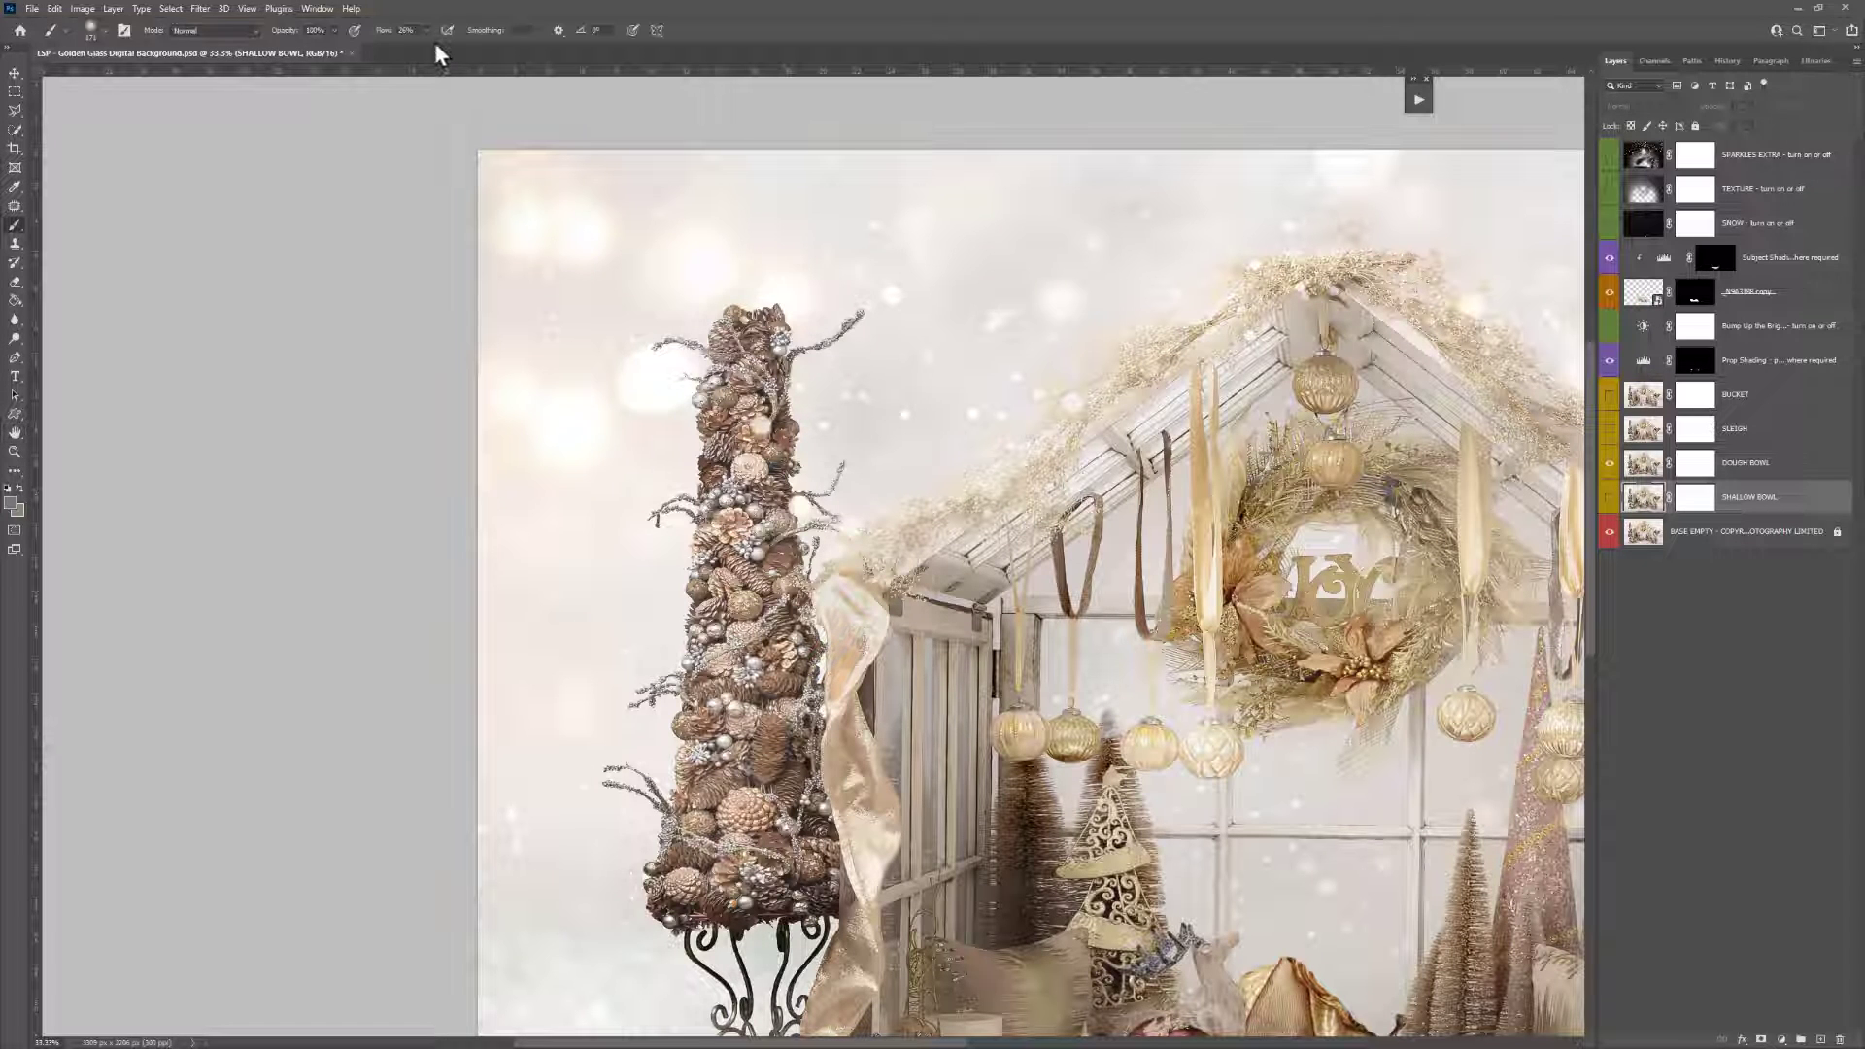
key(z)
click(437, 31)
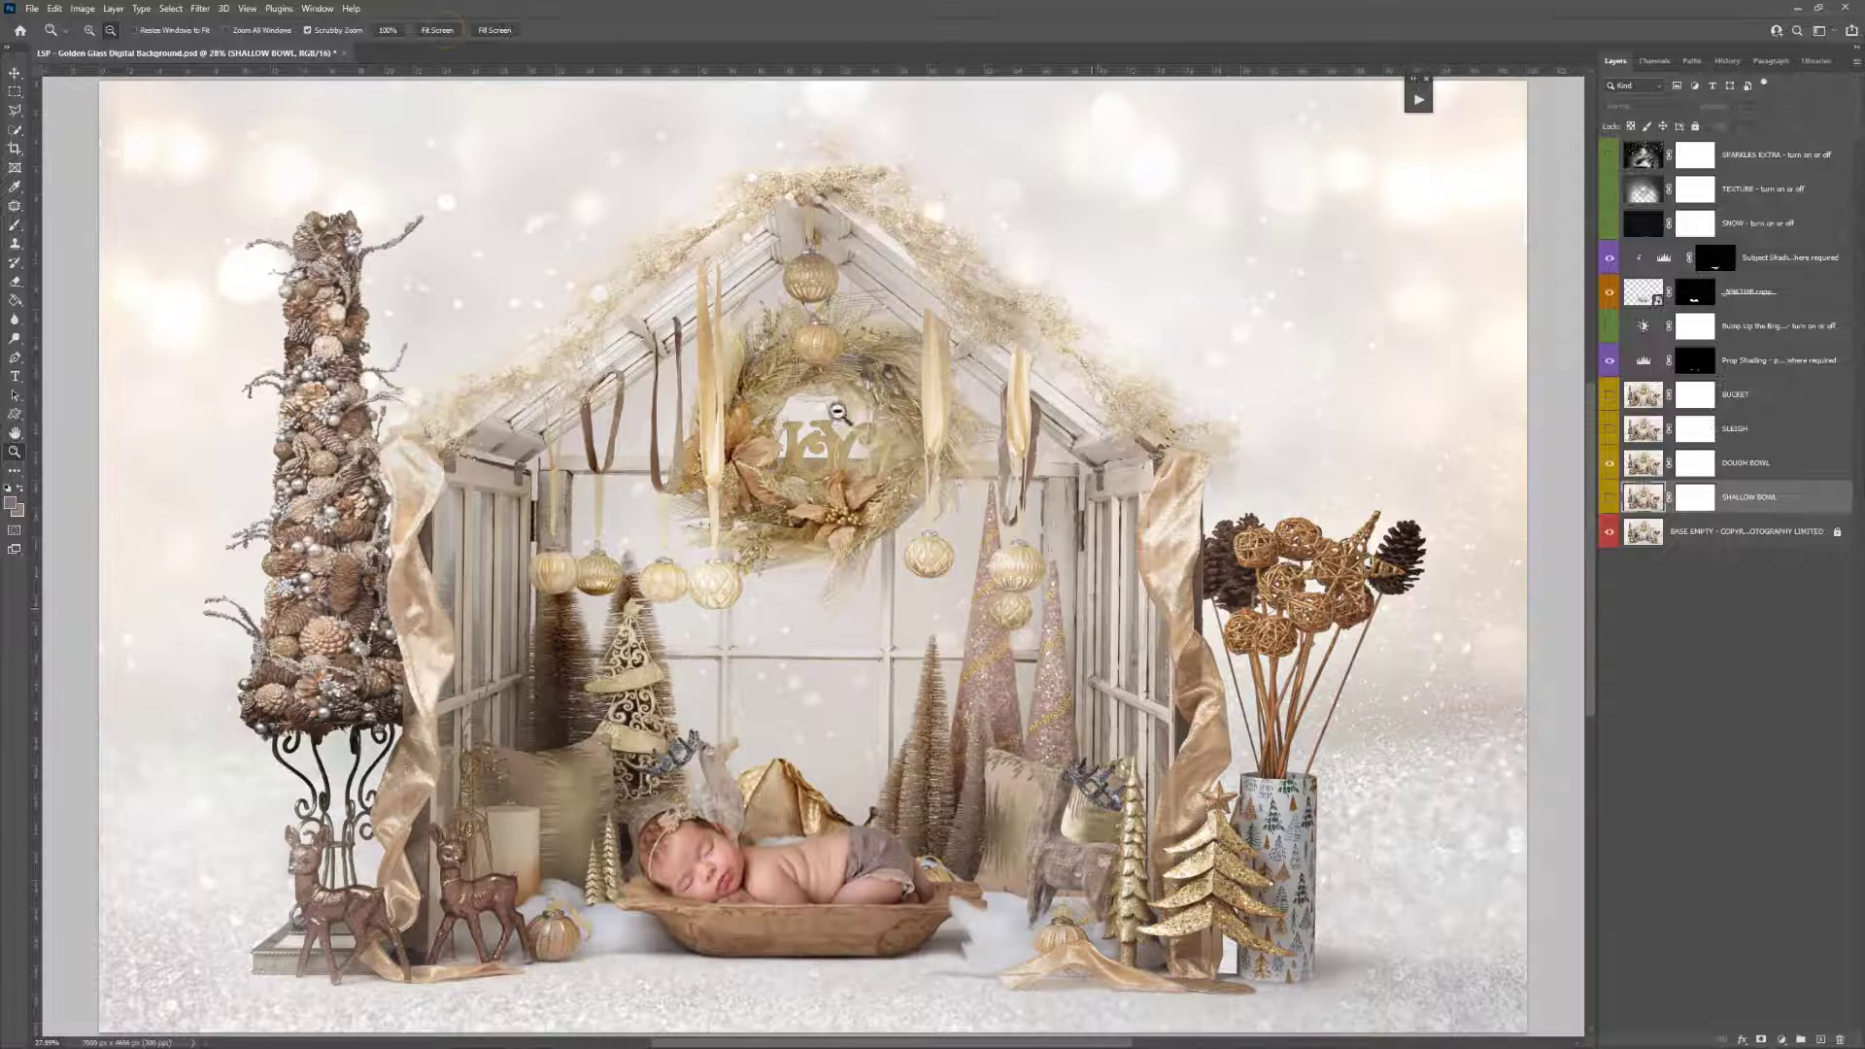
scroll(1073, 641, down, 3)
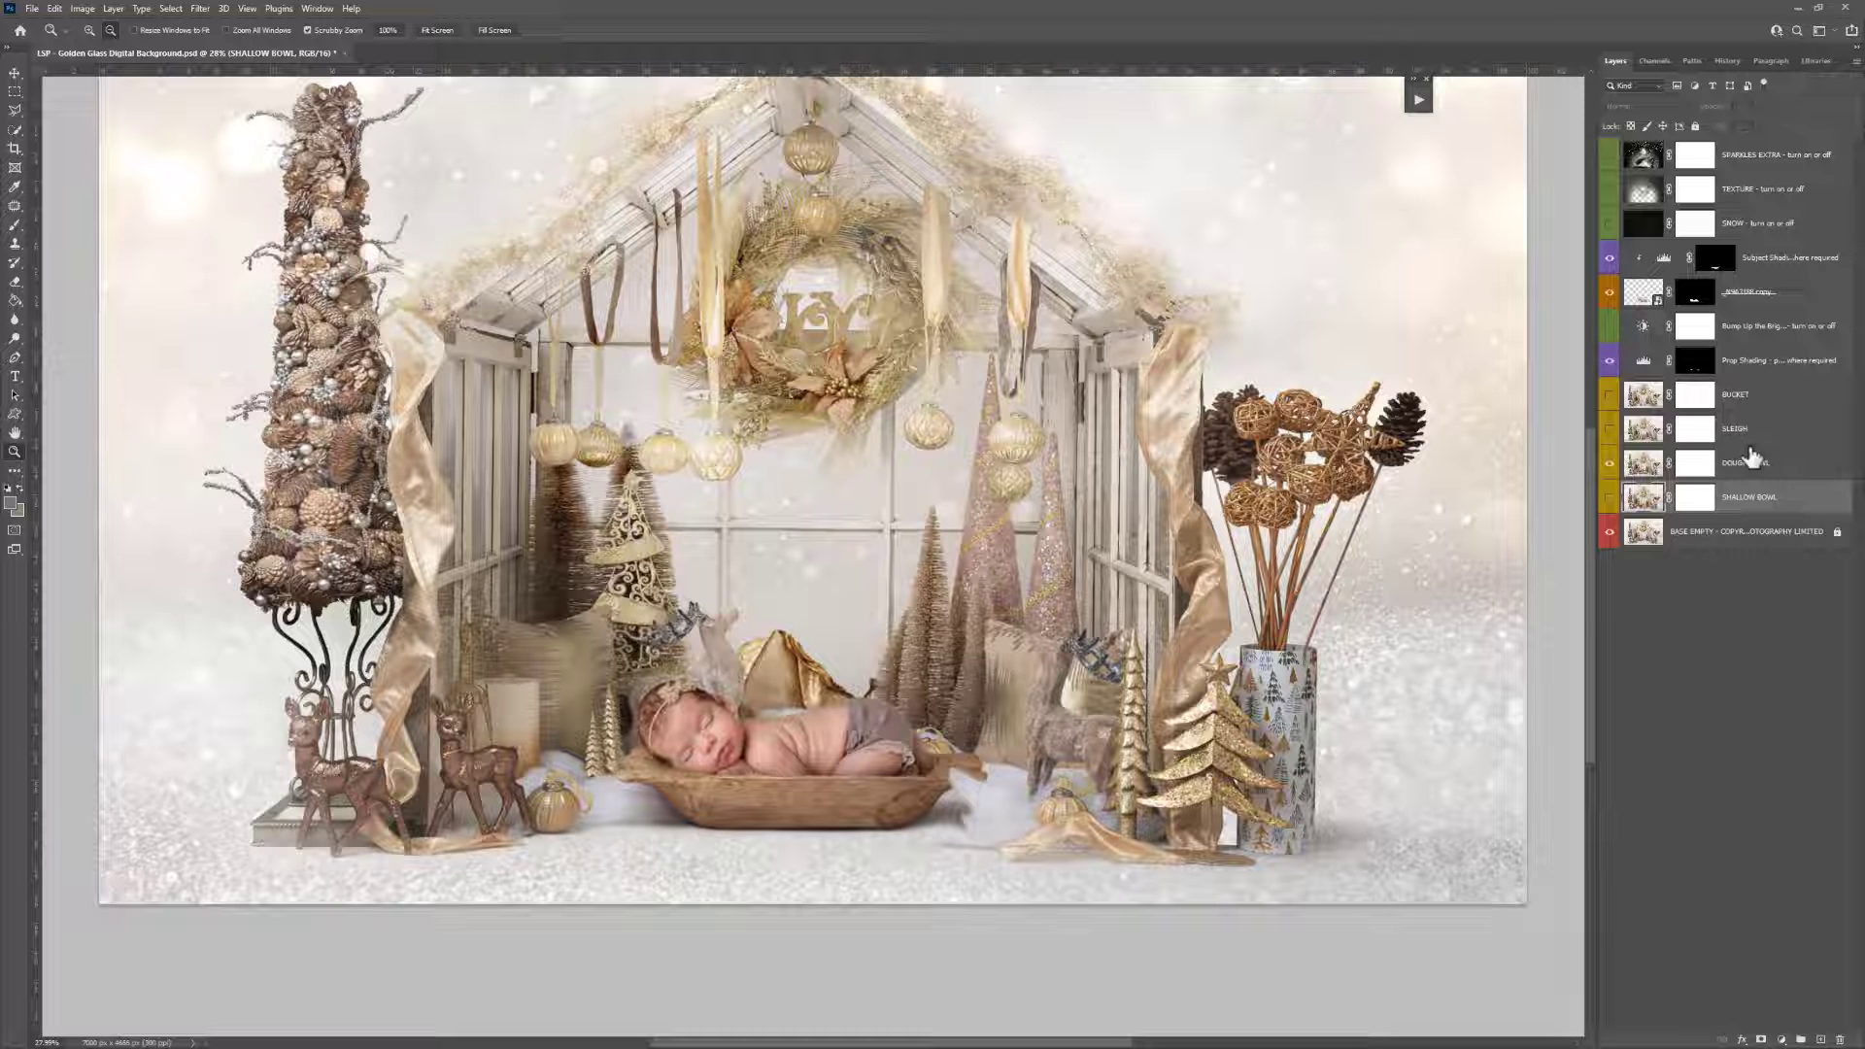
alt+click(940, 614)
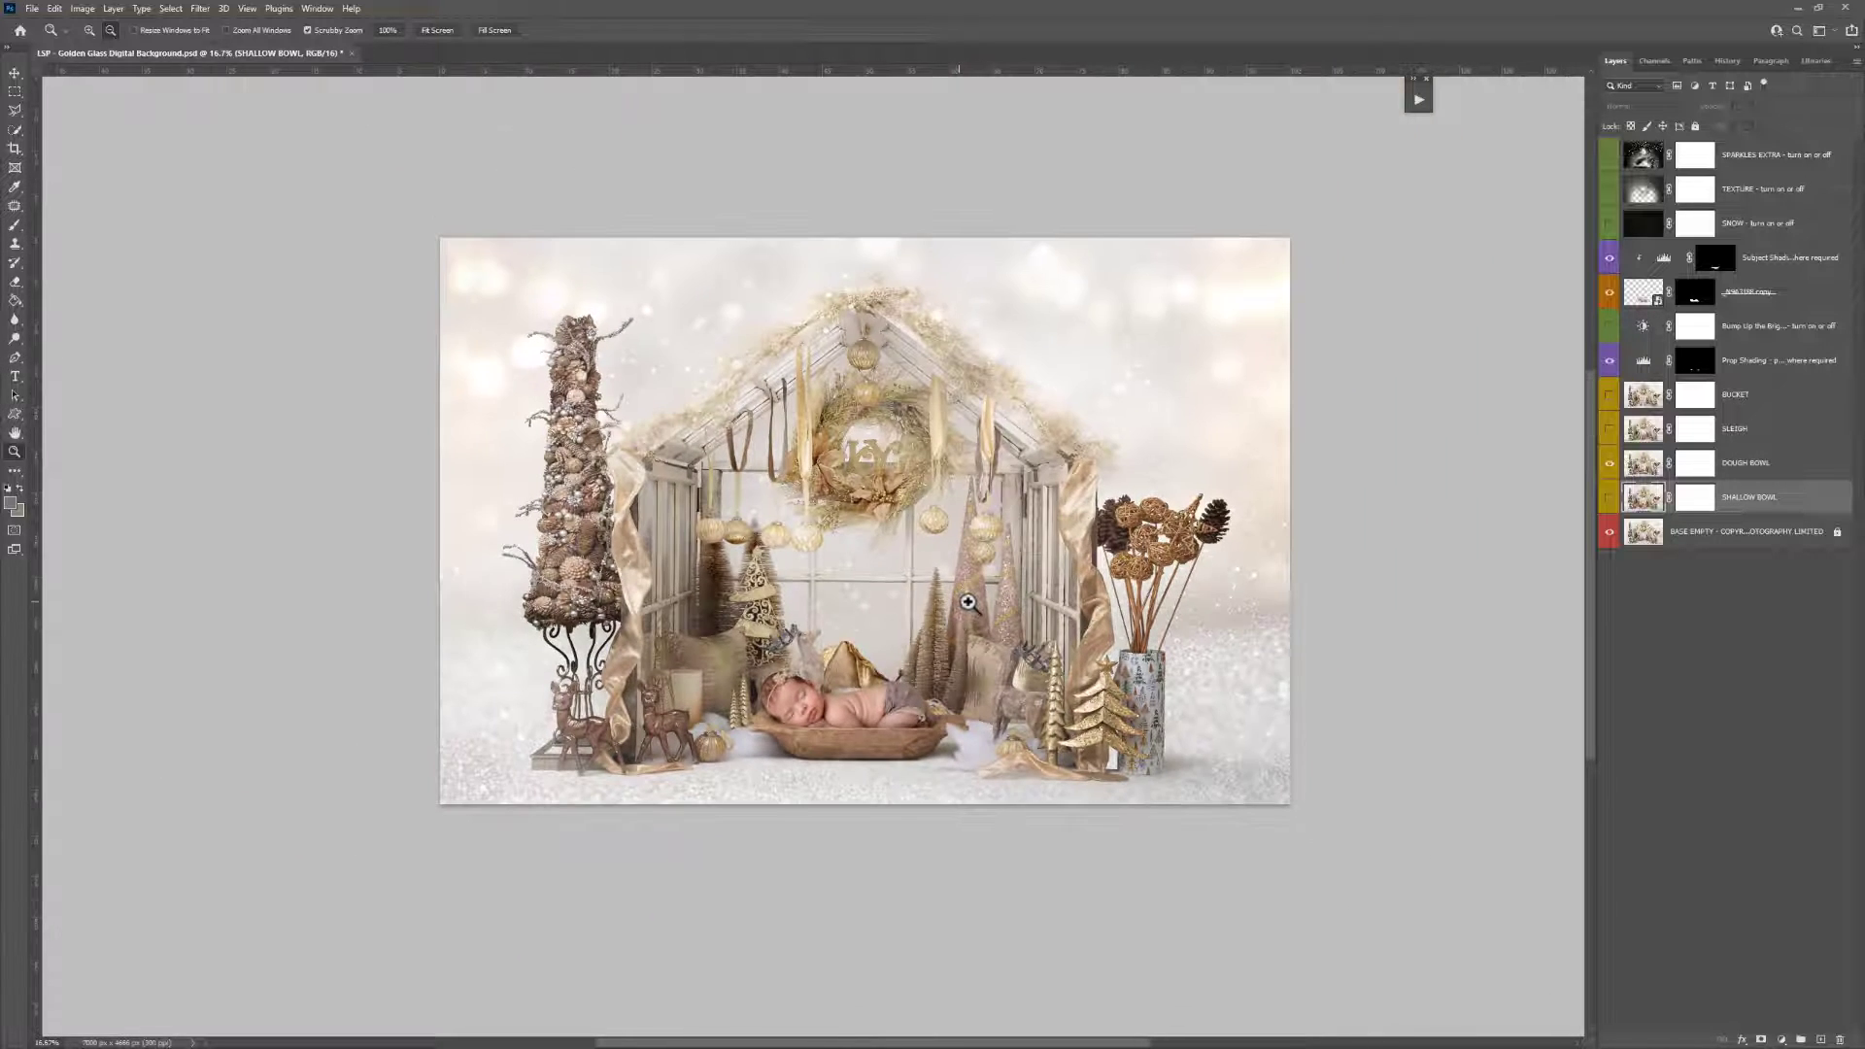
drag(968, 602, 996, 613)
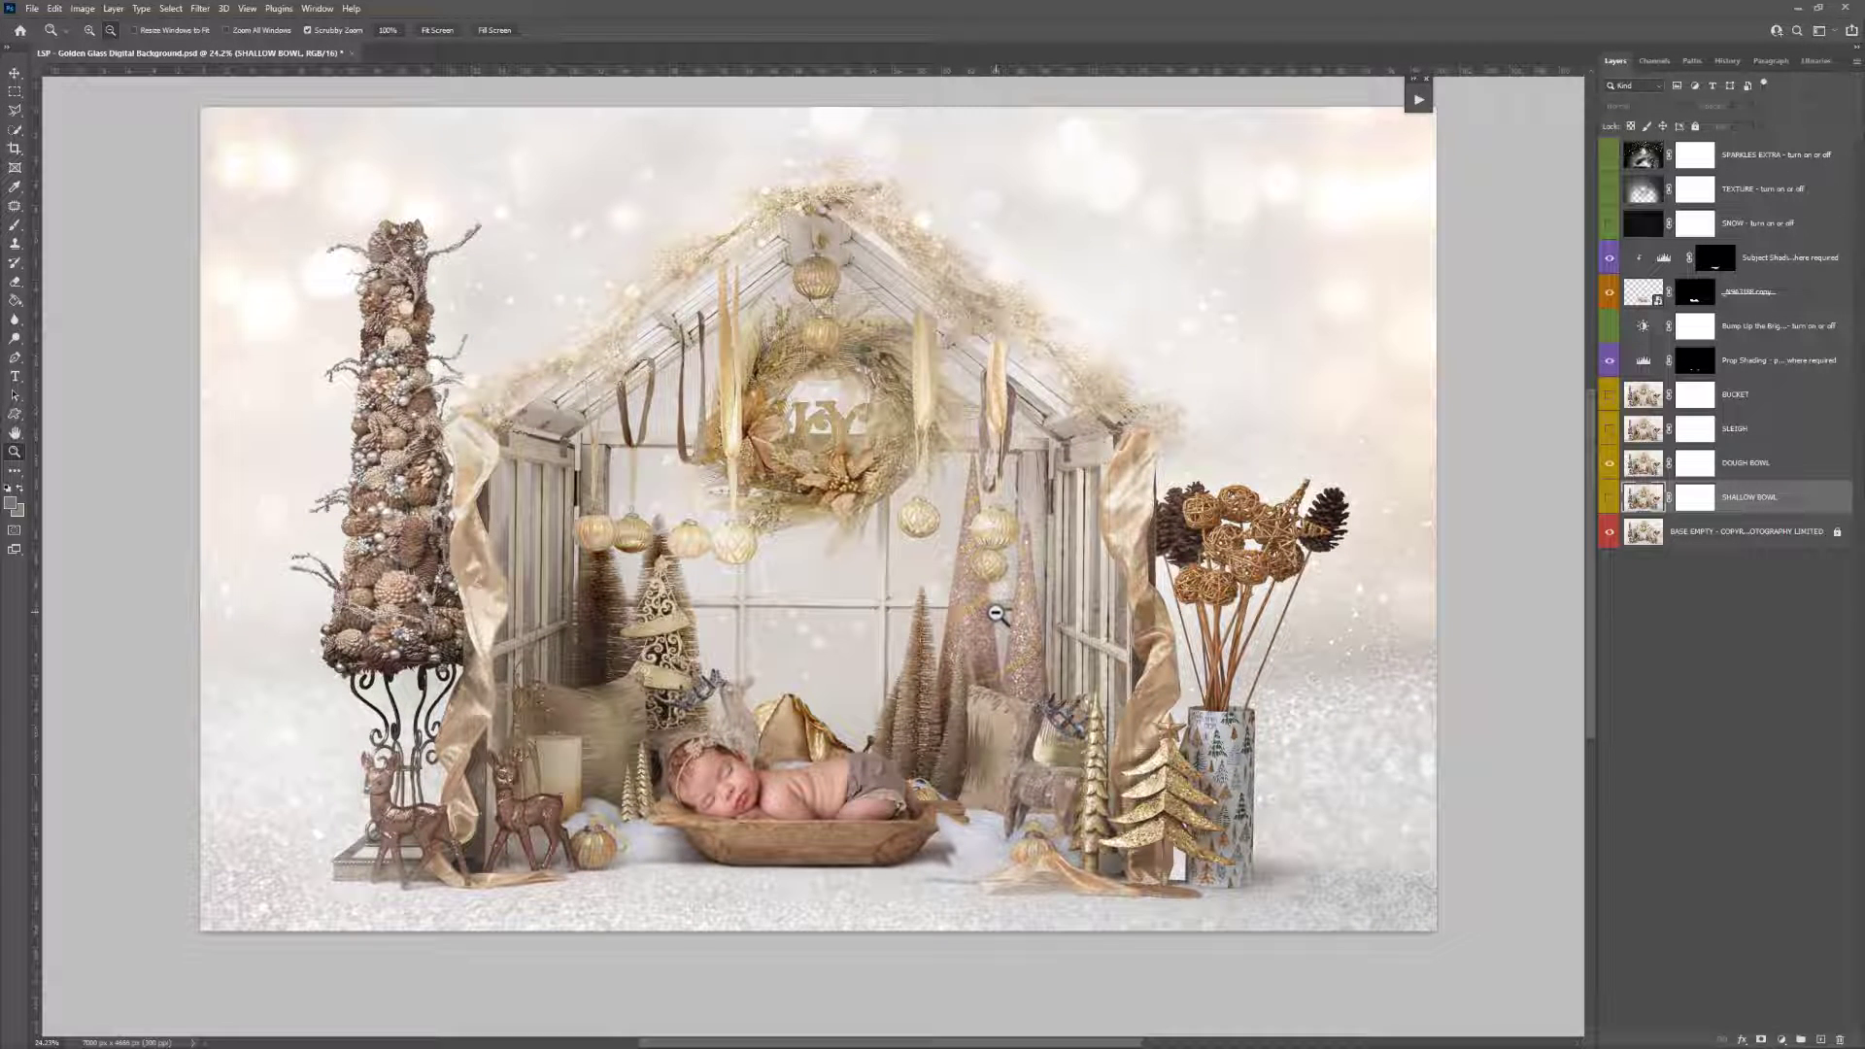